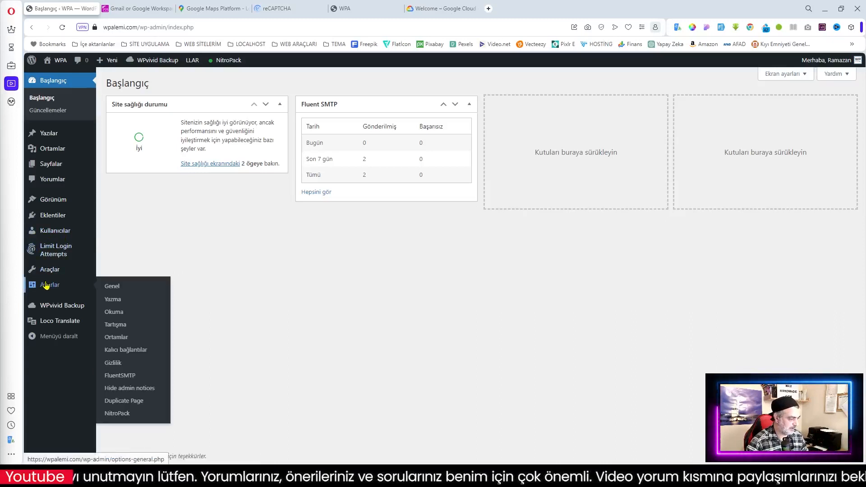
Step: Check the admin e-mail in General settings, then view FluentSMTP's active SMTP connection settings
{"action": "left_click", "coordinate": [115, 287]}
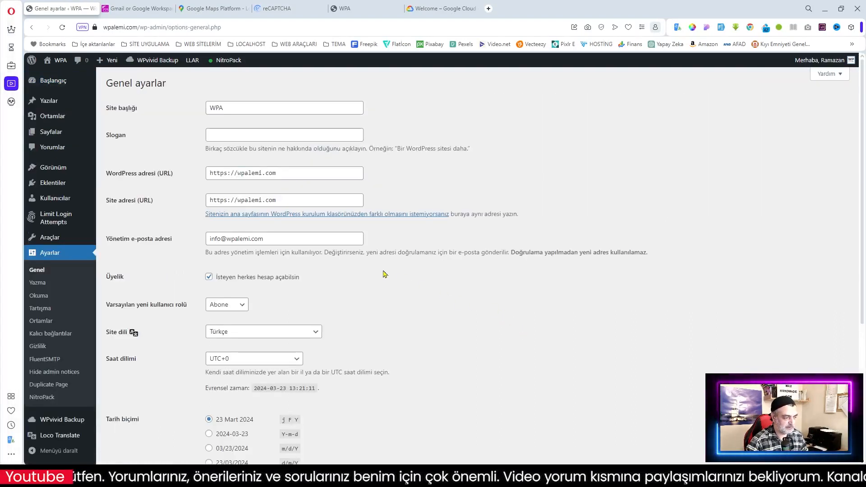
{"action": "left_click_drag", "start_coordinate": [272, 240], "coordinate": [186, 240]}
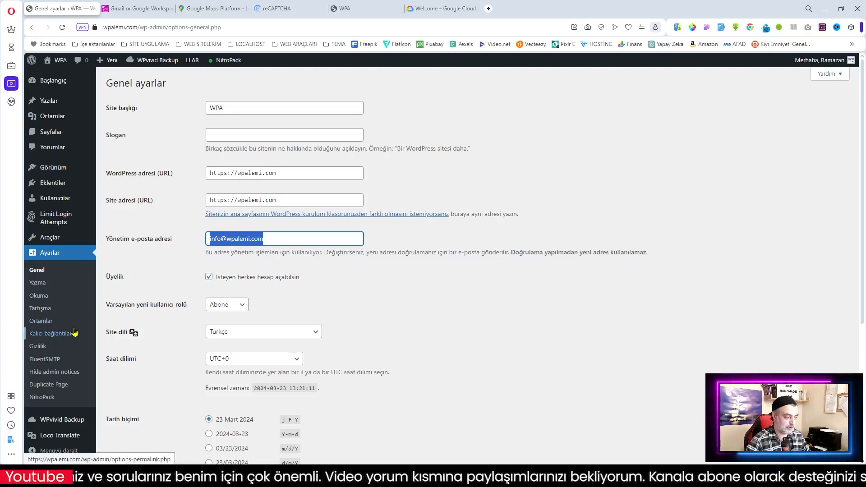
{"action": "left_click", "coordinate": [42, 363]}
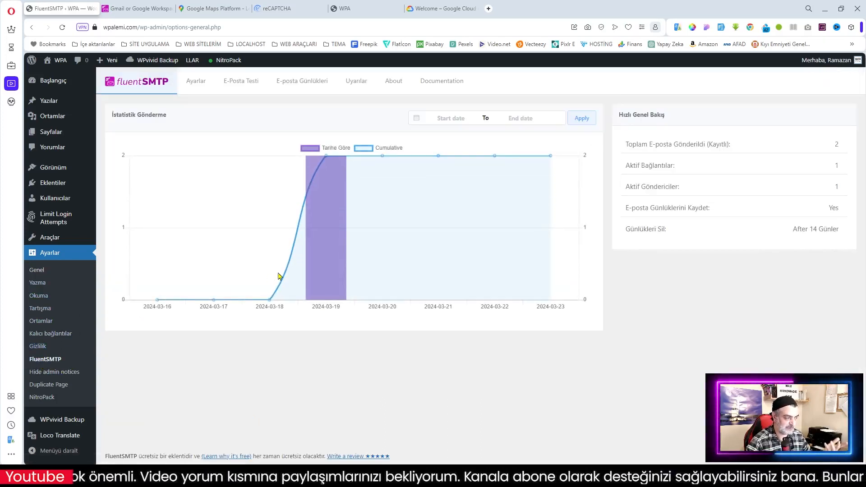
{"action": "left_click", "coordinate": [196, 81]}
{"action": "left_click_drag", "start_coordinate": [354, 171], "coordinate": [293, 170]}
{"action": "left_click", "coordinate": [330, 205]}
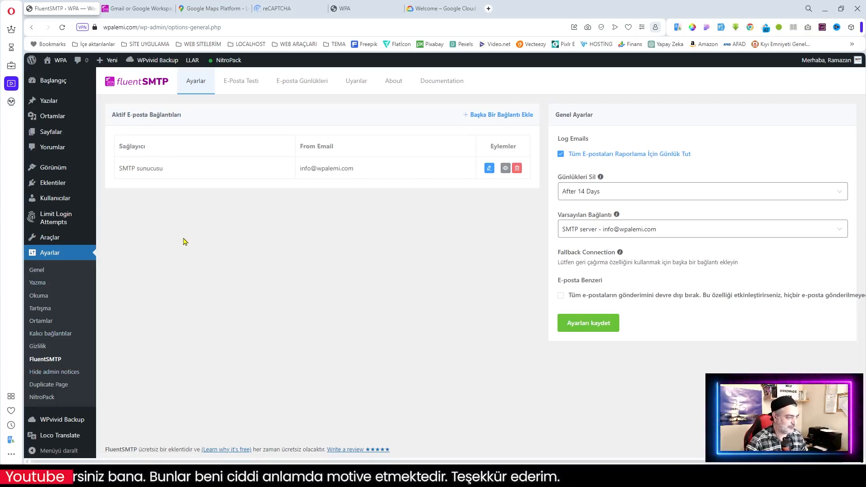
{"action": "mouse_move", "coordinate": [81, 183]}
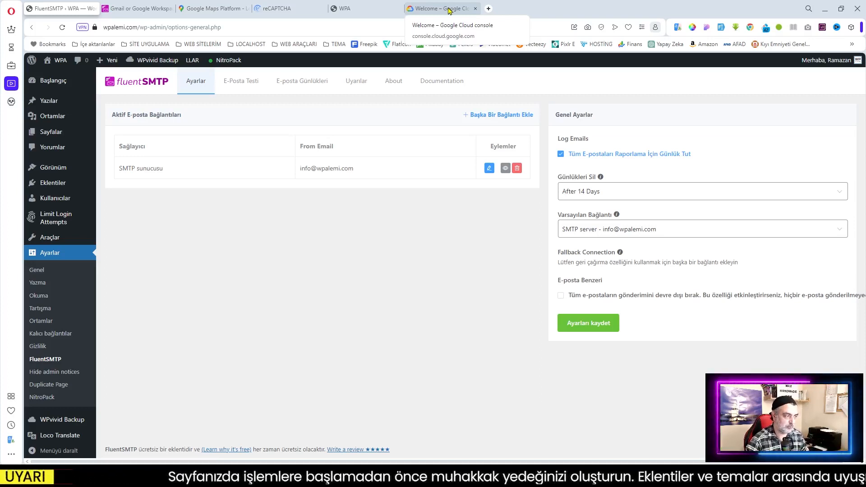
Step: Read the FluentSMTP Gmail/Google Workspace guide through the 'Create a new Project' section
{"action": "left_click", "coordinate": [134, 9]}
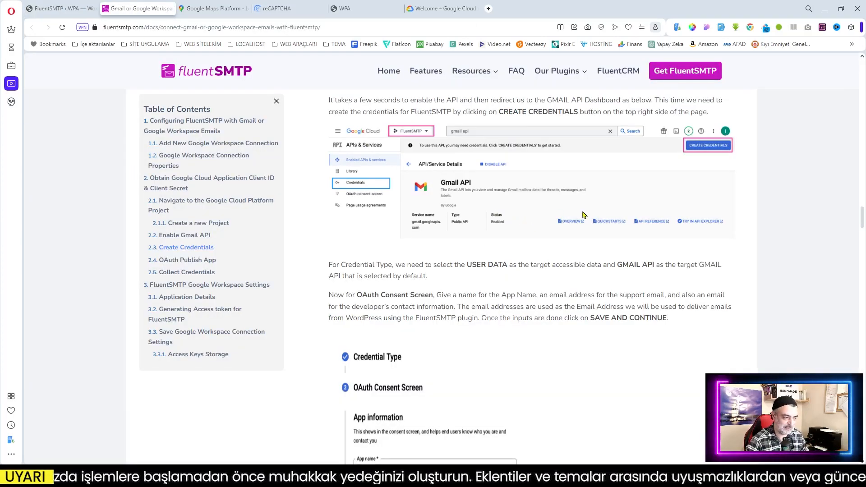
{"action": "scroll", "coordinate": [584, 215], "scroll_direction": "down", "scroll_amount": 1}
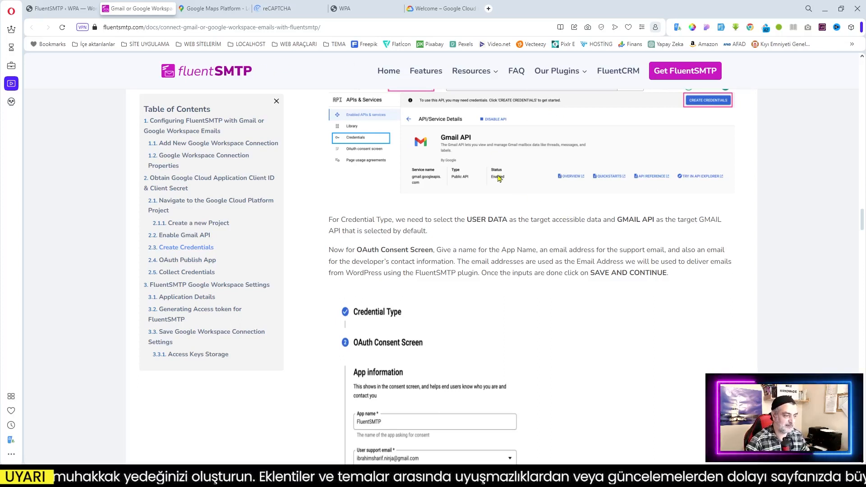
{"action": "scroll", "coordinate": [580, 213], "scroll_direction": "down", "scroll_amount": 5}
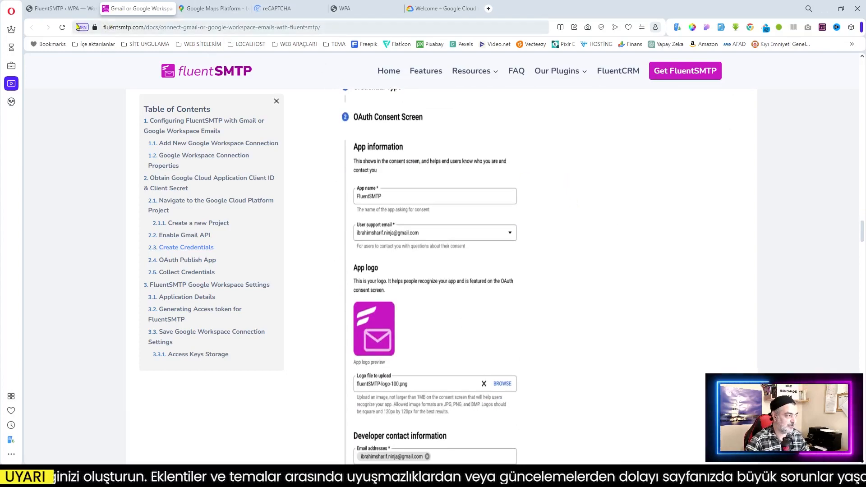
{"action": "left_click", "coordinate": [63, 8]}
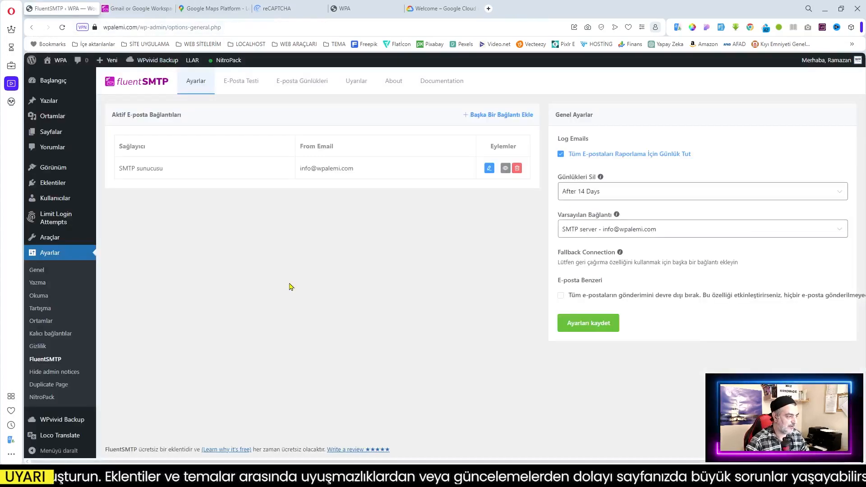
{"action": "left_click", "coordinate": [443, 11]}
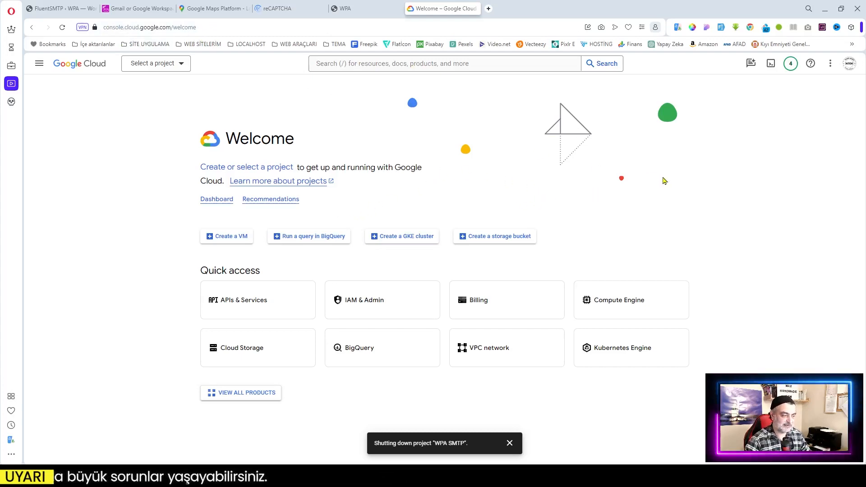
{"action": "left_click", "coordinate": [137, 8]}
{"action": "scroll", "coordinate": [525, 238], "scroll_direction": "up", "scroll_amount": 20}
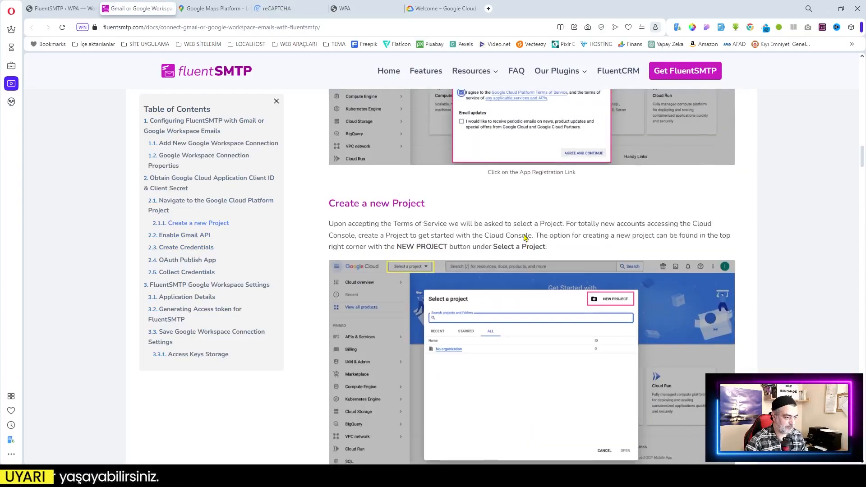
{"action": "scroll", "coordinate": [524, 238], "scroll_direction": "up", "scroll_amount": 20}
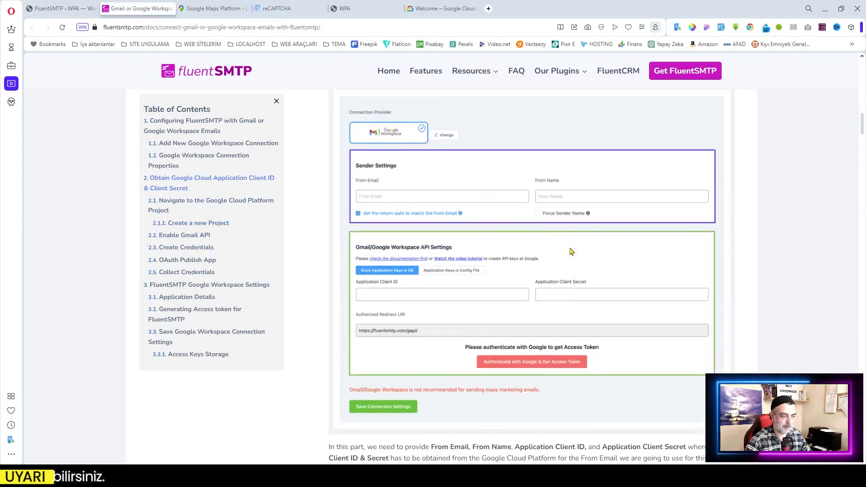
{"action": "scroll", "coordinate": [572, 251], "scroll_direction": "down", "scroll_amount": 10}
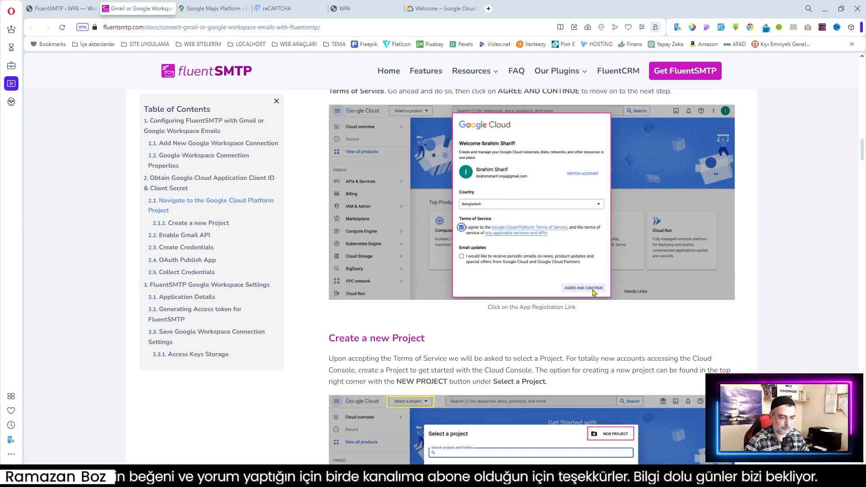
{"action": "scroll", "coordinate": [600, 298], "scroll_direction": "down", "scroll_amount": 3}
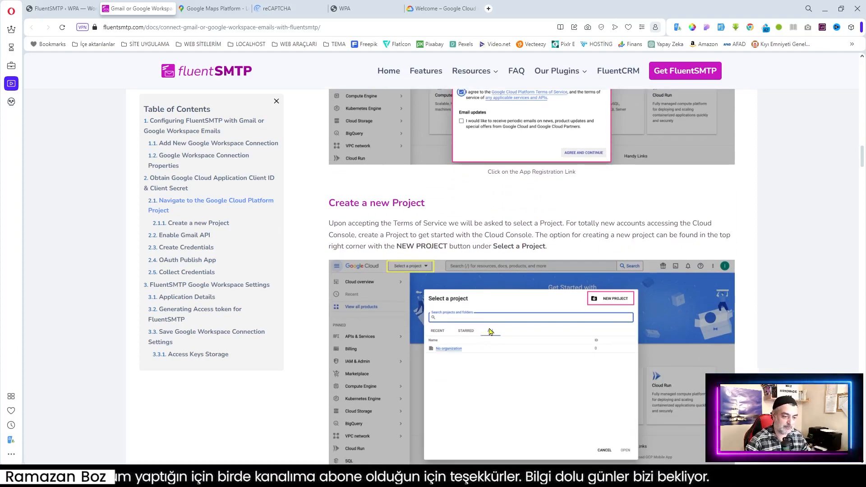
{"action": "left_click", "coordinate": [442, 8]}
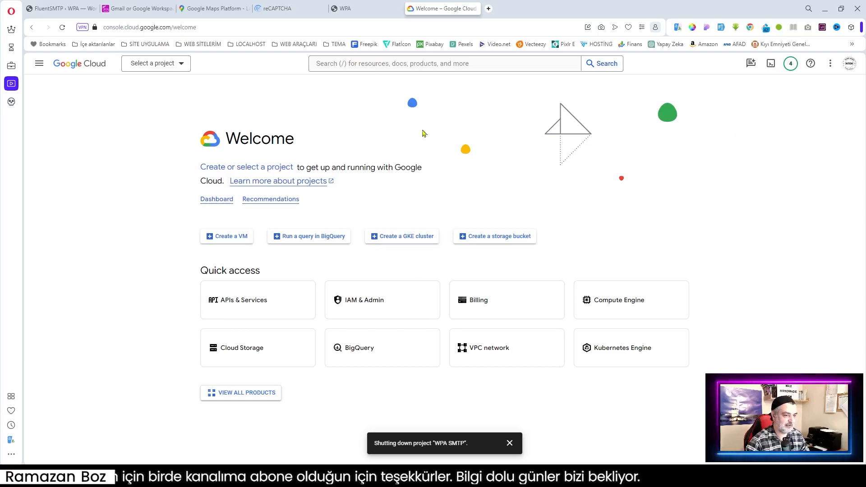
Step: Create a new Google Cloud project named WPA SMTP and switch to its dashboard
{"action": "left_click", "coordinate": [155, 64]}
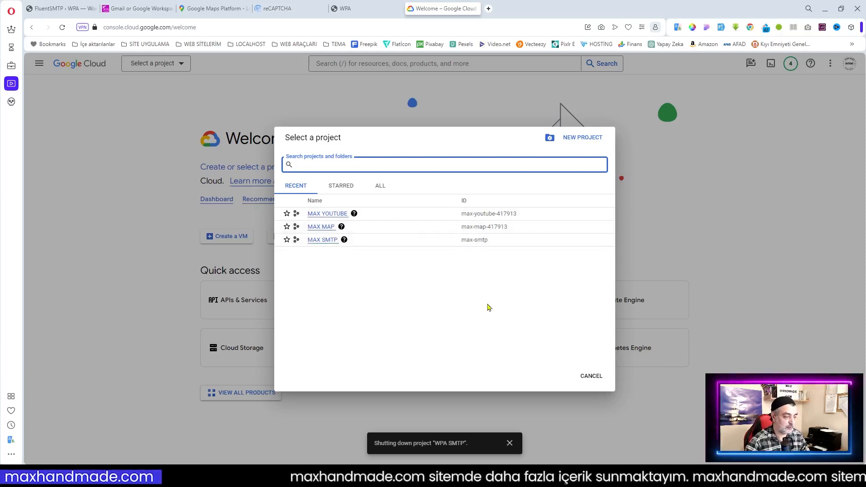
{"action": "left_click", "coordinate": [584, 138]}
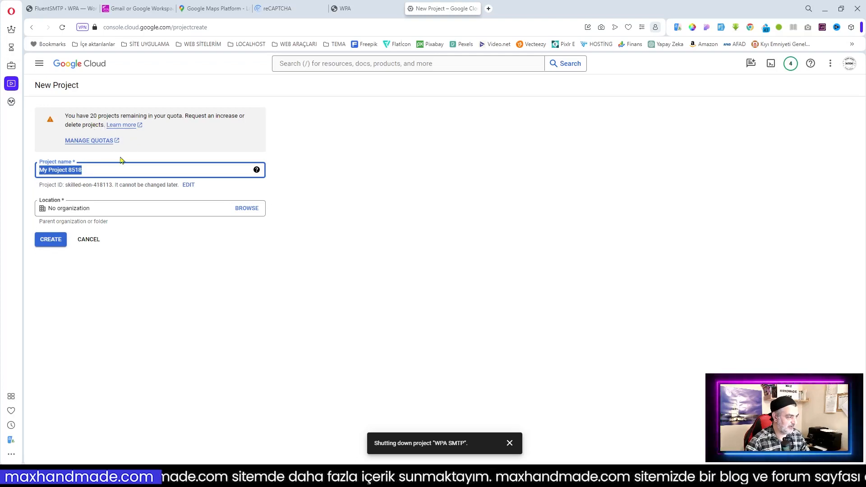
{"action": "type", "text": "WPA"}
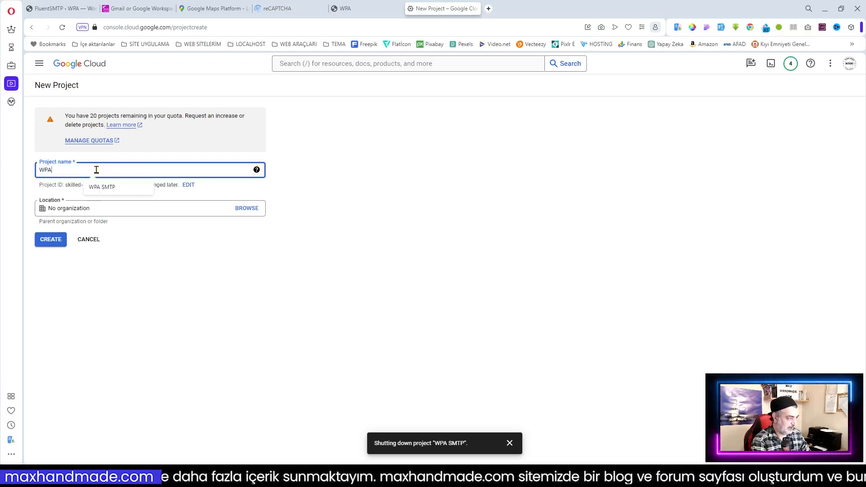
{"action": "left_click", "coordinate": [109, 187]}
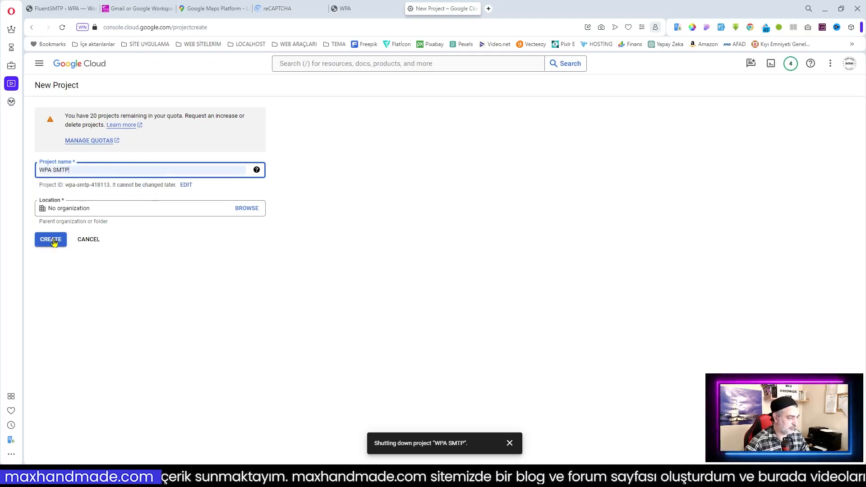
{"action": "left_click", "coordinate": [50, 240]}
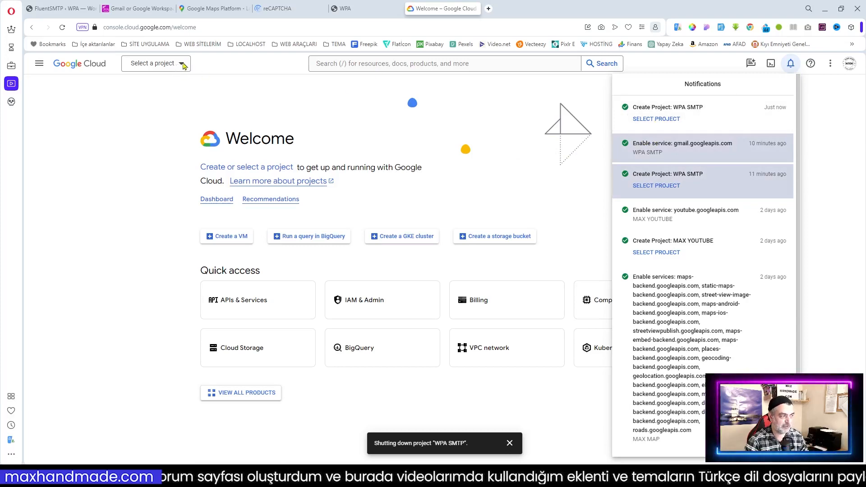
{"action": "left_click", "coordinate": [648, 120]}
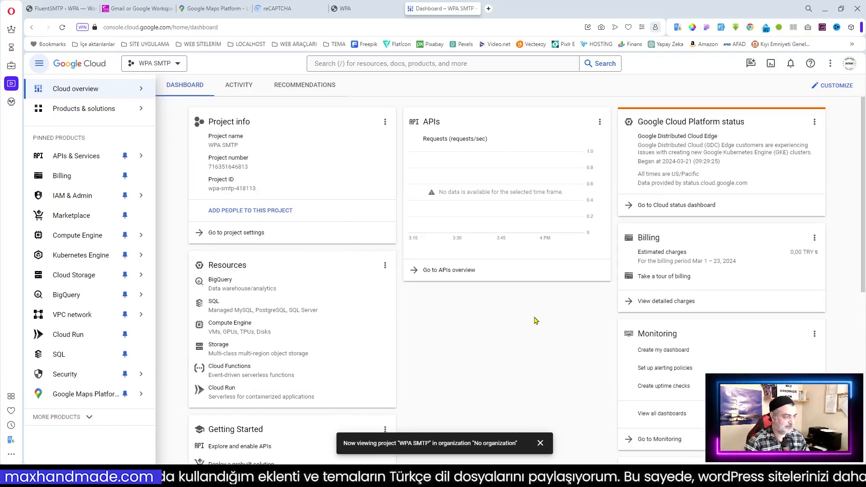
Step: Add another FluentSMTP connection using Google Workspace as provider, ready for the Application Client ID
{"action": "left_click", "coordinate": [138, 8]}
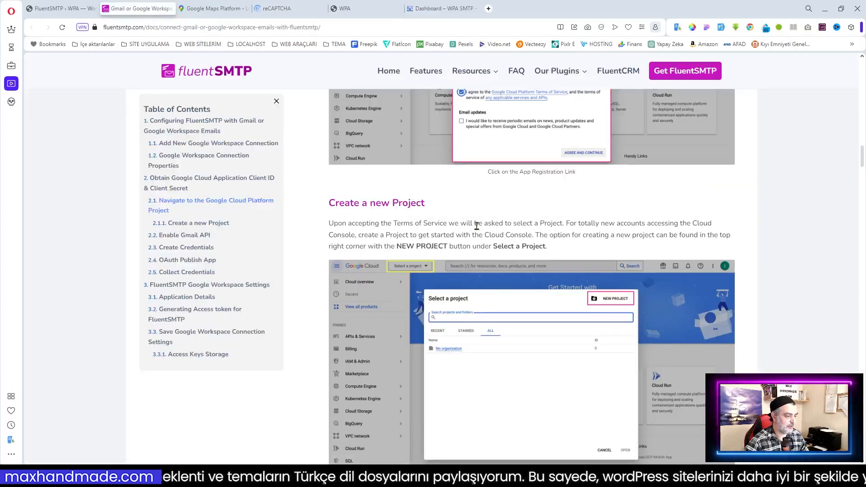
{"action": "scroll", "coordinate": [543, 273], "scroll_direction": "down", "scroll_amount": 3}
{"action": "left_click", "coordinate": [52, 8]}
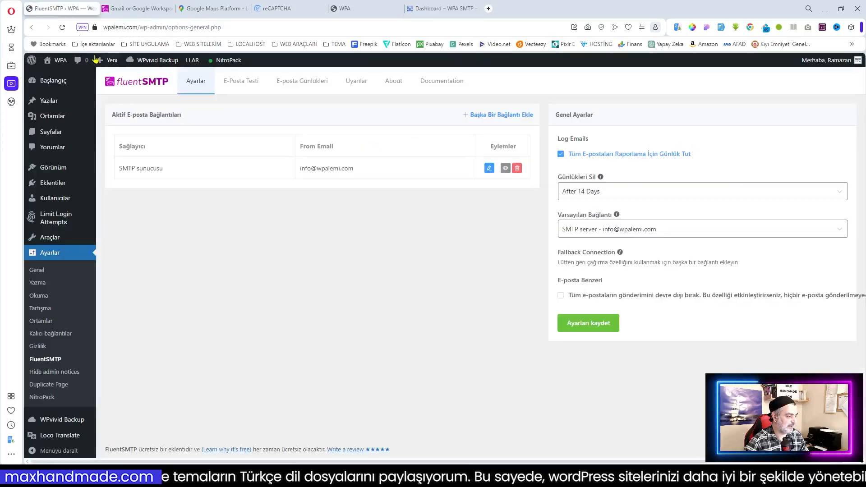
{"action": "left_click", "coordinate": [496, 118]}
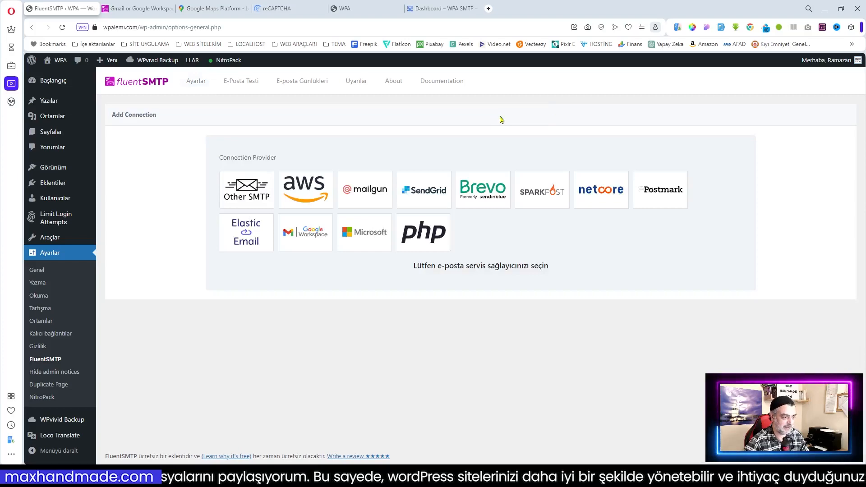
{"action": "left_click", "coordinate": [315, 239]}
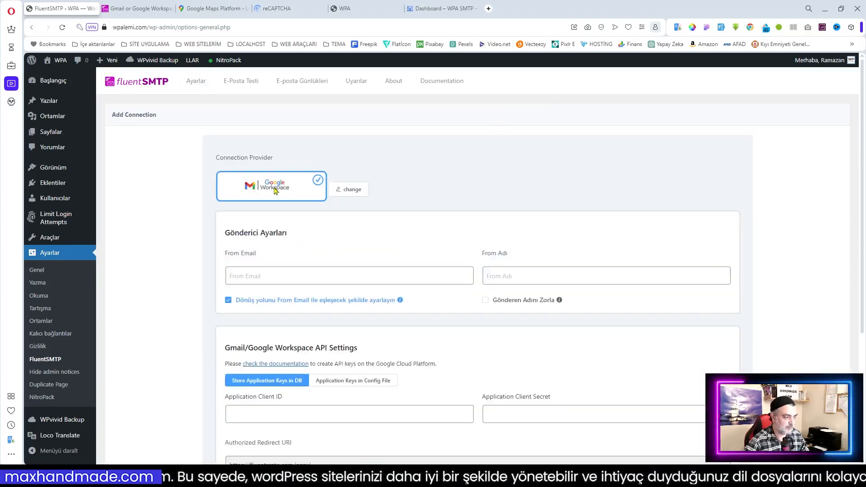
{"action": "scroll", "coordinate": [358, 245], "scroll_direction": "down", "scroll_amount": 5}
{"action": "scroll", "coordinate": [230, 253], "scroll_direction": "up", "scroll_amount": 4}
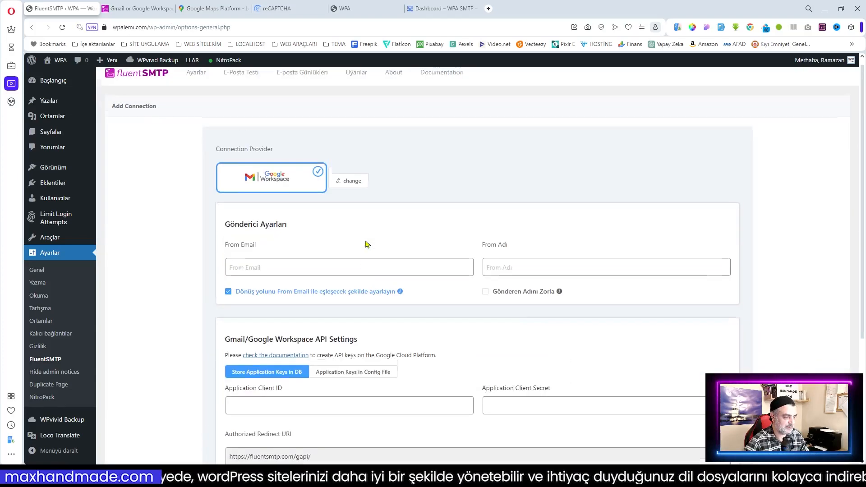
{"action": "scroll", "coordinate": [334, 302], "scroll_direction": "down", "scroll_amount": 2}
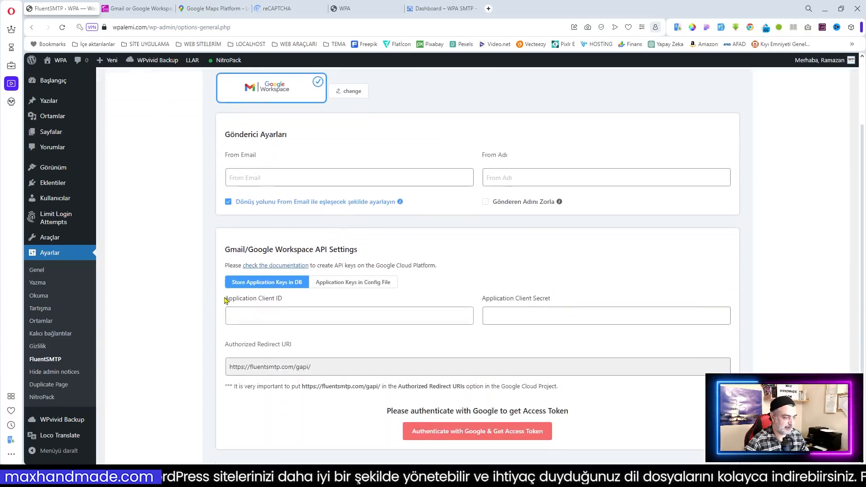
{"action": "left_click_drag", "start_coordinate": [228, 301], "coordinate": [298, 302]}
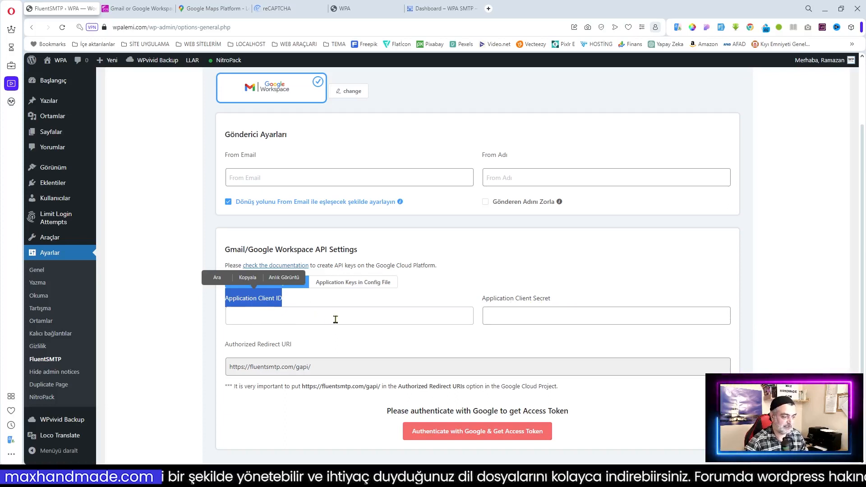
{"action": "left_click", "coordinate": [453, 318]}
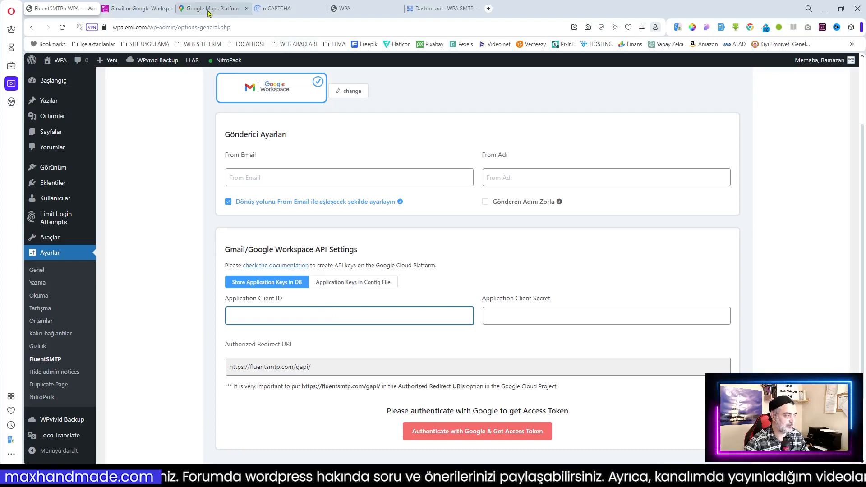
{"action": "left_click", "coordinate": [442, 8]}
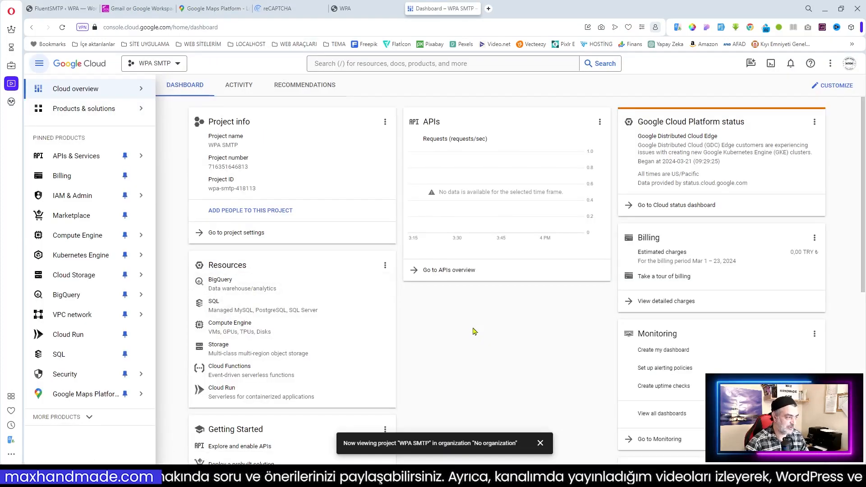
Step: Search the API Library for 'gmail' and enable the Gmail API for WPA SMTP
{"action": "mouse_move", "coordinate": [107, 162]}
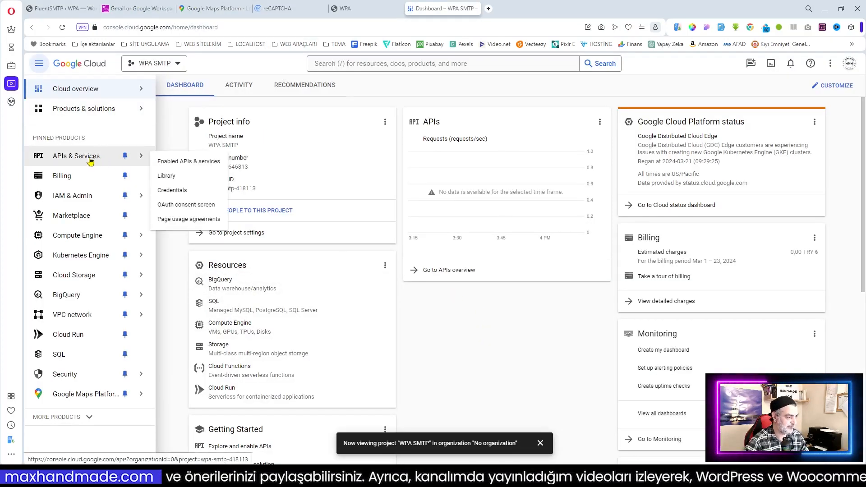
{"action": "left_click", "coordinate": [167, 176]}
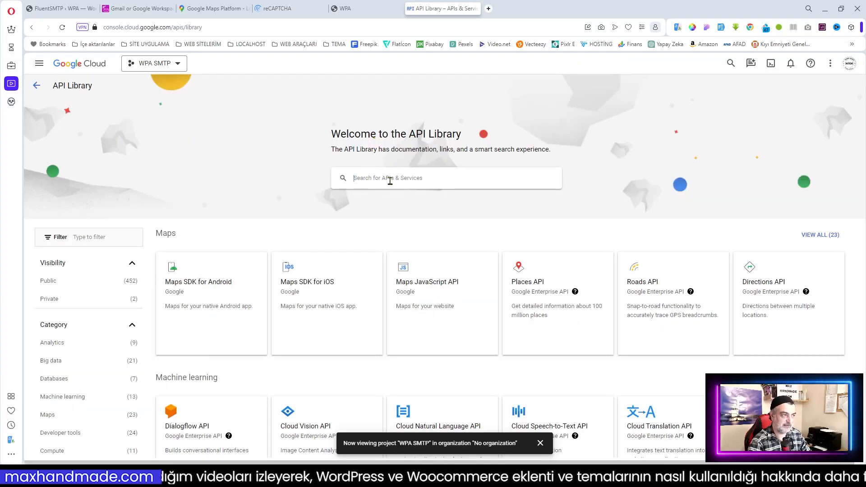
{"action": "type", "text": "gmai"}
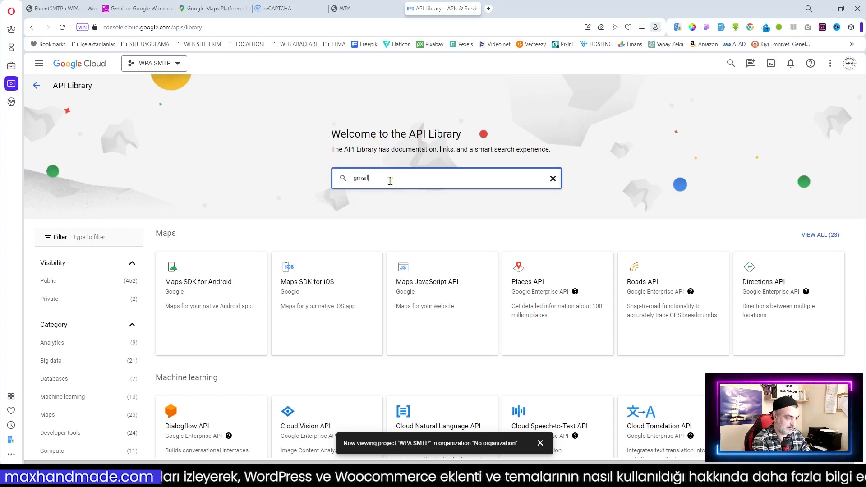
{"action": "type", "text": "l"}
{"action": "left_click", "coordinate": [358, 199]}
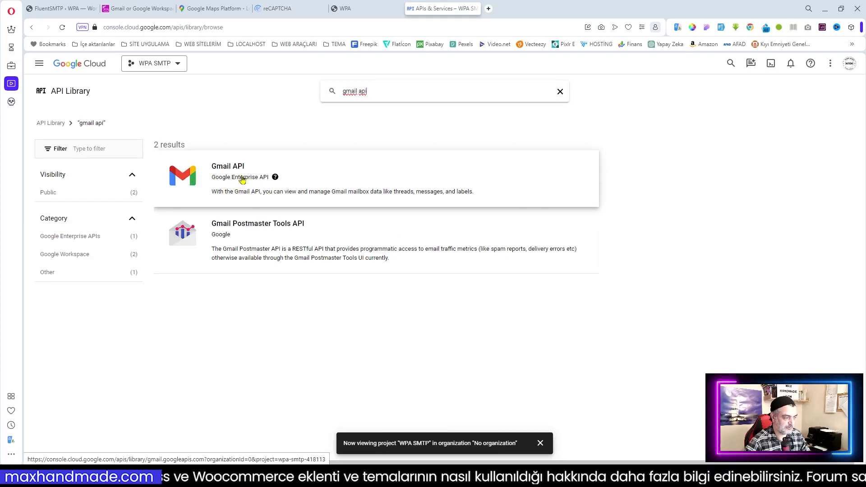
{"action": "left_click", "coordinate": [199, 176]}
{"action": "left_click", "coordinate": [127, 179]}
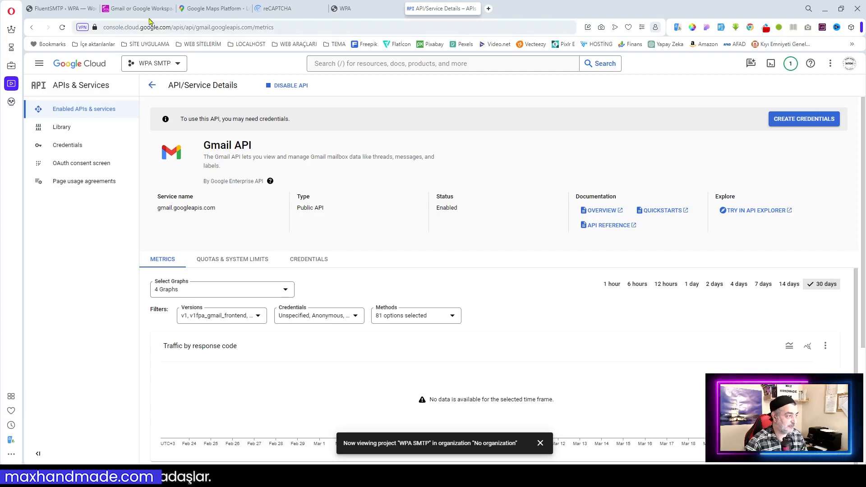
{"action": "left_click", "coordinate": [136, 9]}
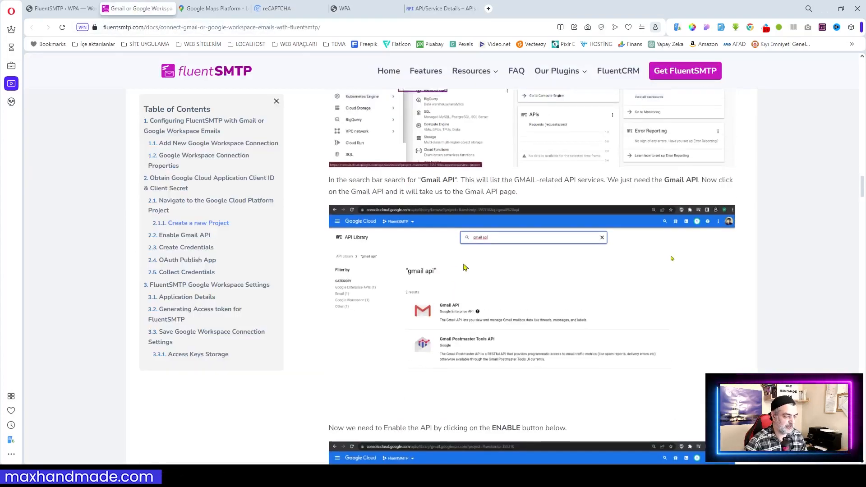
{"action": "scroll", "coordinate": [436, 267], "scroll_direction": "up", "scroll_amount": 5}
{"action": "scroll", "coordinate": [464, 267], "scroll_direction": "down", "scroll_amount": 7}
{"action": "scroll", "coordinate": [463, 265], "scroll_direction": "down", "scroll_amount": 4}
{"action": "scroll", "coordinate": [465, 267], "scroll_direction": "down", "scroll_amount": 6}
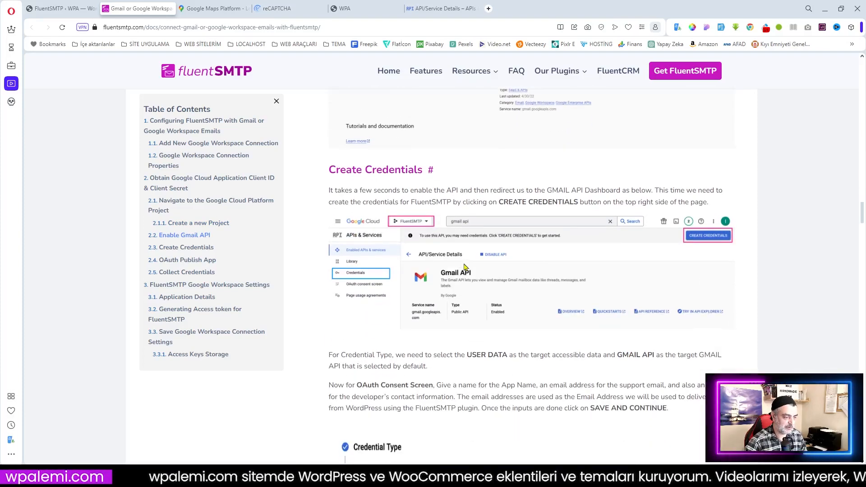
{"action": "scroll", "coordinate": [364, 282], "scroll_direction": "down", "scroll_amount": 6}
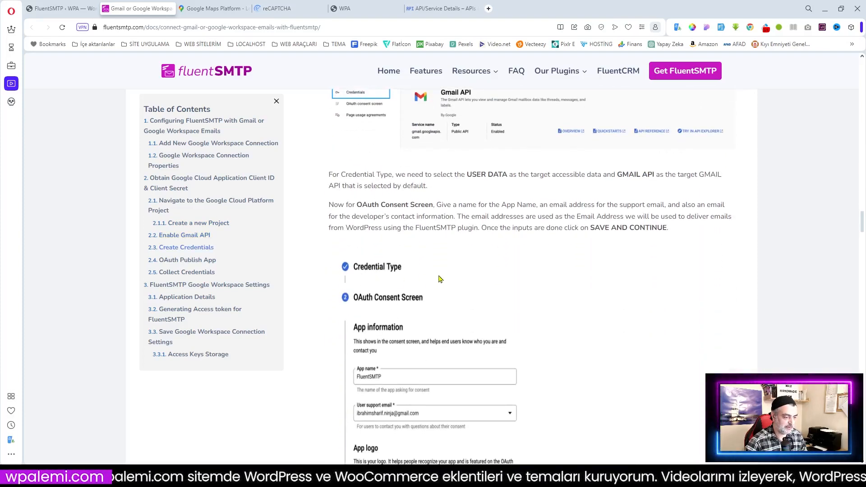
{"action": "left_click", "coordinate": [114, 10]}
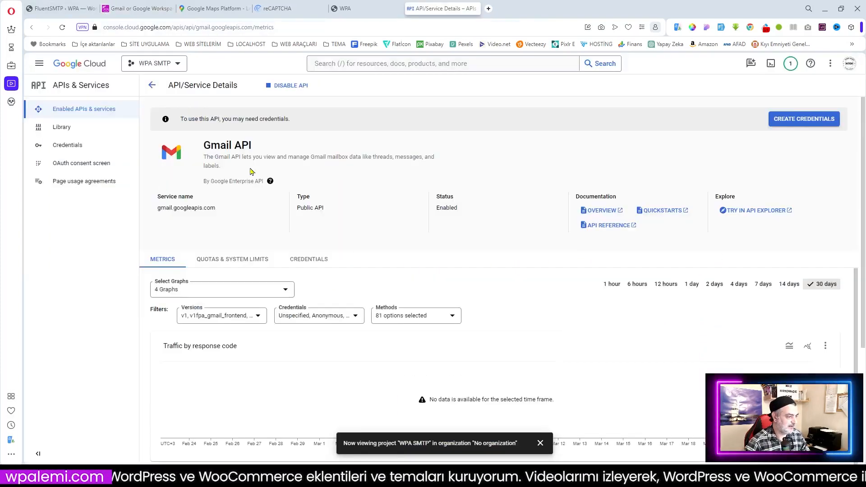
{"action": "left_click", "coordinate": [86, 168]}
Step: Choose the External user type and create the OAuth consent screen app registration
{"action": "mouse_move", "coordinate": [195, 159]}
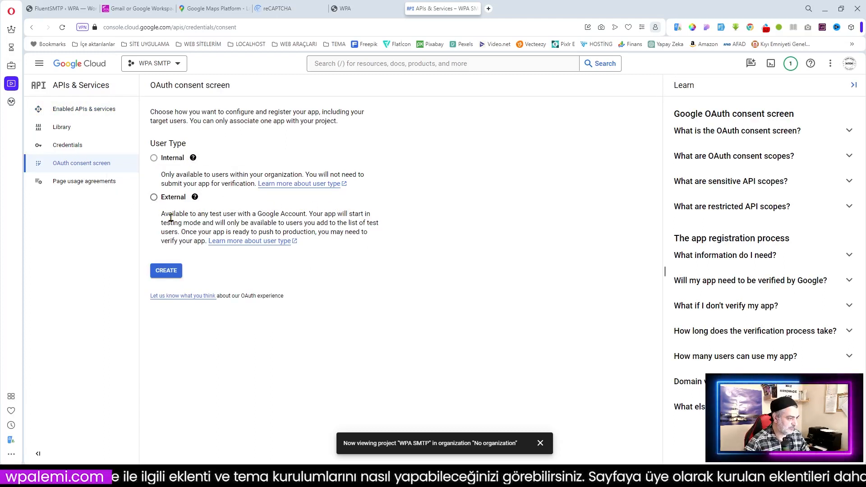
{"action": "left_click", "coordinate": [154, 198]}
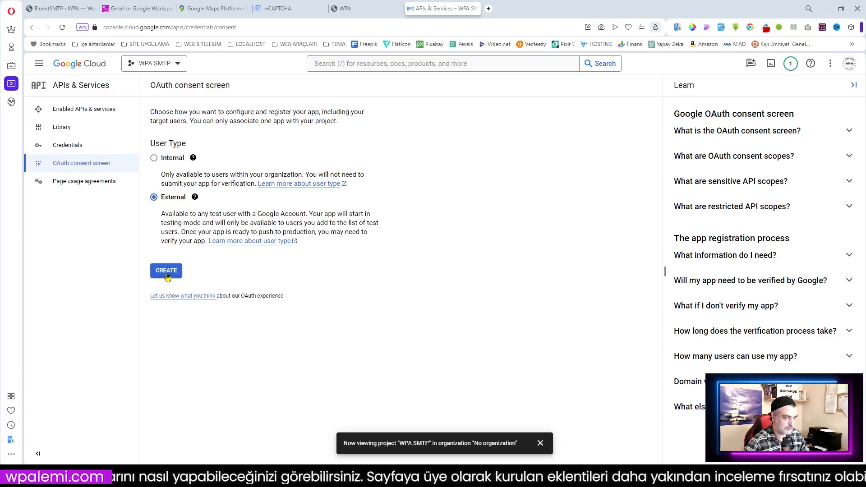
{"action": "left_click", "coordinate": [166, 272]}
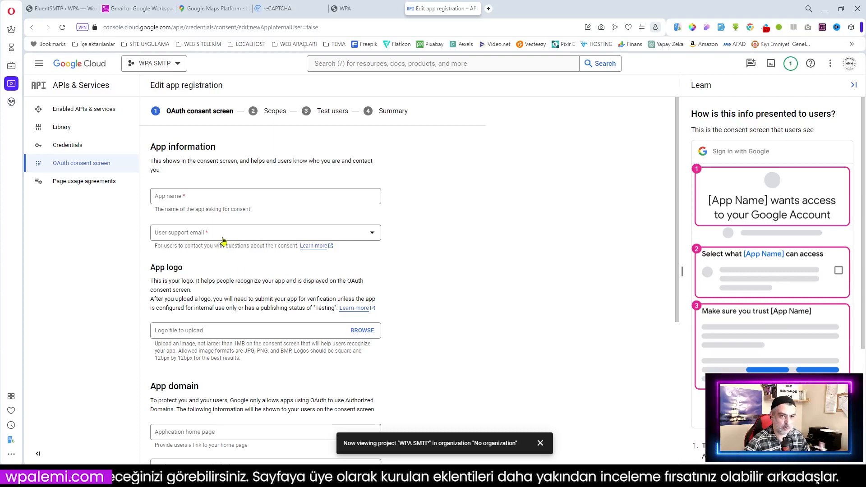
{"action": "scroll", "coordinate": [267, 283], "scroll_direction": "down", "scroll_amount": 3}
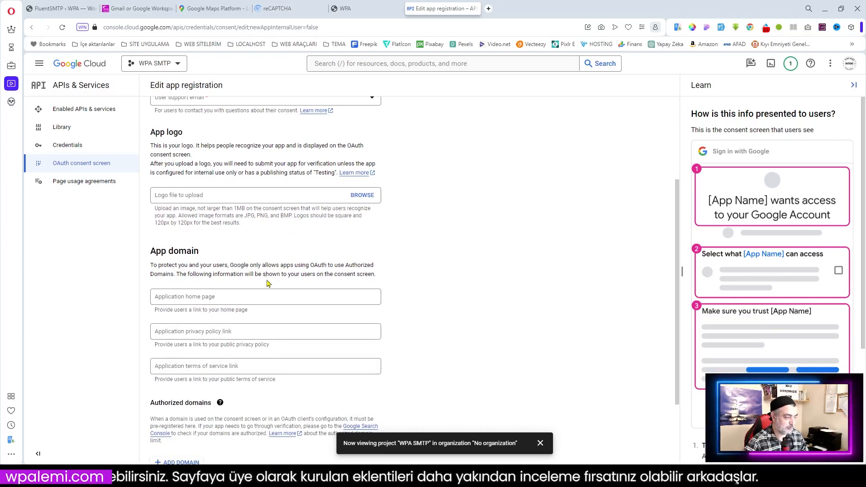
{"action": "scroll", "coordinate": [267, 283], "scroll_direction": "down", "scroll_amount": 2}
{"action": "scroll", "coordinate": [225, 239], "scroll_direction": "up", "scroll_amount": 5}
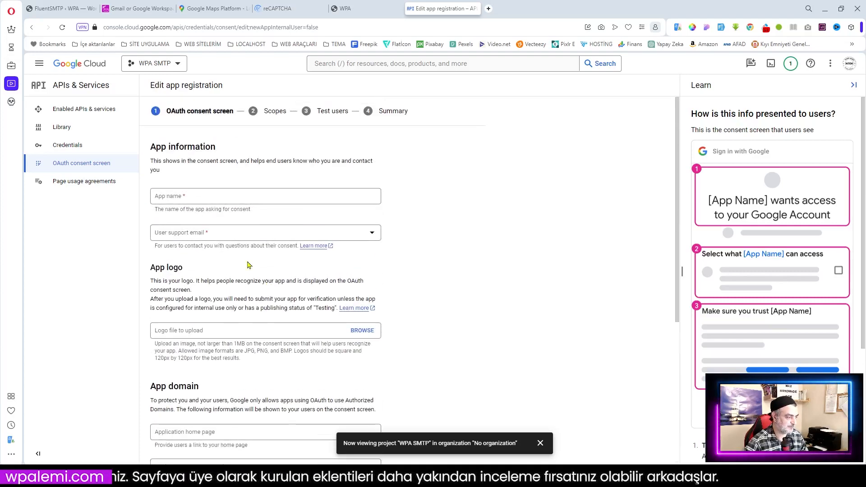
Step: Name the app WPA FLUENT SMTP and select the account's e-mail as user support contact
{"action": "left_click", "coordinate": [197, 197]}
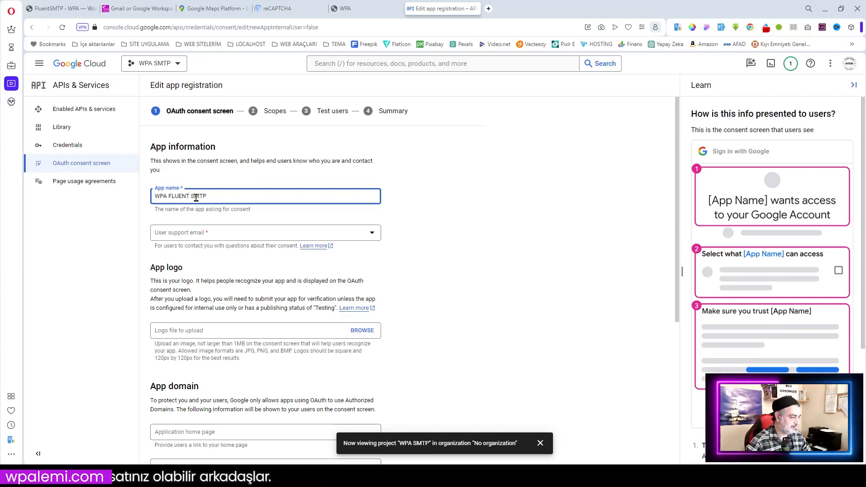
{"action": "left_click", "coordinate": [203, 235]}
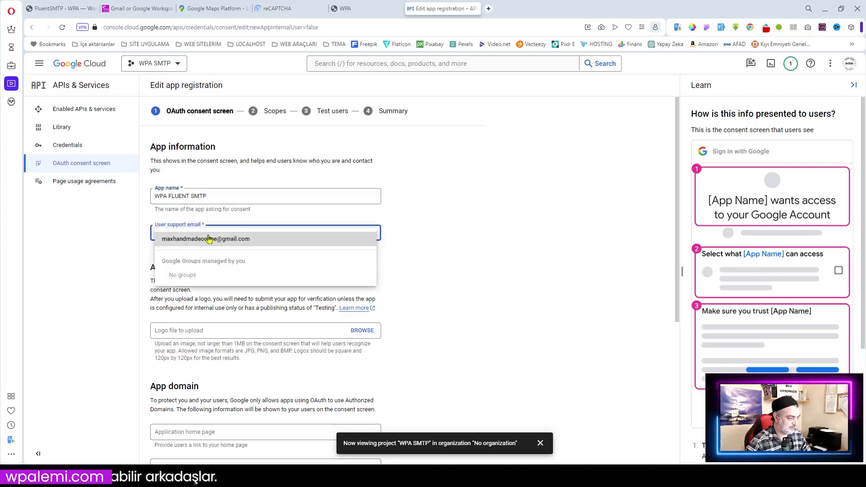
{"action": "left_click", "coordinate": [201, 242]}
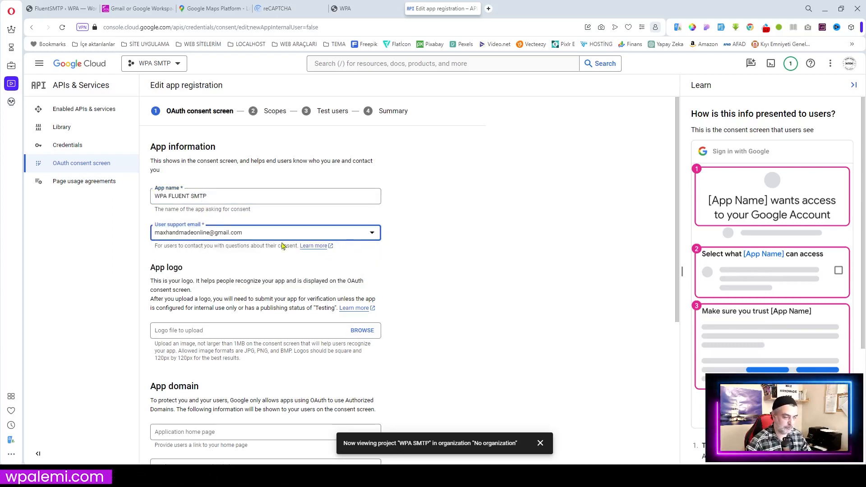
{"action": "scroll", "coordinate": [299, 250], "scroll_direction": "down", "scroll_amount": 2}
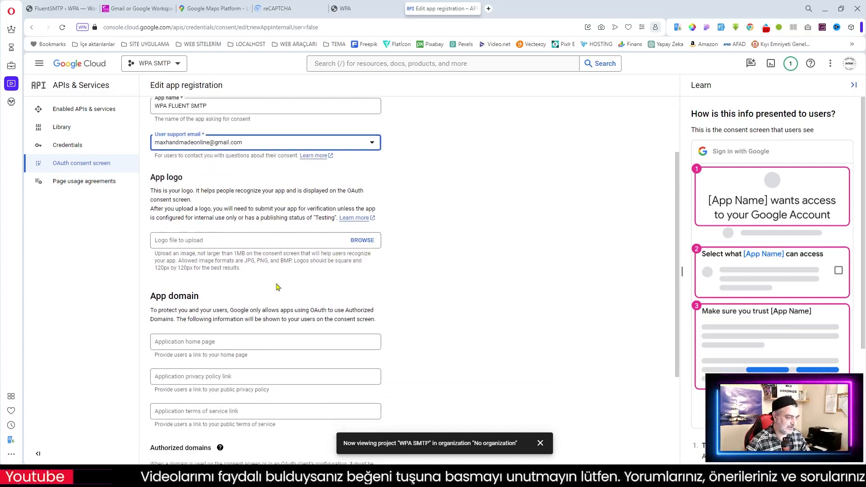
{"action": "scroll", "coordinate": [306, 271], "scroll_direction": "down", "scroll_amount": 2}
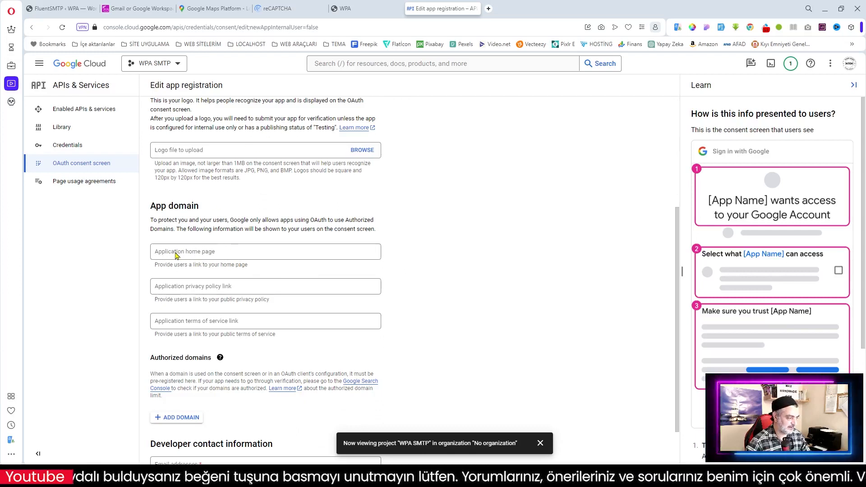
{"action": "left_click", "coordinate": [56, 8]}
{"action": "left_click", "coordinate": [356, 8]}
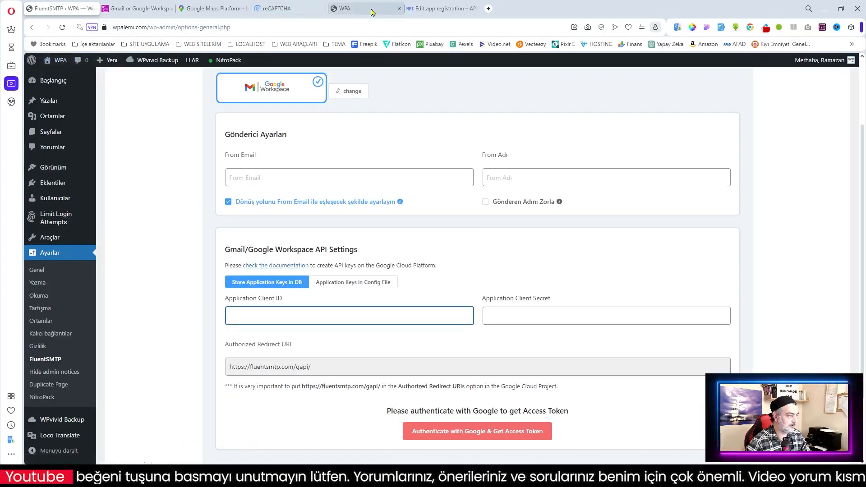
{"action": "left_click", "coordinate": [135, 28]}
{"action": "key", "text": "ctrl+c"}
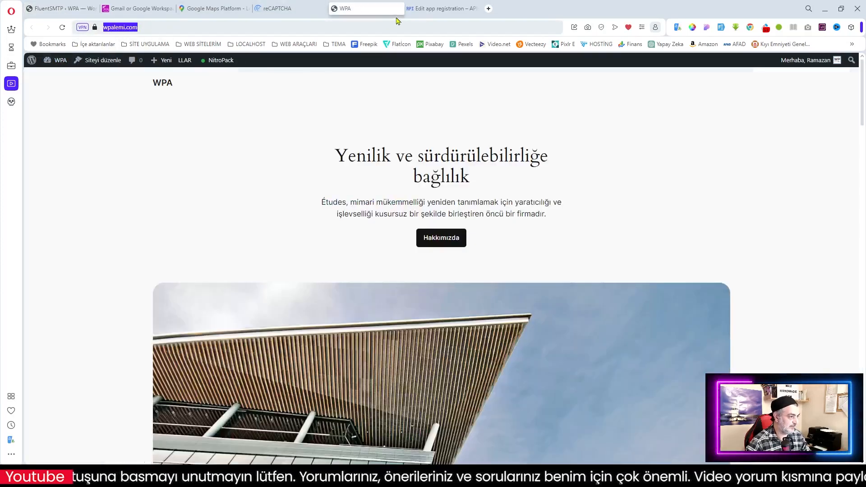
{"action": "left_click", "coordinate": [440, 8]}
{"action": "left_click", "coordinate": [189, 252]}
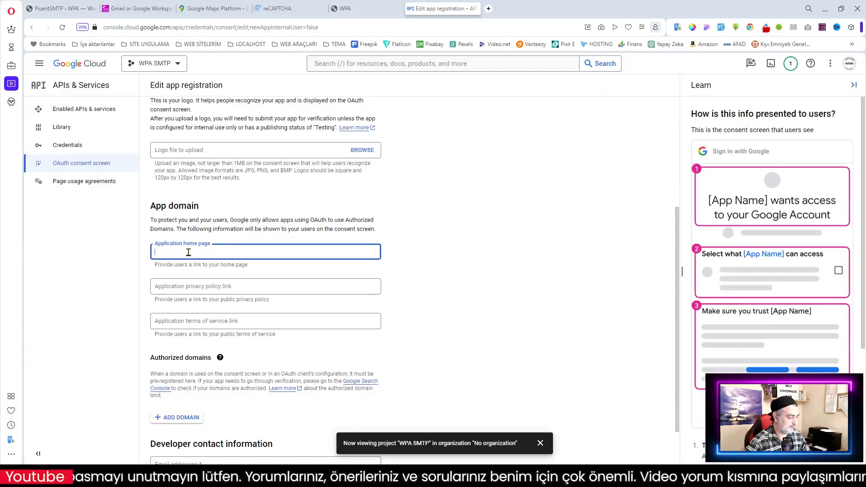
{"action": "key", "text": "ctrl+v"}
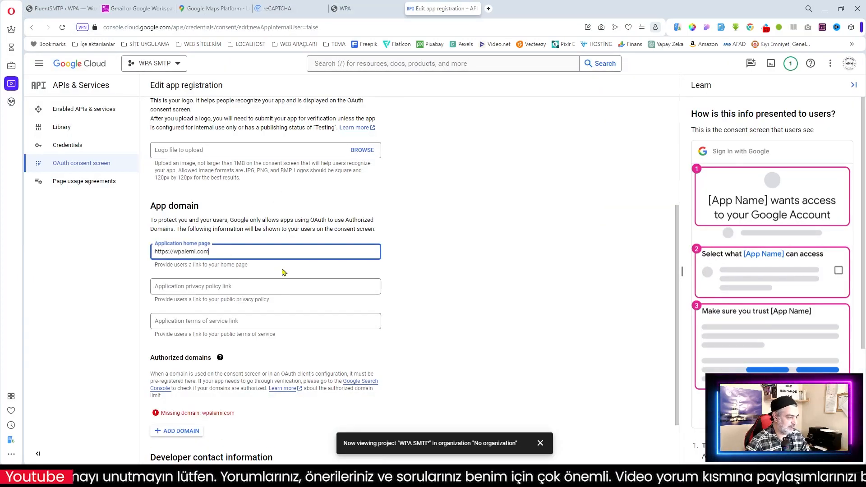
{"action": "left_click", "coordinate": [202, 288]}
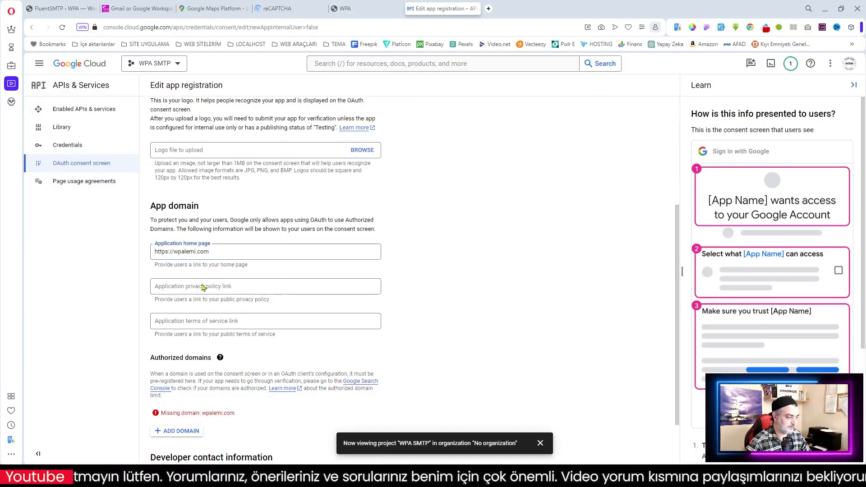
{"action": "left_click", "coordinate": [253, 322]}
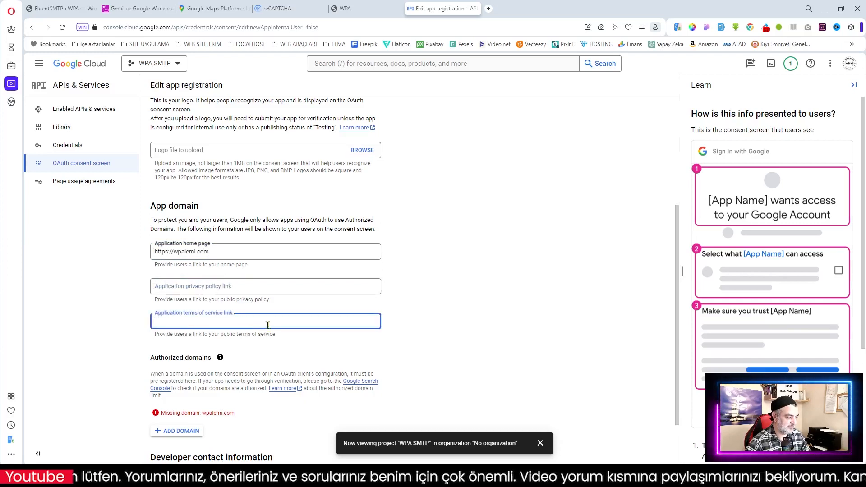
{"action": "left_click", "coordinate": [423, 312]}
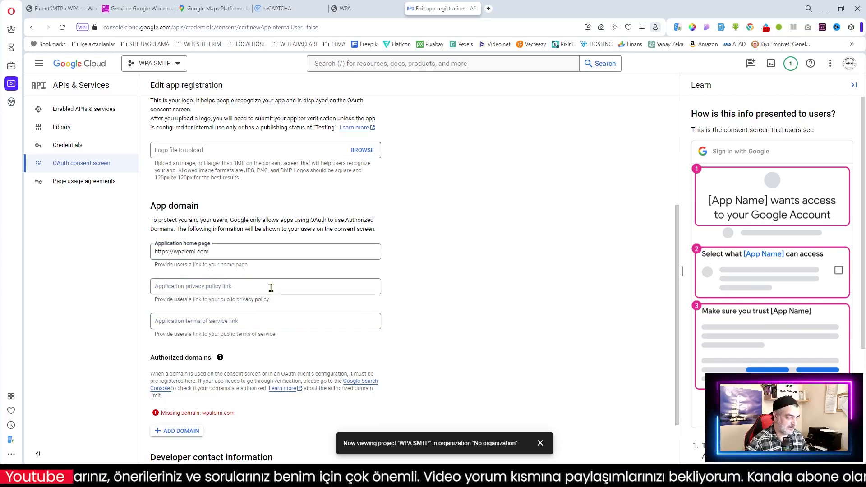
{"action": "scroll", "coordinate": [350, 319], "scroll_direction": "down", "scroll_amount": 2}
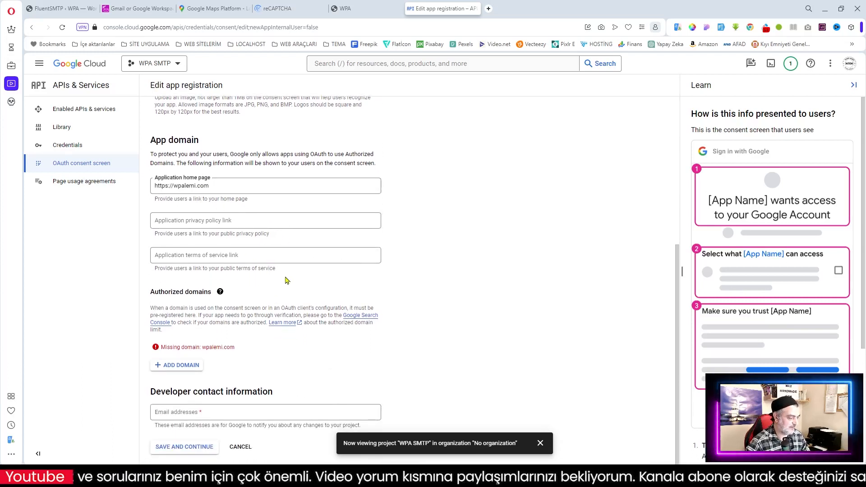
{"action": "left_click", "coordinate": [172, 366]}
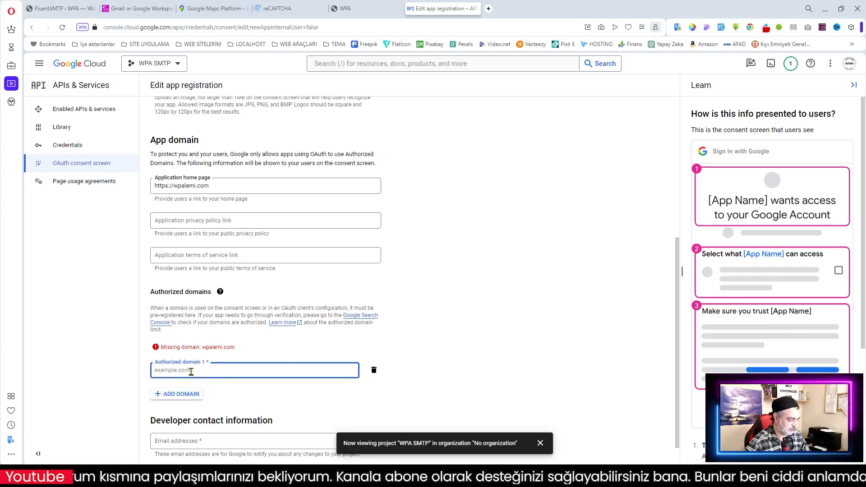
{"action": "key", "text": "ctrl+v"}
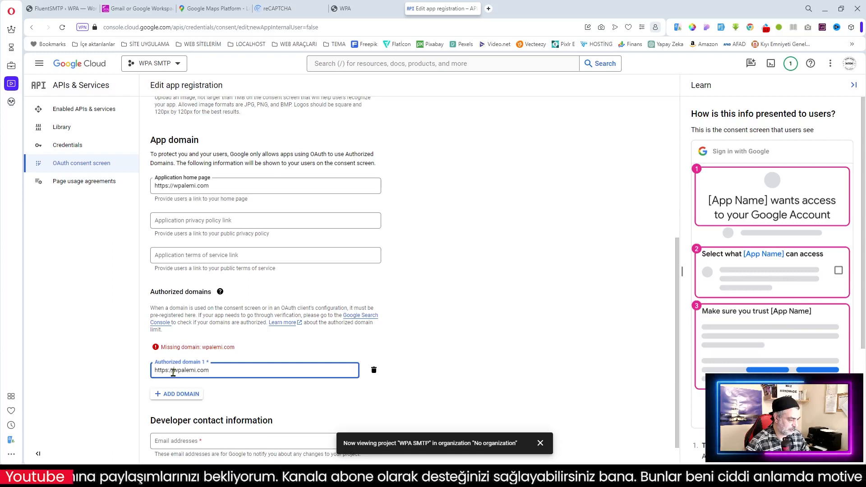
{"action": "left_click_drag", "start_coordinate": [173, 372], "coordinate": [142, 373]}
{"action": "key", "text": "BackSpace"}
{"action": "left_click", "coordinate": [433, 374]}
{"action": "scroll", "coordinate": [432, 375], "scroll_direction": "down", "scroll_amount": 1}
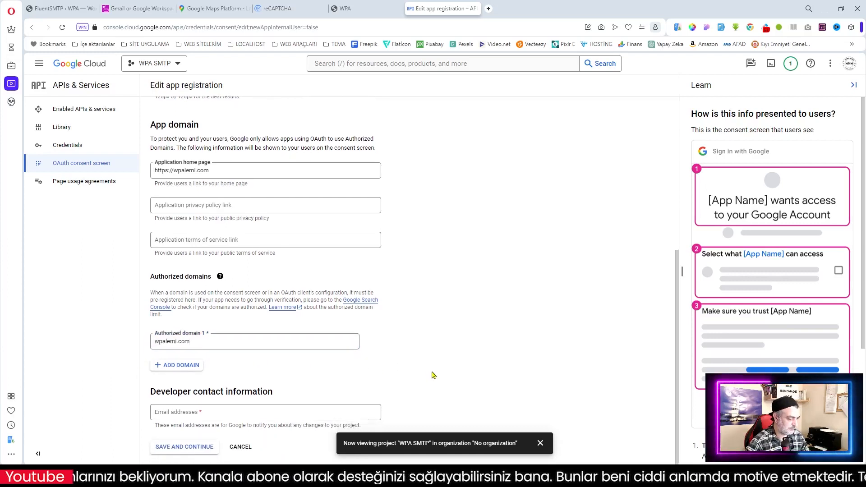
Step: Enter the support e-mail address as the developer contact e-mail
{"action": "left_click", "coordinate": [178, 413]}
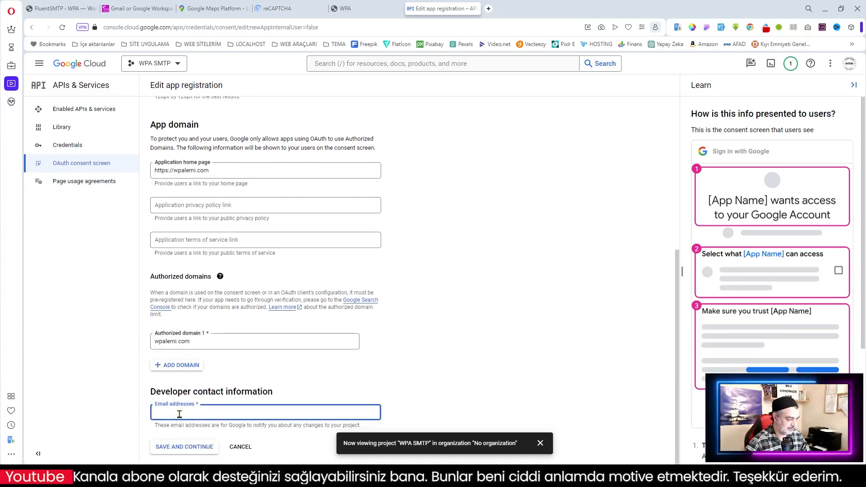
{"action": "scroll", "coordinate": [241, 196], "scroll_direction": "up", "scroll_amount": 4}
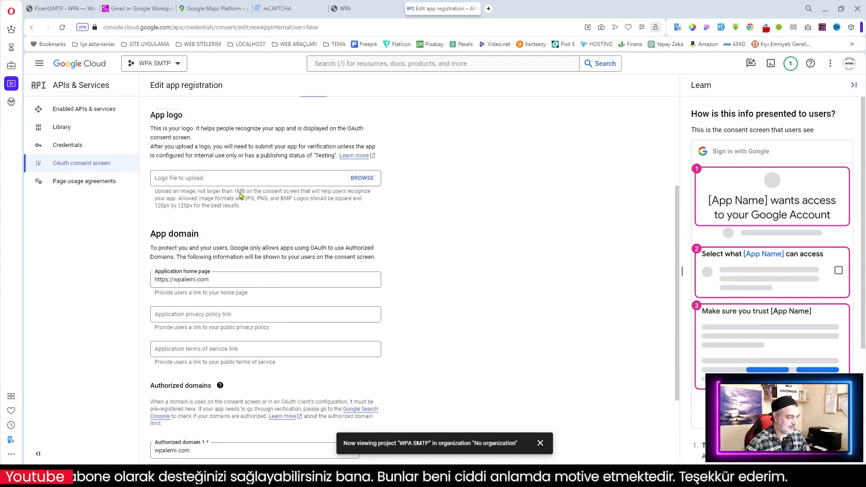
{"action": "left_click_drag", "start_coordinate": [245, 153], "coordinate": [154, 153]}
{"action": "key", "text": "ctrl+c"}
{"action": "scroll", "coordinate": [180, 271], "scroll_direction": "down", "scroll_amount": 4}
{"action": "left_click", "coordinate": [197, 410]}
{"action": "key", "text": "ctrl+v"}
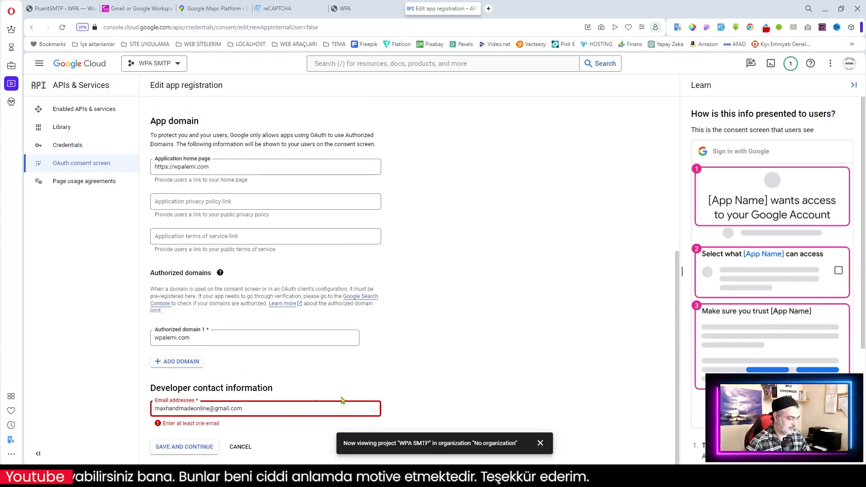
{"action": "key", "text": "Return"}
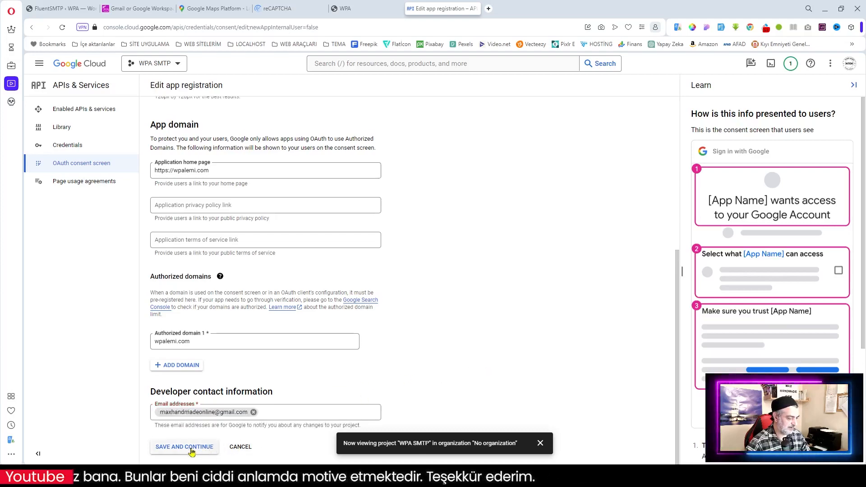
Step: Save through Scopes and Test users unchanged, then push the WPA FLUENT SMTP app to production
{"action": "left_click", "coordinate": [184, 447]}
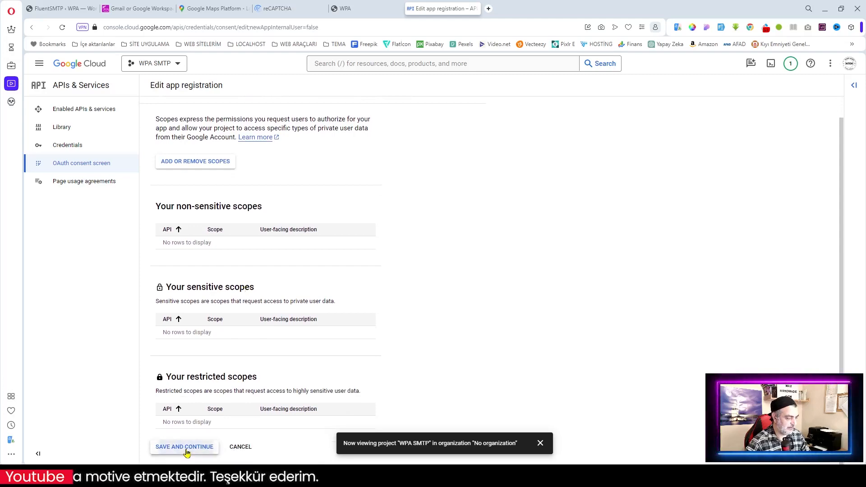
{"action": "left_click", "coordinate": [187, 451]}
{"action": "left_click", "coordinate": [176, 292]}
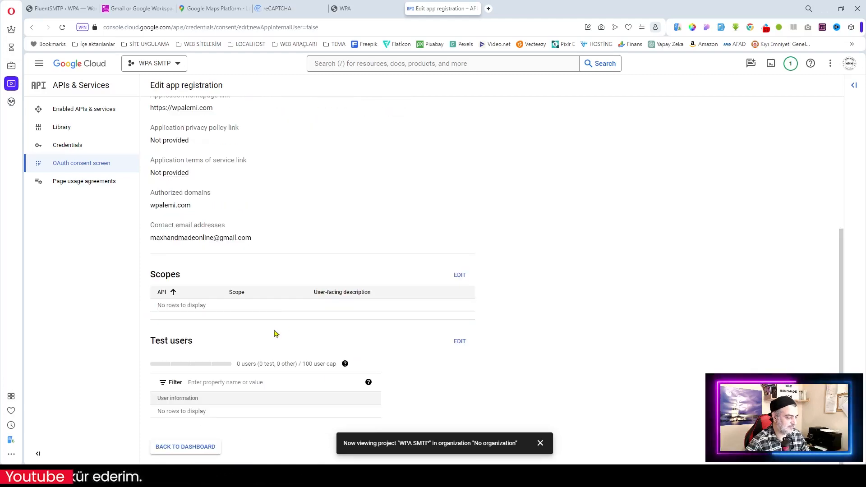
{"action": "left_click", "coordinate": [211, 451]}
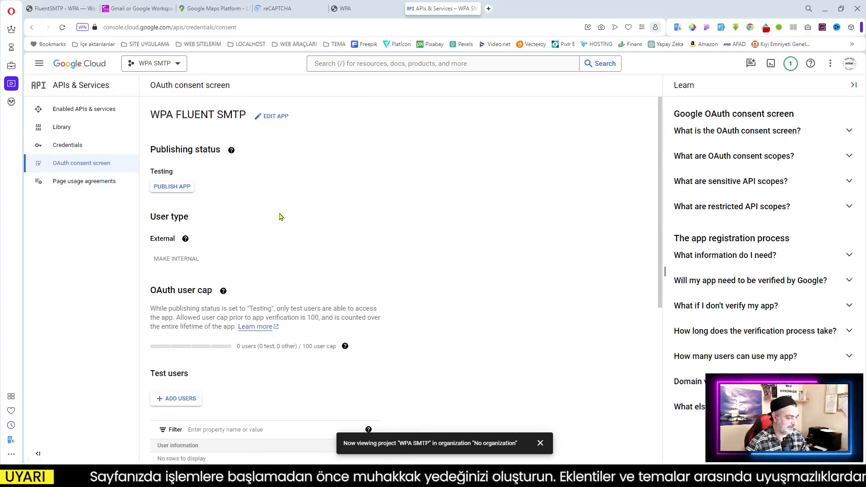
{"action": "scroll", "coordinate": [280, 217], "scroll_direction": "down", "scroll_amount": 3}
{"action": "scroll", "coordinate": [266, 255], "scroll_direction": "up", "scroll_amount": 3}
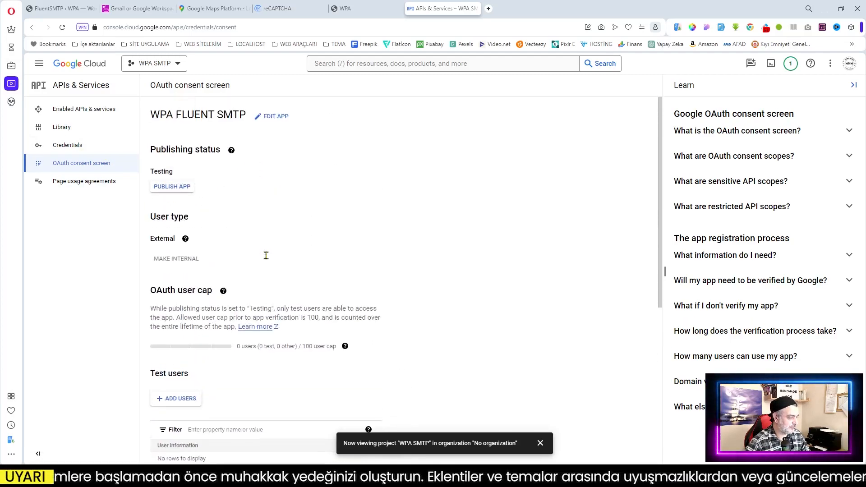
{"action": "left_click", "coordinate": [171, 193]}
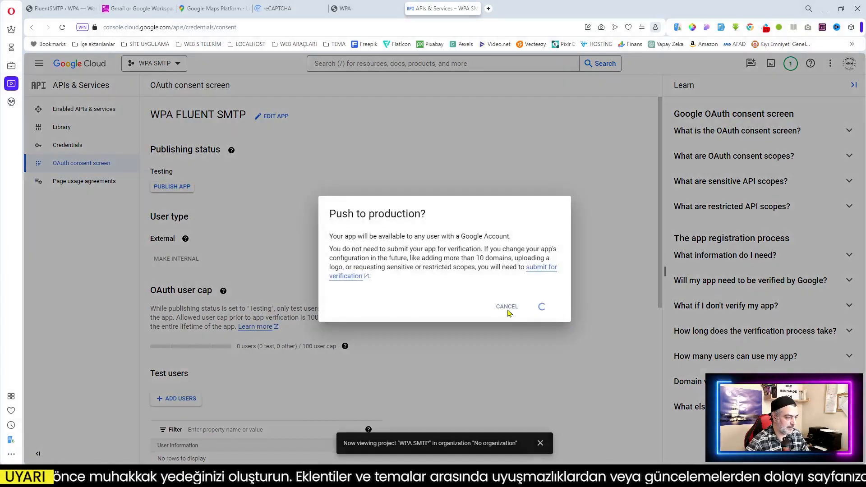
{"action": "left_click", "coordinate": [509, 313]}
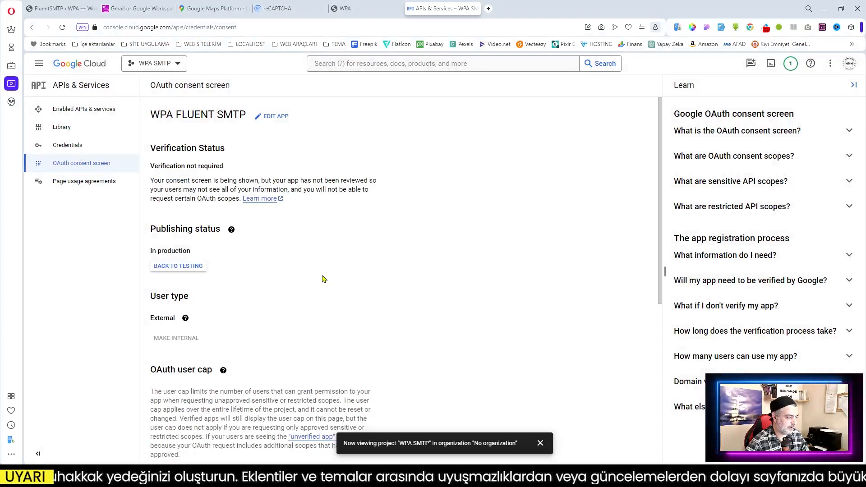
Step: Start a new OAuth client ID of type Web application and name it WPA SMTP
{"action": "left_click", "coordinate": [67, 146]}
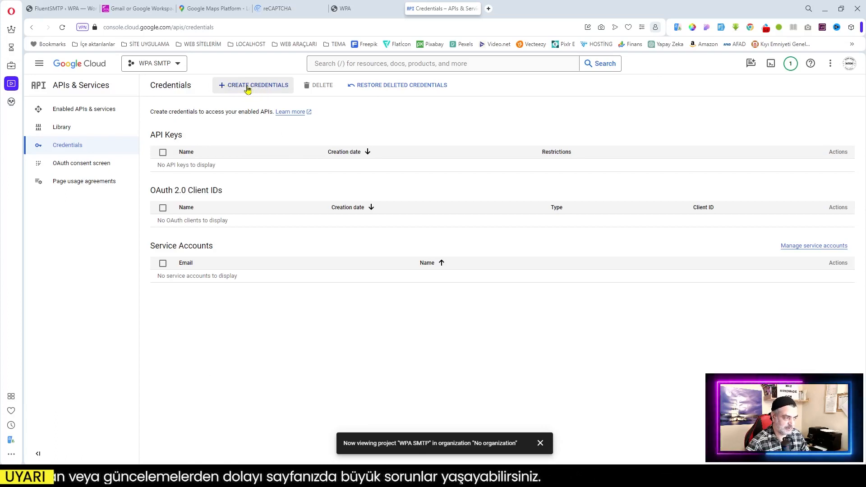
{"action": "left_click", "coordinate": [248, 89]}
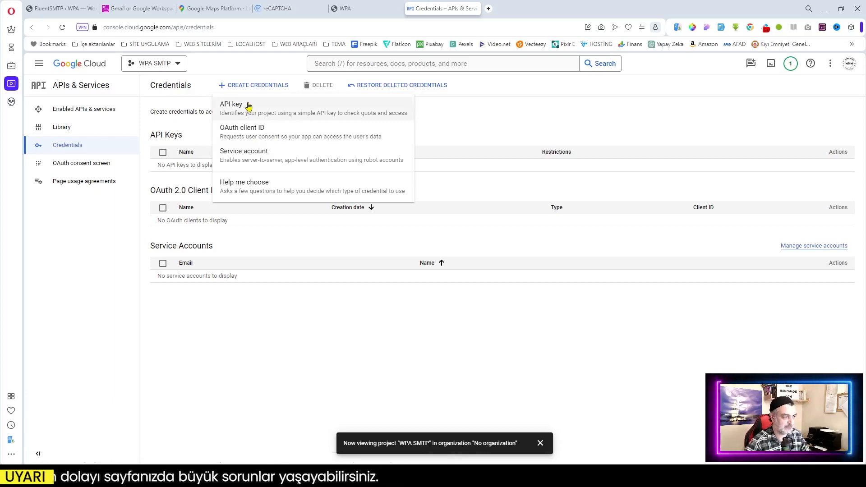
{"action": "left_click", "coordinate": [251, 133]}
{"action": "left_click", "coordinate": [239, 153]}
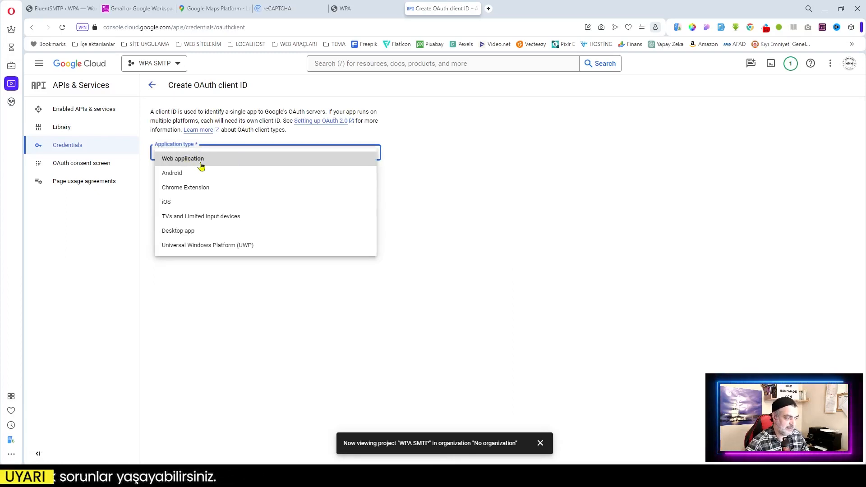
{"action": "left_click", "coordinate": [191, 162]}
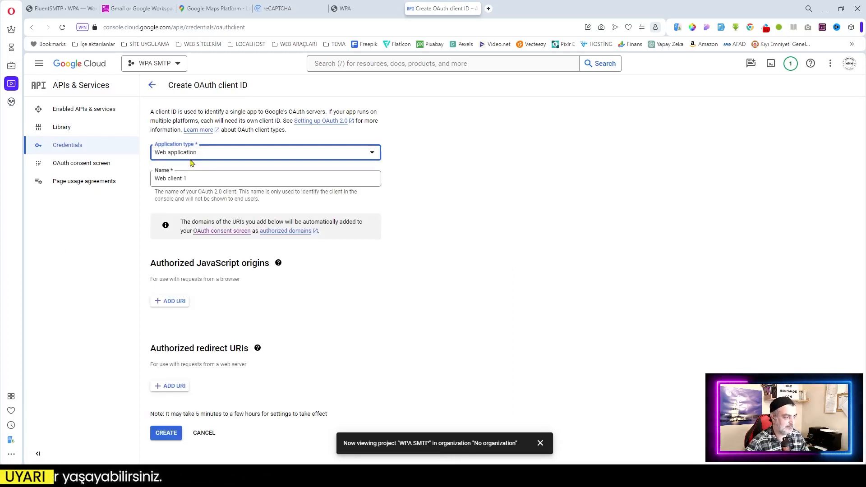
{"action": "left_click_drag", "start_coordinate": [194, 181], "coordinate": [131, 181]}
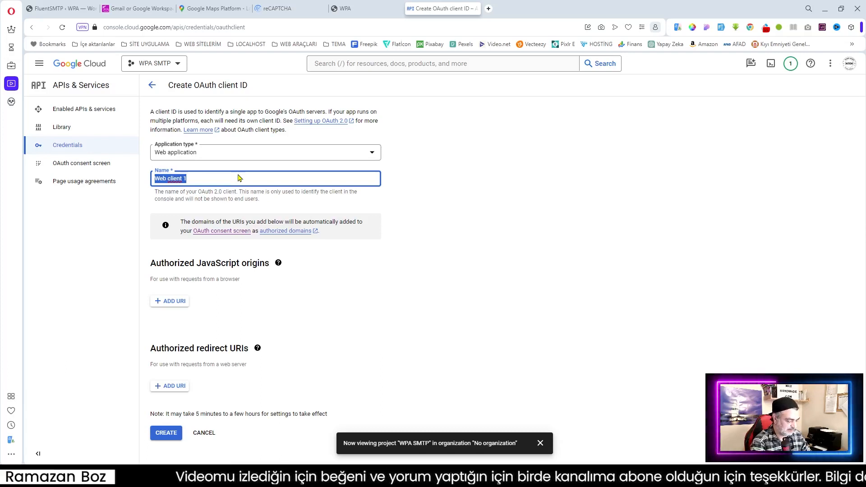
{"action": "type", "text": "WPA "}
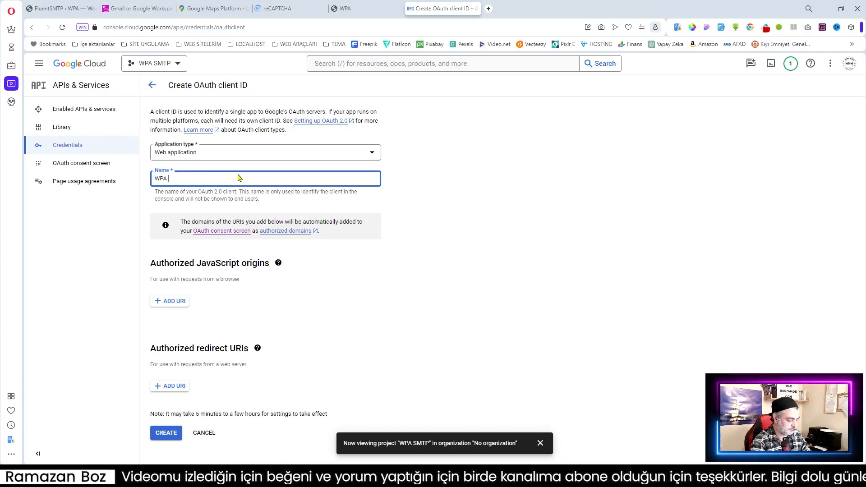
{"action": "type", "text": "SMTP"}
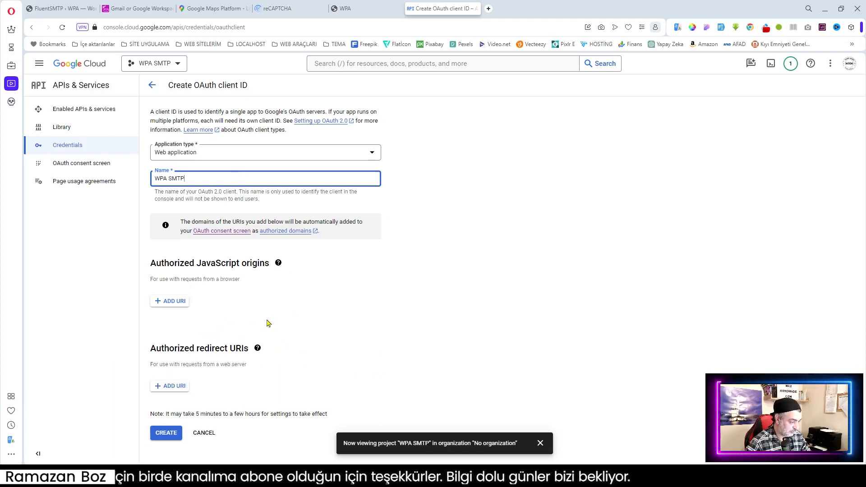
{"action": "left_click", "coordinate": [171, 3]}
{"action": "scroll", "coordinate": [566, 289], "scroll_direction": "down", "scroll_amount": 8}
{"action": "scroll", "coordinate": [567, 289], "scroll_direction": "down", "scroll_amount": 4}
{"action": "scroll", "coordinate": [567, 289], "scroll_direction": "down", "scroll_amount": 5}
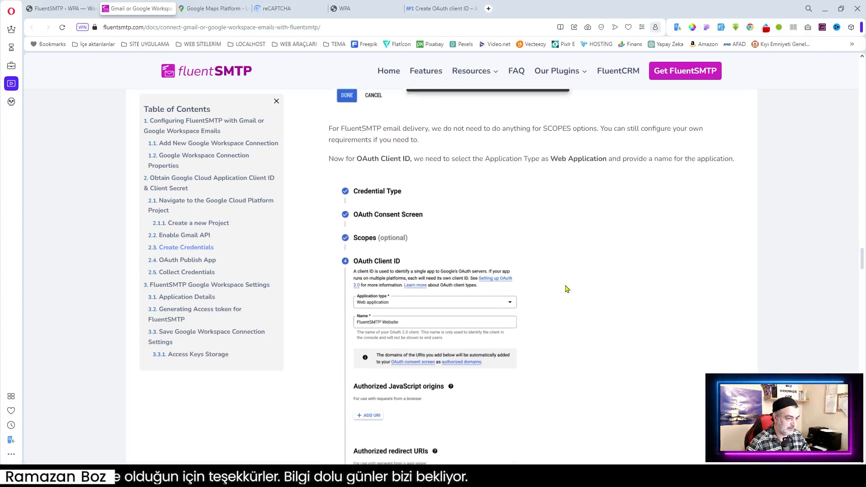
{"action": "scroll", "coordinate": [567, 288], "scroll_direction": "down", "scroll_amount": 1}
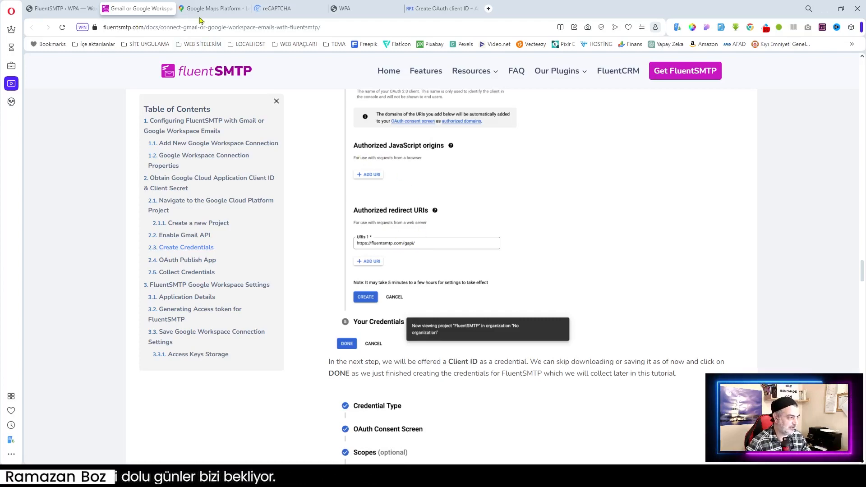
{"action": "left_click", "coordinate": [53, 8]}
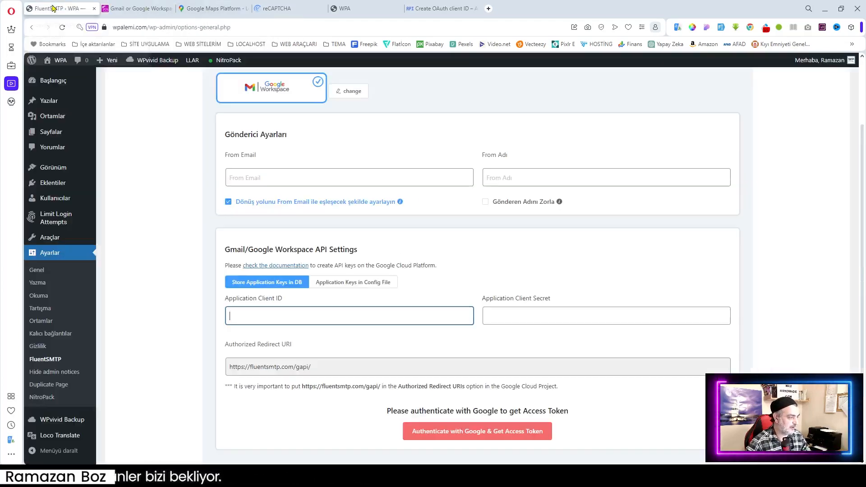
{"action": "scroll", "coordinate": [474, 280], "scroll_direction": "down", "scroll_amount": 2}
{"action": "left_click_drag", "start_coordinate": [316, 277], "coordinate": [227, 277]}
{"action": "left_click", "coordinate": [272, 264]}
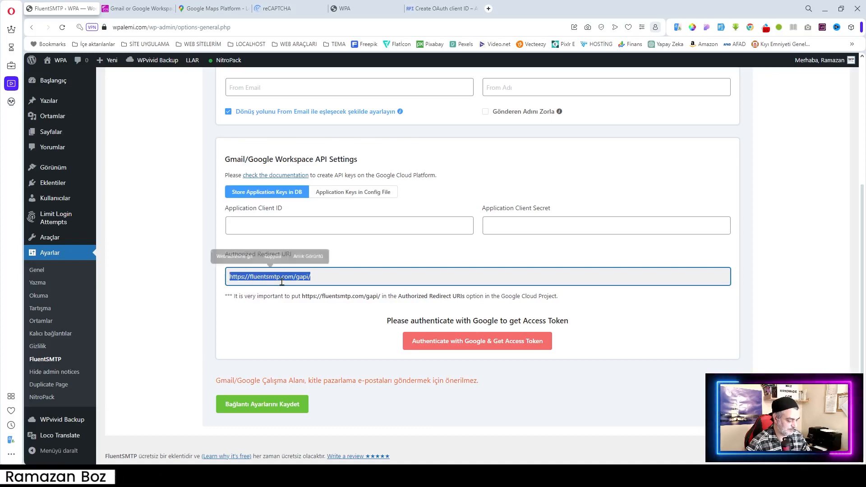
{"action": "left_click", "coordinate": [442, 8]}
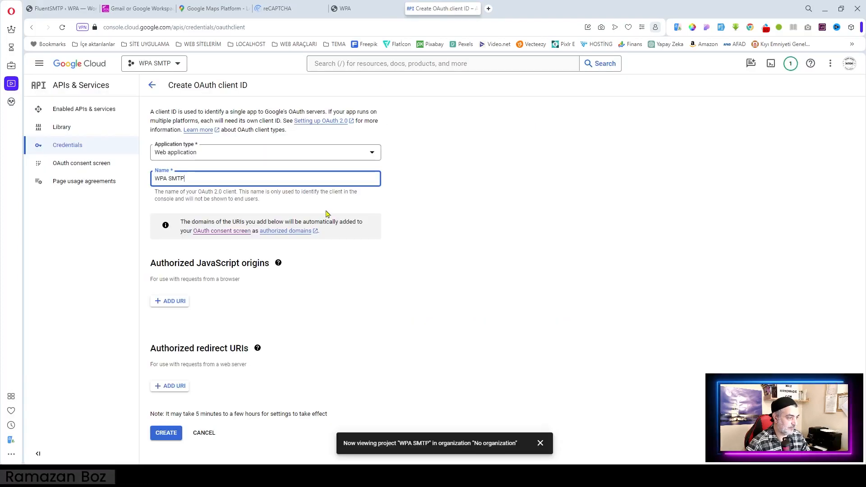
{"action": "left_click", "coordinate": [167, 387]}
{"action": "key", "text": "ctrl+v"}
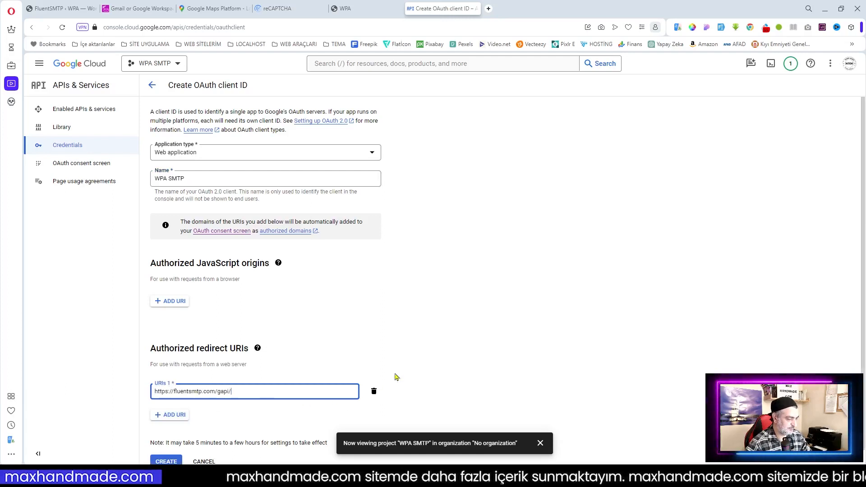
{"action": "scroll", "coordinate": [254, 372], "scroll_direction": "down", "scroll_amount": 1}
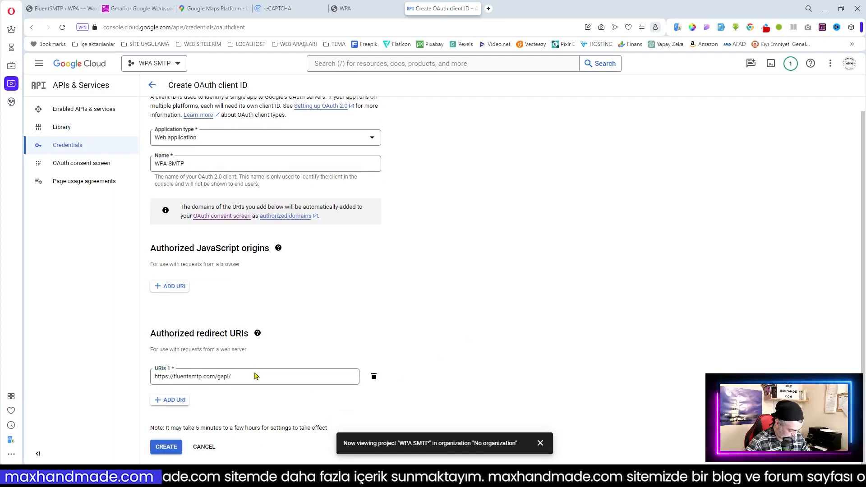
{"action": "left_click", "coordinate": [166, 447]}
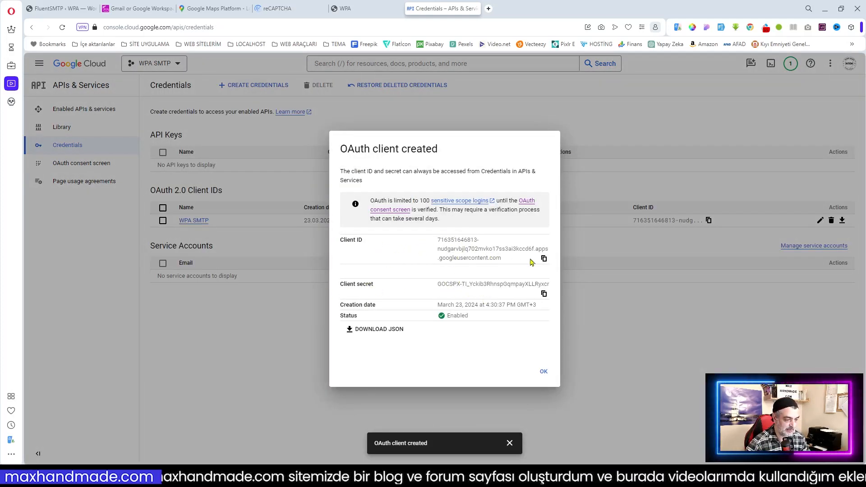
Step: Put the new client ID into FluentSMTP's Application Client ID field and copy the client secret
{"action": "left_click", "coordinate": [544, 260]}
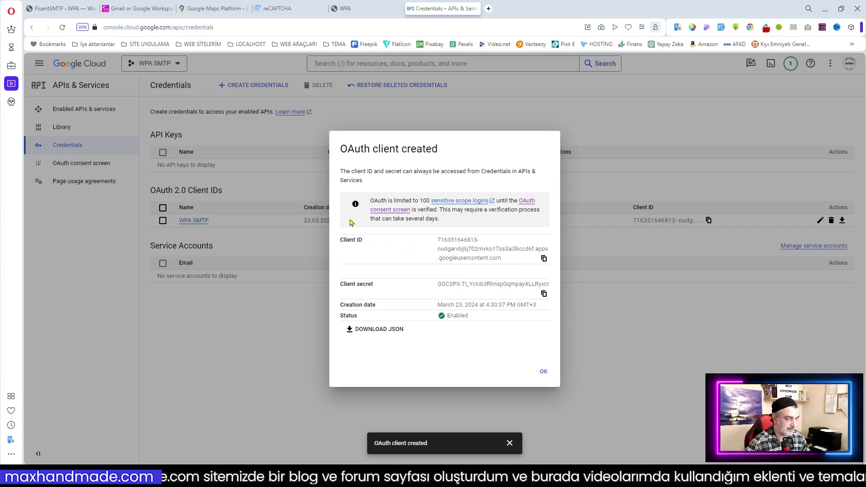
{"action": "left_click", "coordinate": [61, 8]}
{"action": "scroll", "coordinate": [298, 227], "scroll_direction": "up", "scroll_amount": 2}
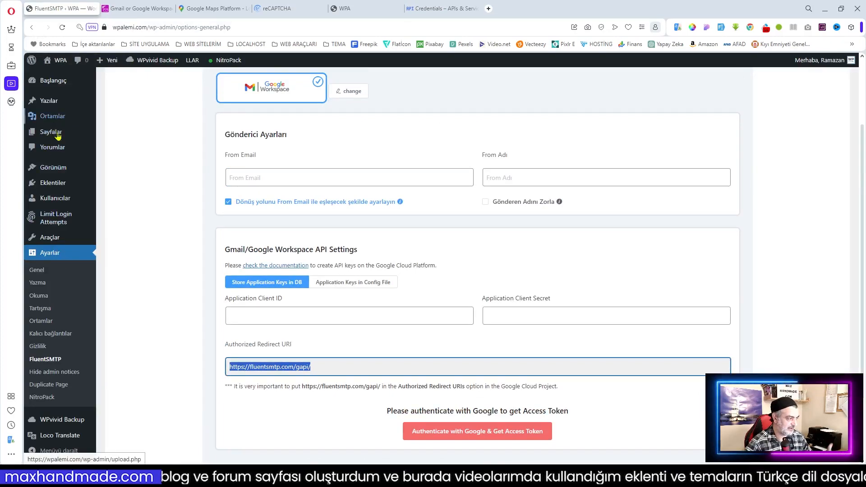
{"action": "left_click", "coordinate": [253, 316]}
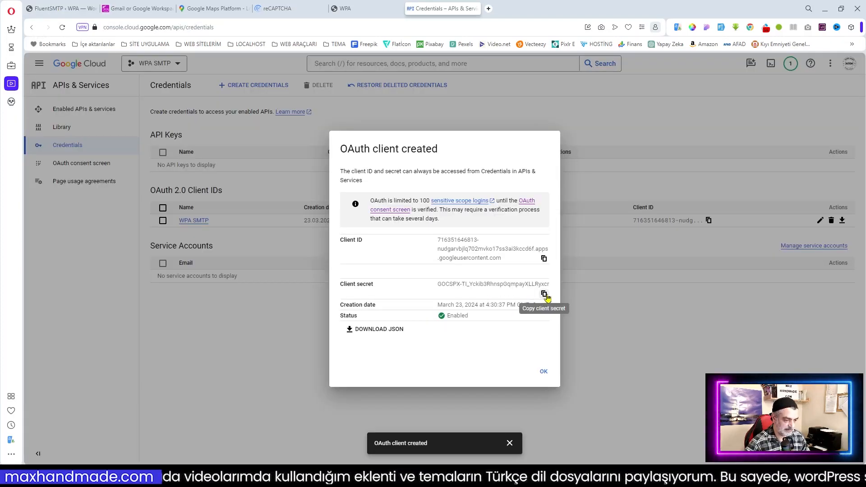
{"action": "left_click", "coordinate": [545, 295]}
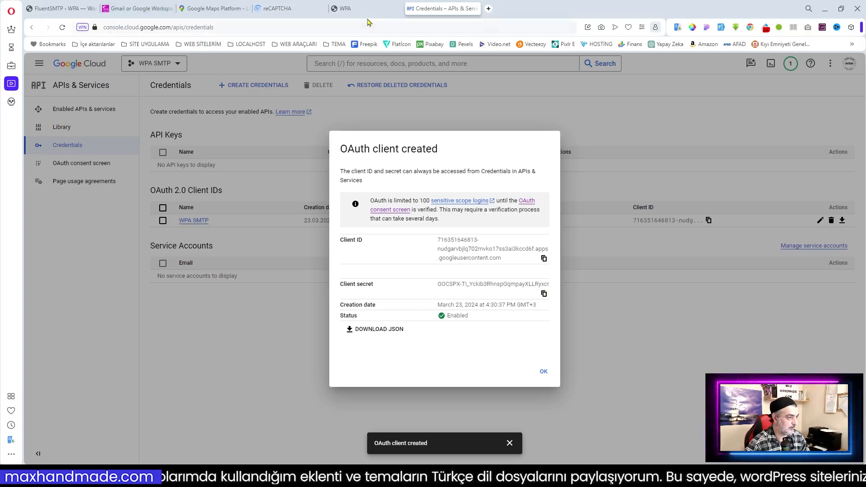
{"action": "left_click", "coordinate": [58, 9]}
Step: Paste the client secret, enter the From Email address, and set the sender name to WPA
{"action": "left_click", "coordinate": [521, 315]}
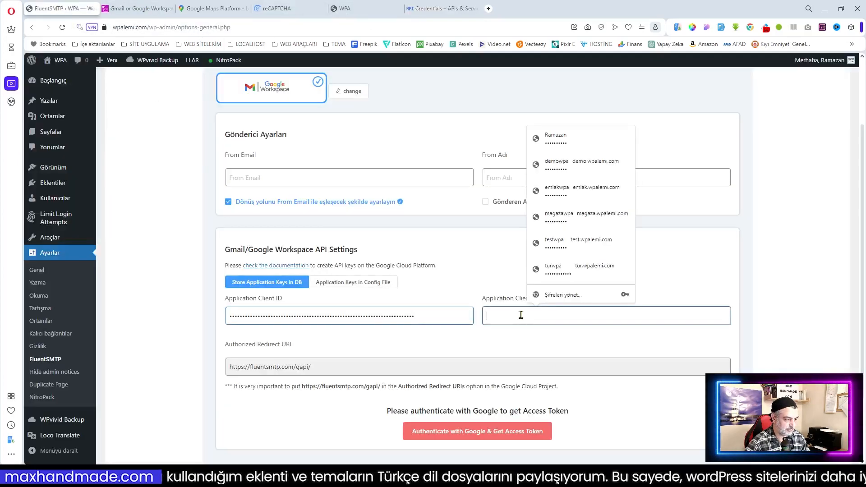
{"action": "key", "text": "ctrl+v"}
{"action": "left_click", "coordinate": [260, 177]}
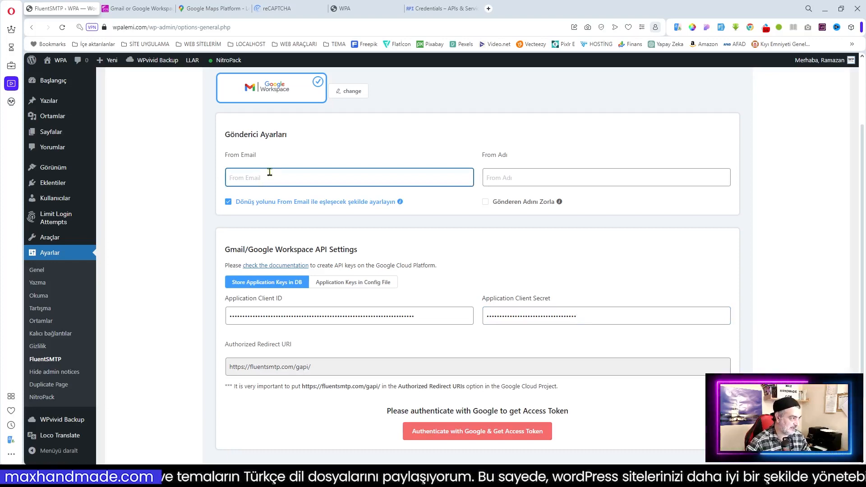
{"action": "left_click", "coordinate": [526, 180]}
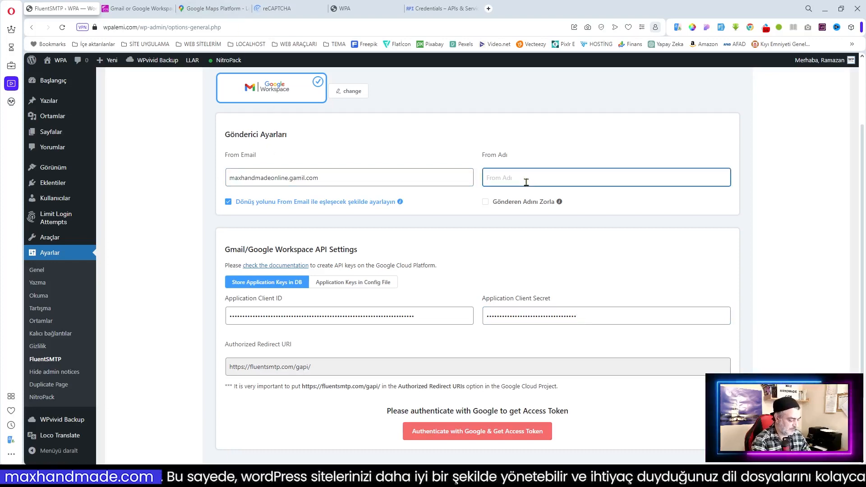
{"action": "type", "text": "WPA"}
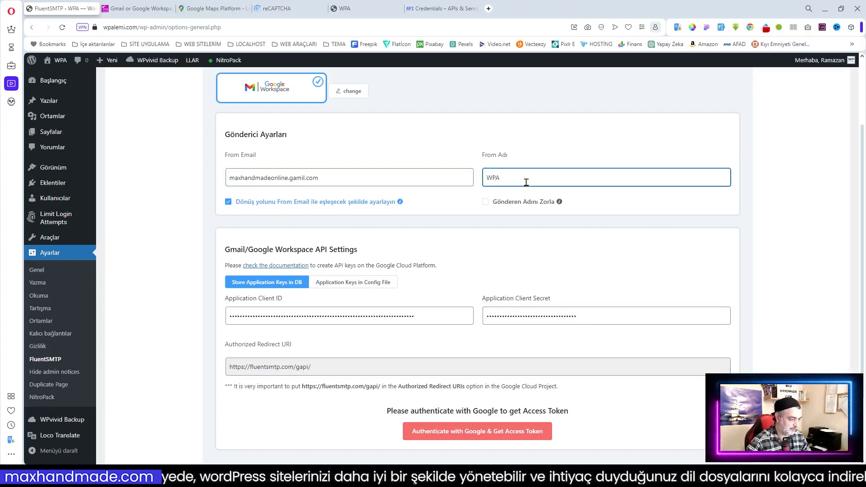
{"action": "scroll", "coordinate": [526, 182], "scroll_direction": "down", "scroll_amount": 2}
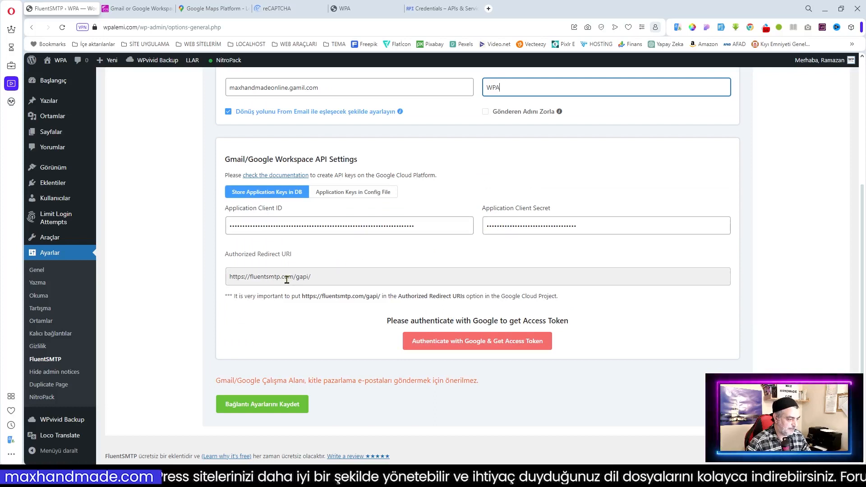
{"action": "left_click", "coordinate": [333, 277]}
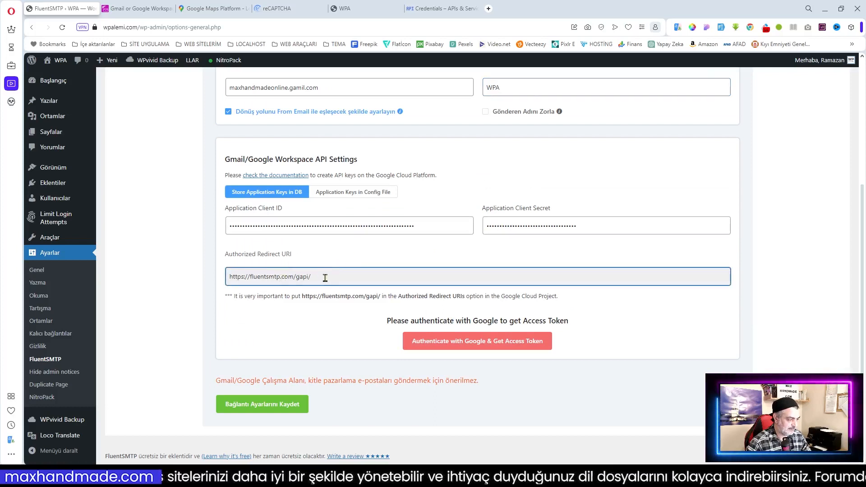
Step: Sign in with the Google account and let the unverified fluentsmtp.com app access Gmail
{"action": "left_click", "coordinate": [484, 346]}
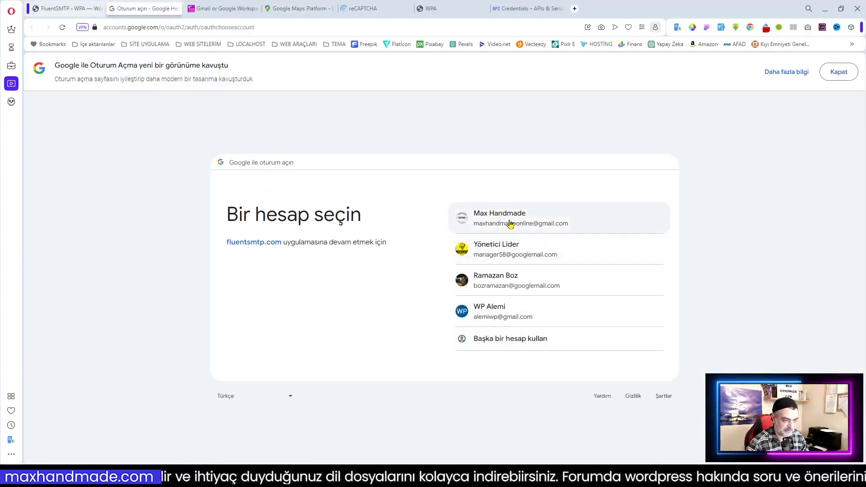
{"action": "left_click", "coordinate": [510, 223]}
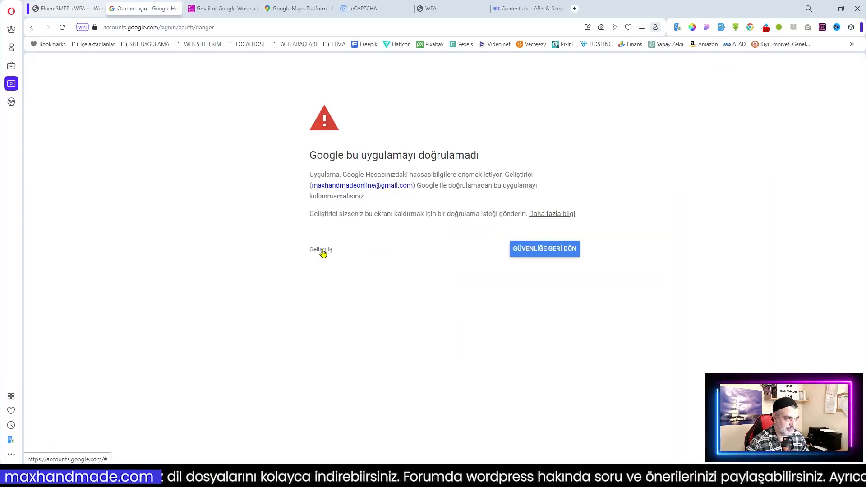
{"action": "left_click", "coordinate": [322, 253]}
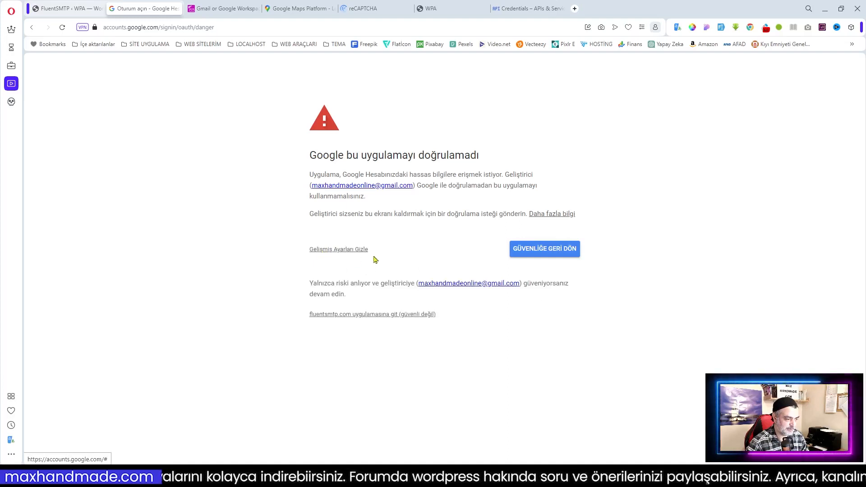
{"action": "left_click", "coordinate": [368, 315]}
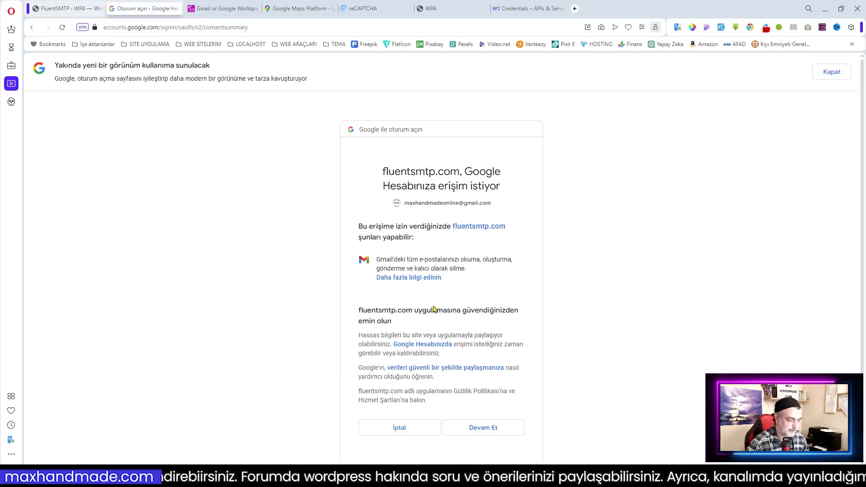
{"action": "left_click", "coordinate": [487, 431]}
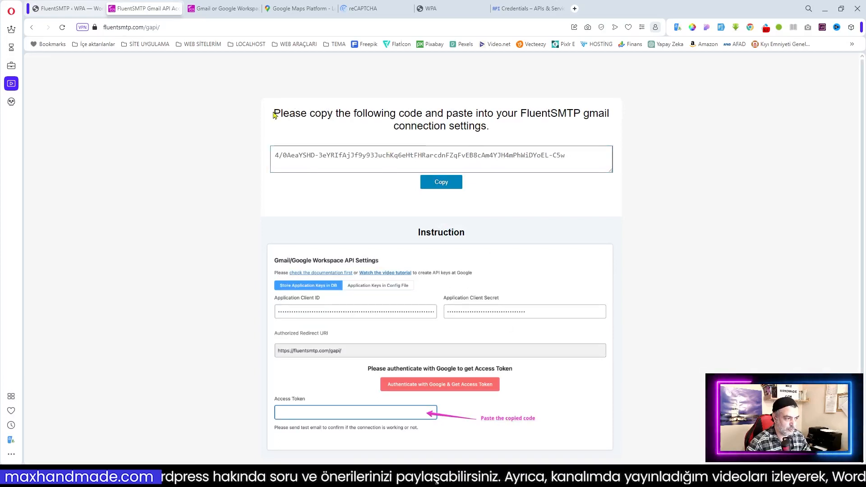
Step: Paste the authorization code into FluentSMTP's Access Token field and save the Gmail connection
{"action": "left_click", "coordinate": [447, 183]}
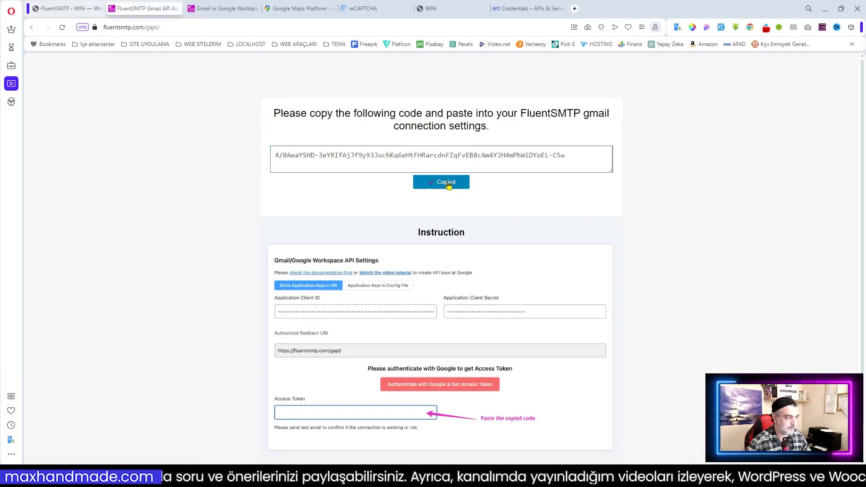
{"action": "left_click", "coordinate": [64, 10]}
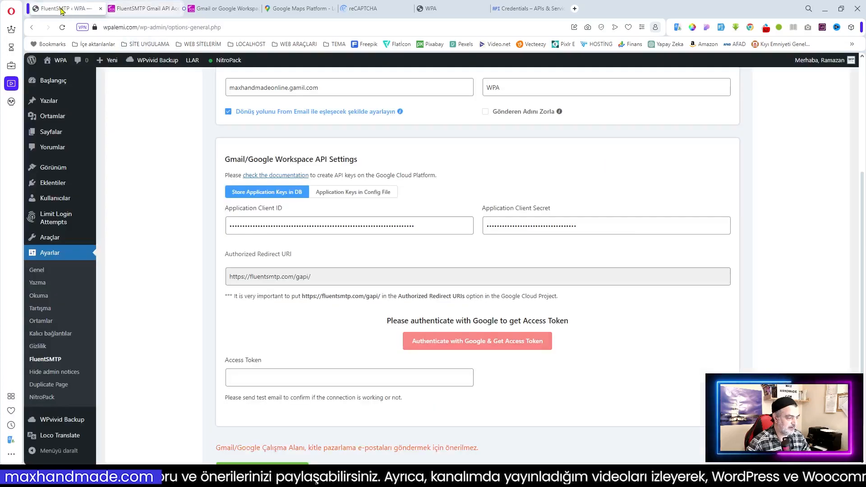
{"action": "left_click", "coordinate": [264, 379]}
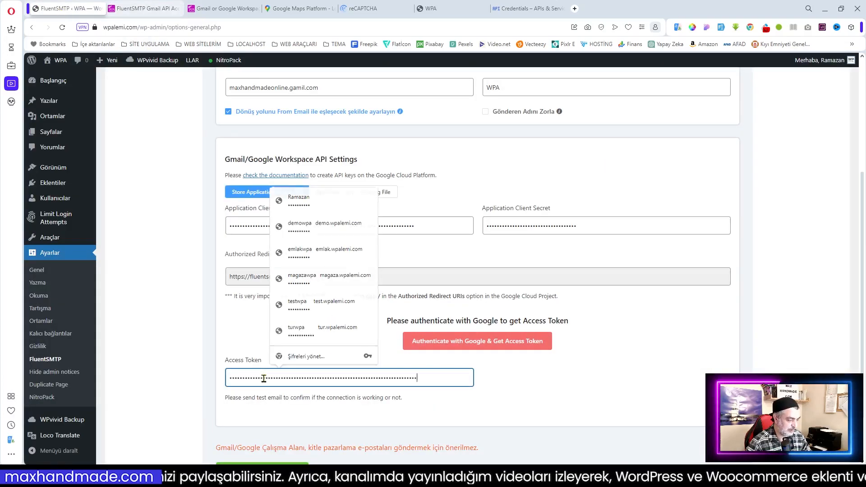
{"action": "key", "text": "ctrl+v"}
{"action": "scroll", "coordinate": [531, 392], "scroll_direction": "down", "scroll_amount": 2}
{"action": "left_click", "coordinate": [261, 383]}
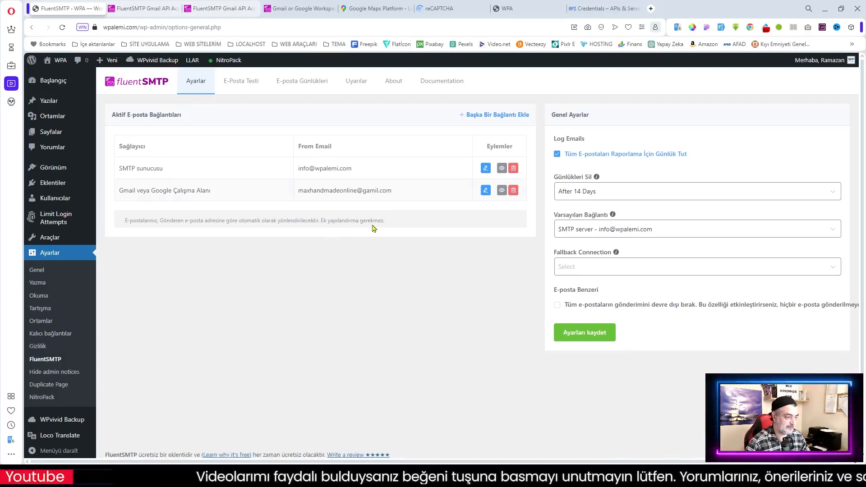
Step: Send a FluentSMTP test email from the Gmail address on the E-Posta Testi tab
{"action": "left_click", "coordinate": [239, 85]}
{"action": "left_click", "coordinate": [202, 144]}
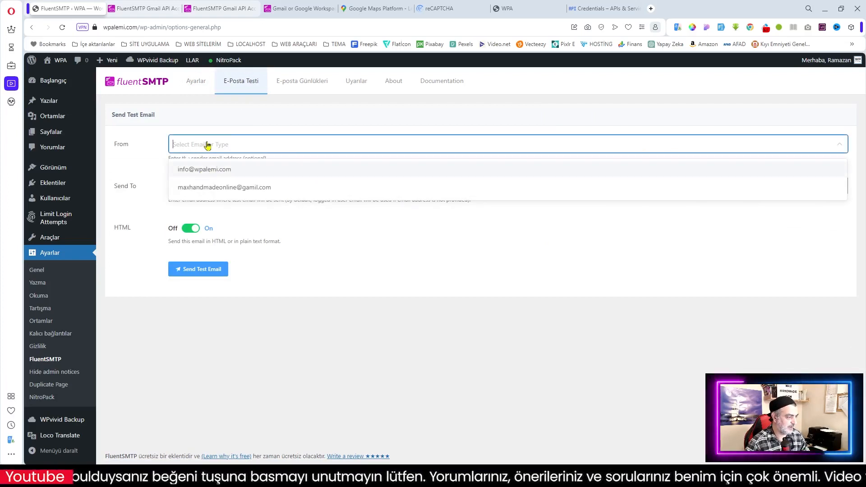
{"action": "left_click", "coordinate": [205, 188]}
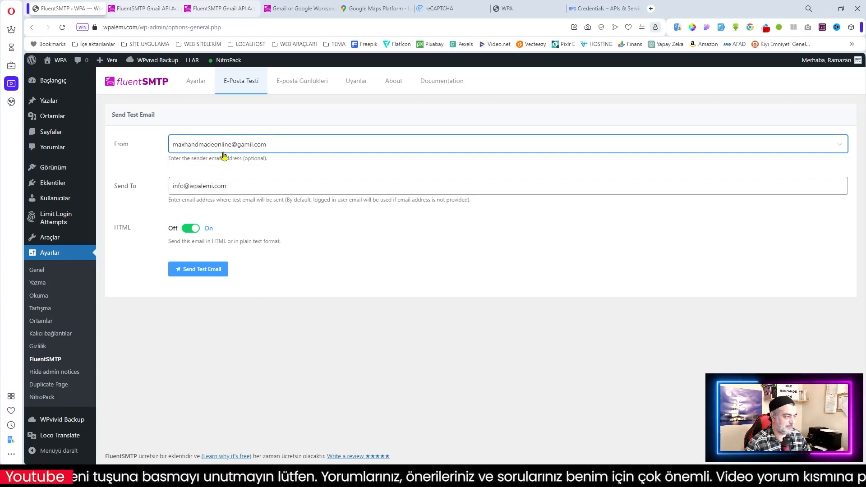
{"action": "left_click", "coordinate": [205, 271]}
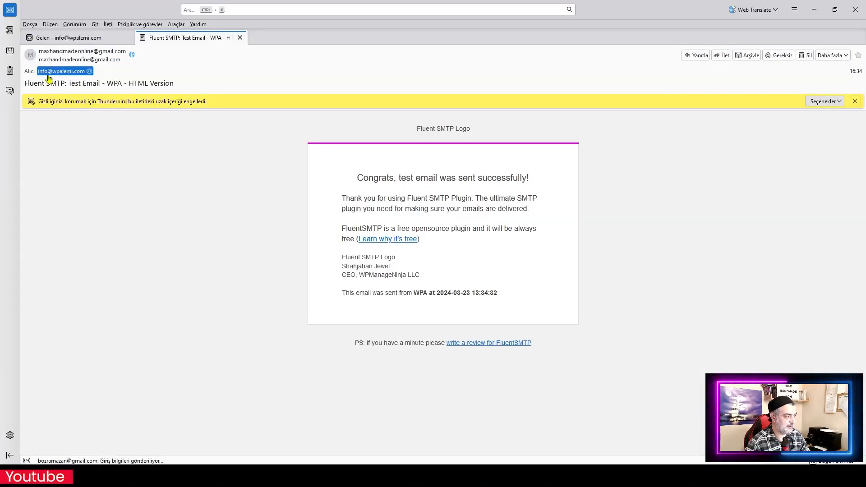
Step: Allow remote images in the Thunderbird test email, then minimize Thunderbird
{"action": "left_click", "coordinate": [825, 101]}
{"action": "left_click", "coordinate": [748, 119]}
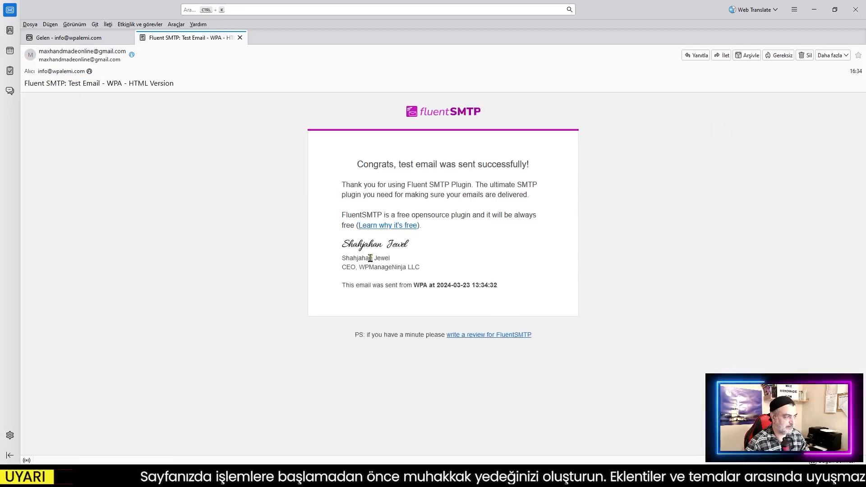
{"action": "left_click", "coordinate": [814, 7]}
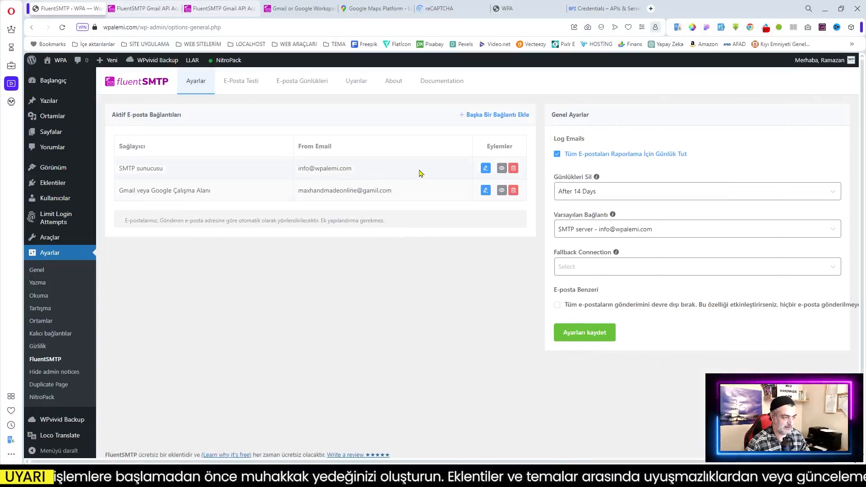
Step: Delete the SMTP server connection and select the administration e-mail in General Settings
{"action": "left_click", "coordinate": [513, 168]}
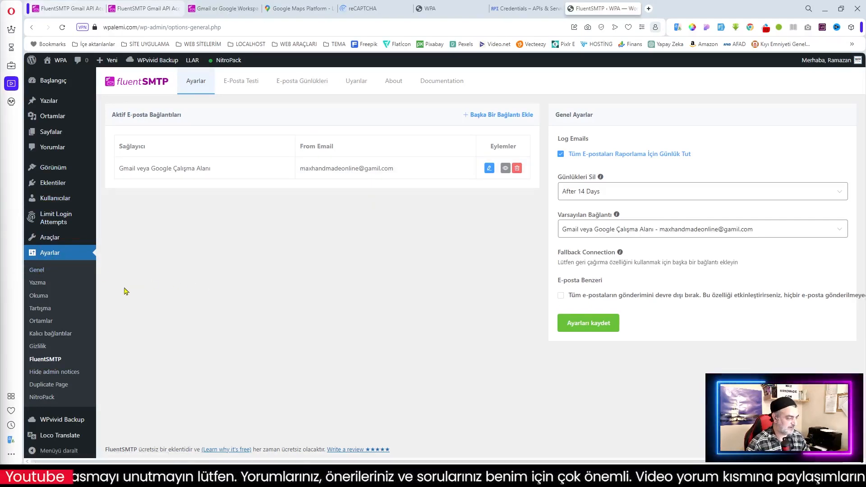
{"action": "left_click", "coordinate": [40, 272]}
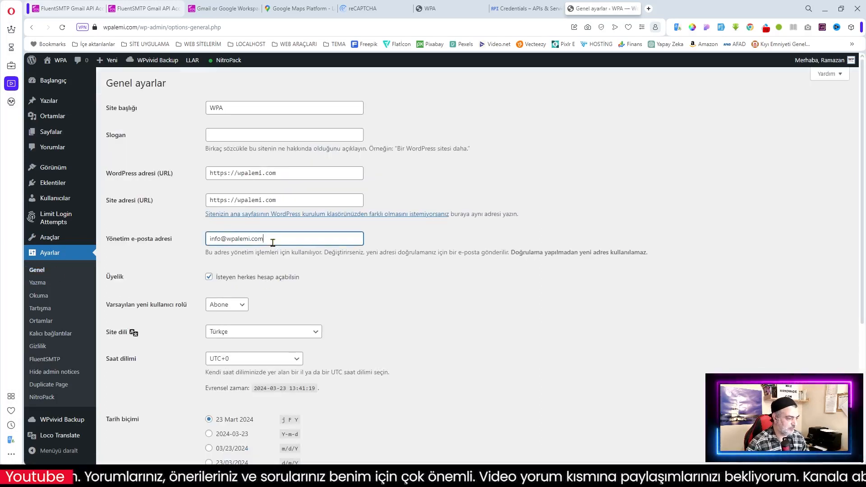
{"action": "left_click_drag", "start_coordinate": [271, 242], "coordinate": [176, 243]}
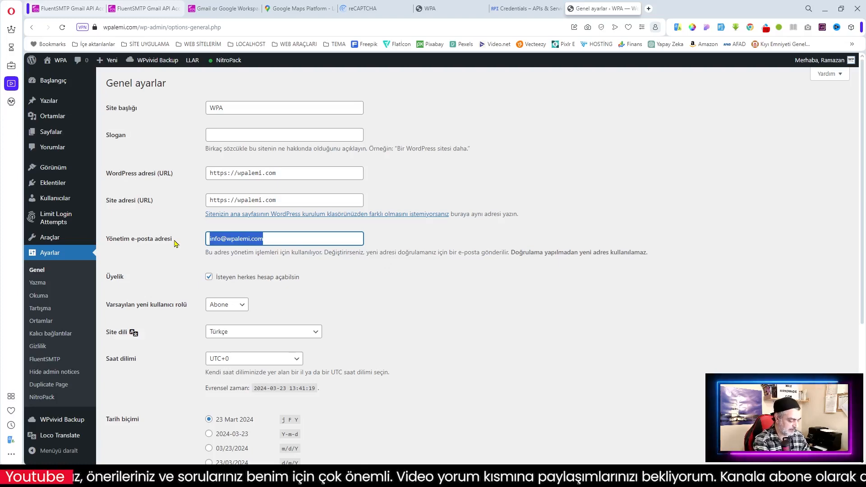
Step: Replace the administration e-mail with the Gmail address and save General Settings
{"action": "key", "text": "ctrl+v"}
{"action": "scroll", "coordinate": [394, 397], "scroll_direction": "down", "scroll_amount": 5}
{"action": "left_click", "coordinate": [142, 422]}
{"action": "scroll", "coordinate": [520, 410], "scroll_direction": "up", "scroll_amount": 3}
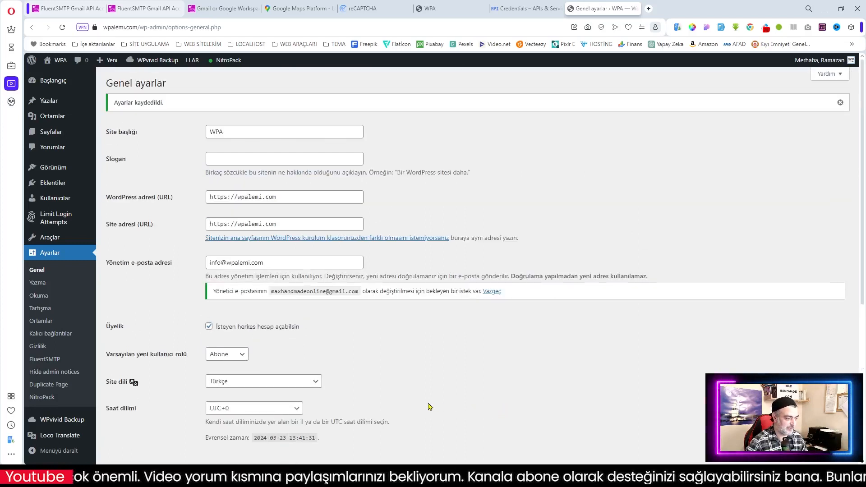
Step: Confirm the new administration e-mail through the emailed link and check the updated field
{"action": "mouse_move", "coordinate": [76, 99]}
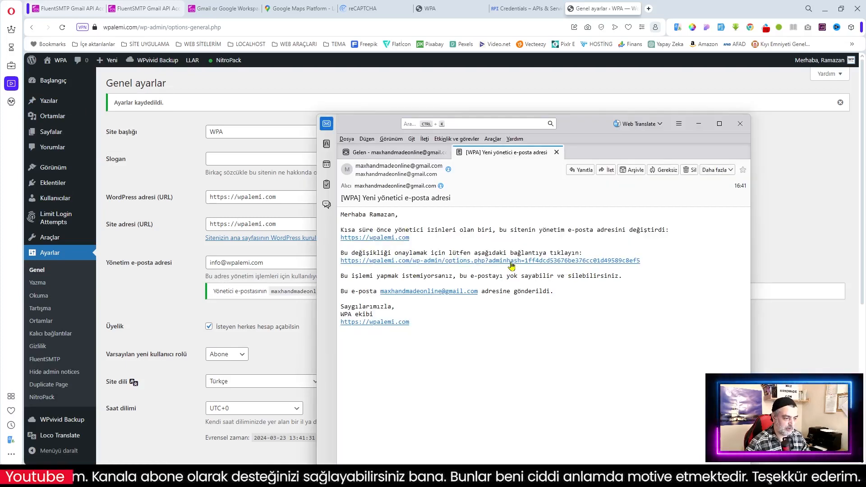
{"action": "left_click", "coordinate": [512, 265]}
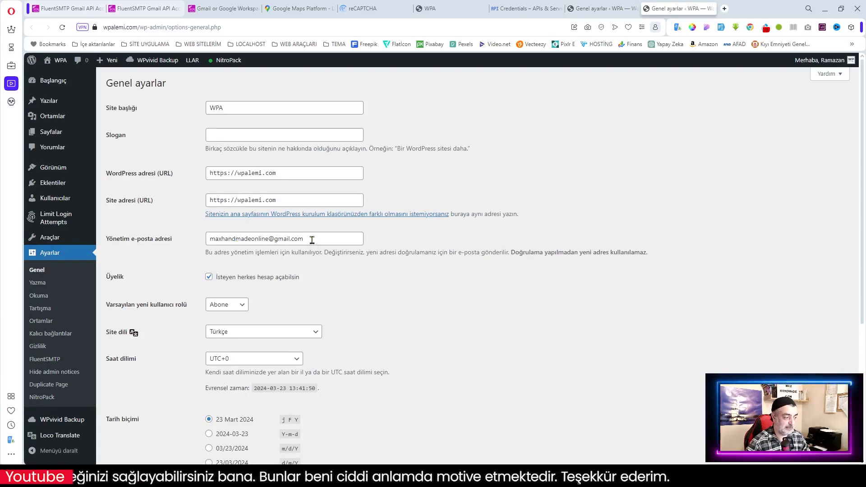
{"action": "left_click", "coordinate": [312, 240]}
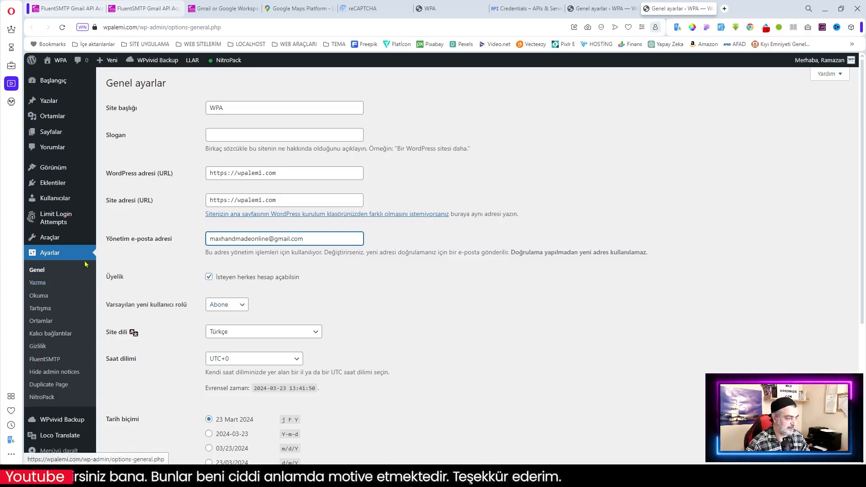
{"action": "left_click", "coordinate": [49, 360]}
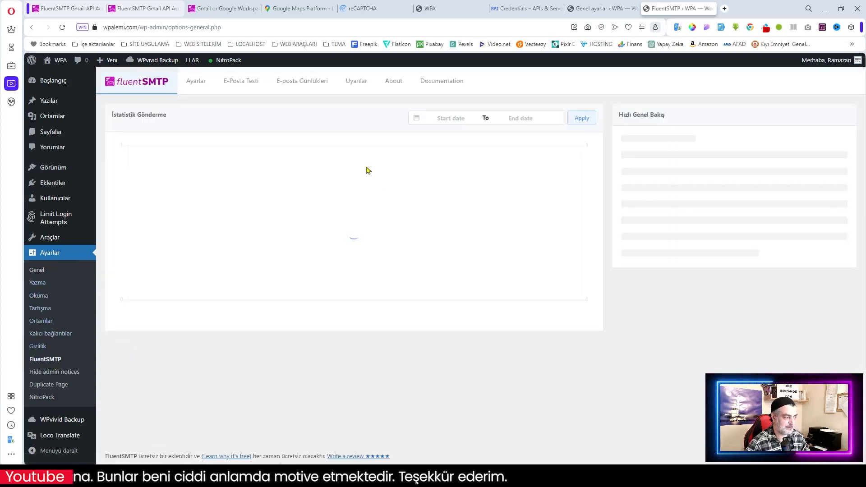
Step: Review the Gmail connection on FluentSMTP's Ayarlar tab
{"action": "left_click", "coordinate": [195, 83]}
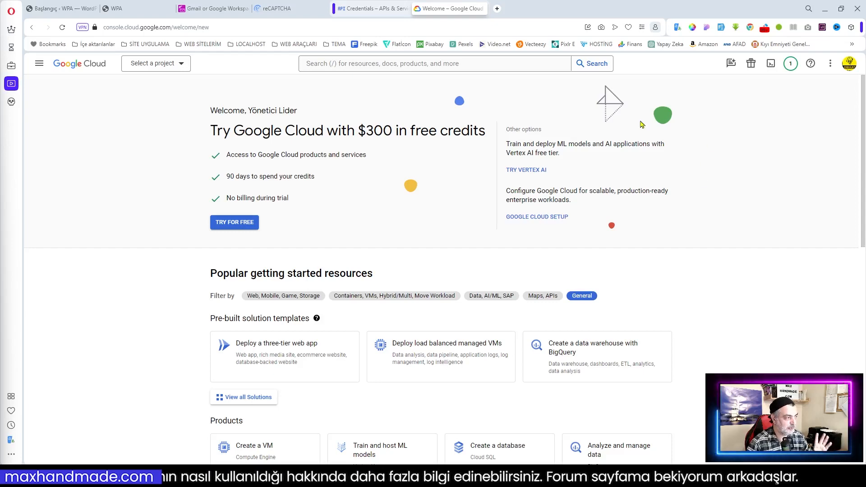
Step: Go to Google Maps Platform's Overview from the console navigation menu
{"action": "left_click", "coordinate": [143, 27]}
{"action": "left_click", "coordinate": [40, 64]}
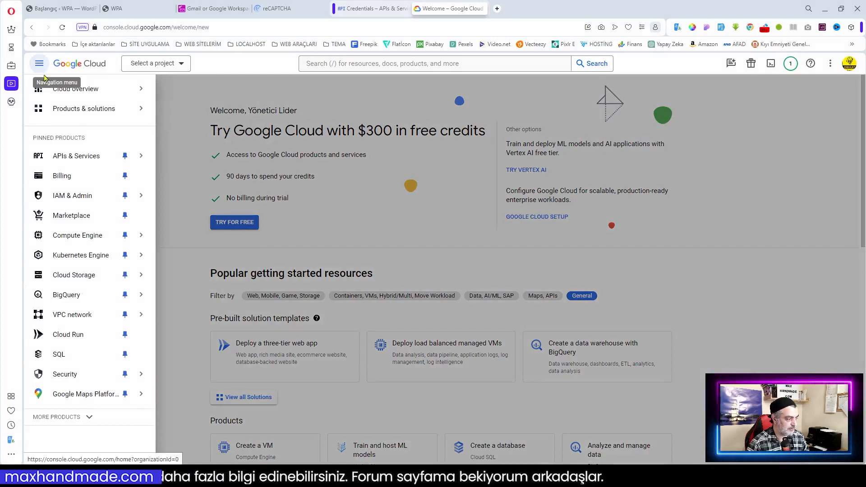
{"action": "mouse_move", "coordinate": [110, 401]}
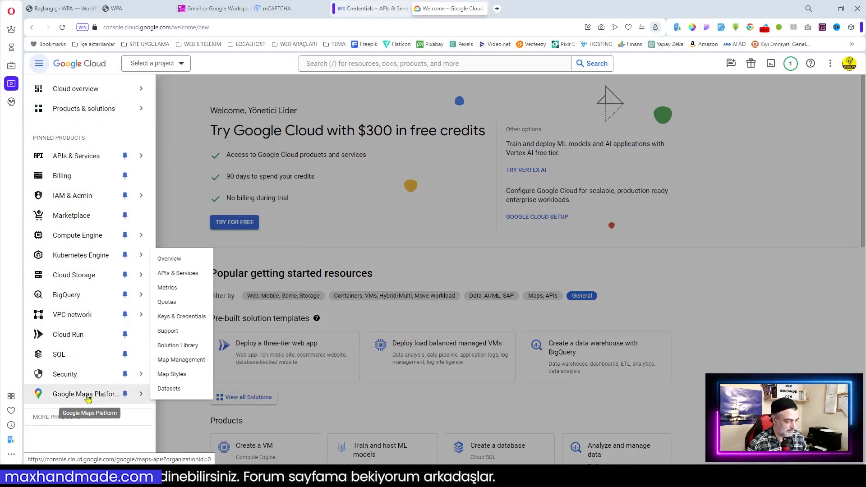
{"action": "left_click", "coordinate": [84, 395]}
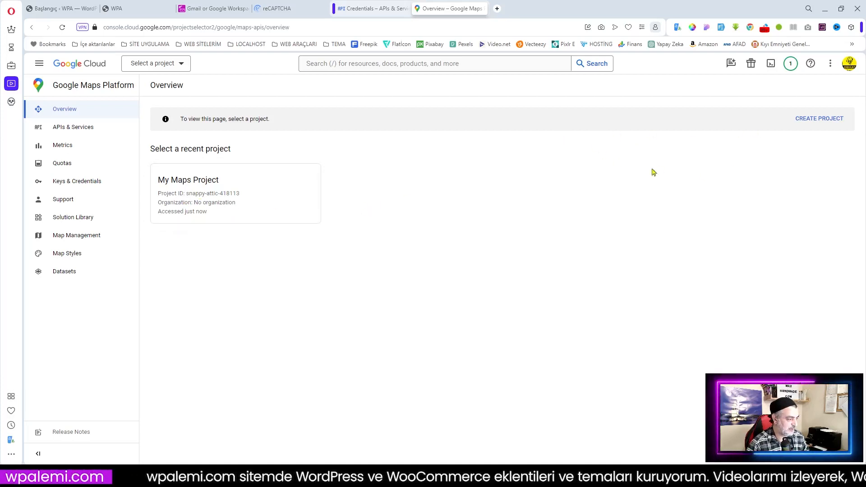
Step: Create a new Google Cloud project named 'WPA MAP'
{"action": "left_click", "coordinate": [819, 119]}
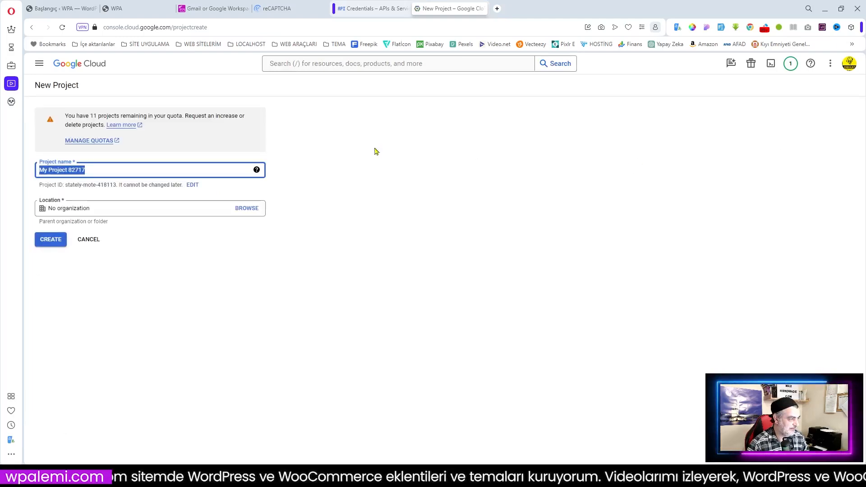
{"action": "type", "text": "WPA MAP"}
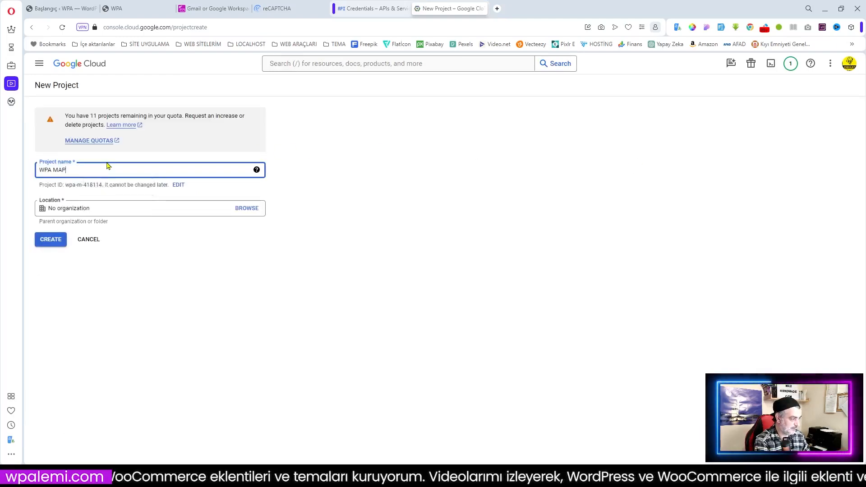
{"action": "left_click", "coordinate": [55, 241]}
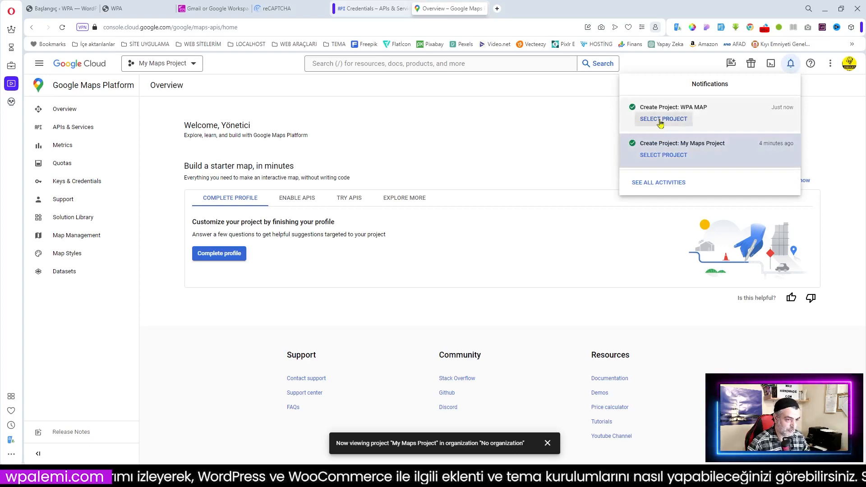
Step: Switch to the WPA MAP project and go to Maps Keys & Credentials
{"action": "left_click", "coordinate": [662, 120]}
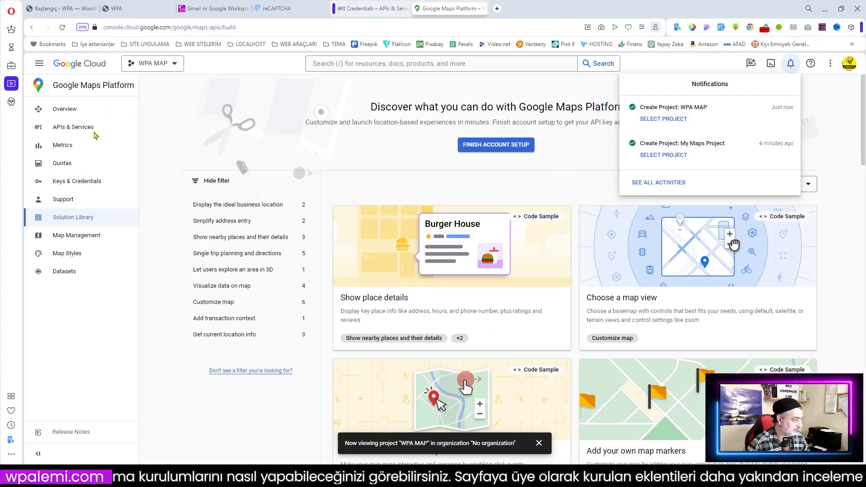
{"action": "left_click", "coordinate": [80, 184]}
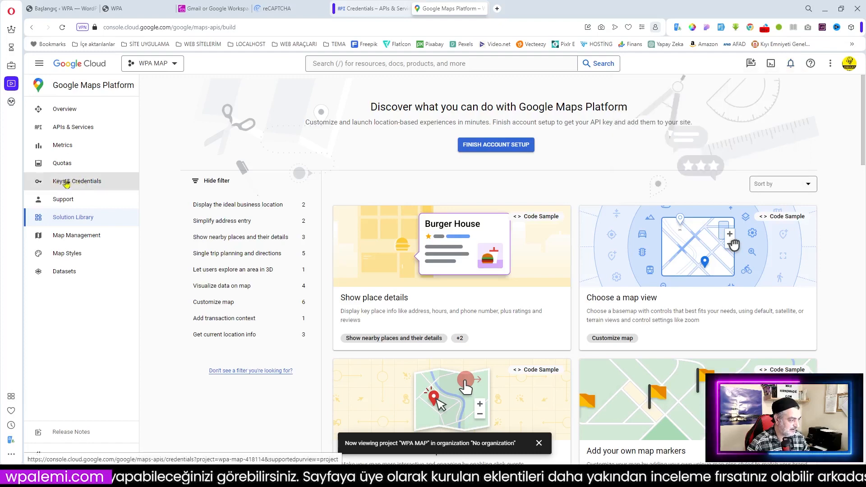
{"action": "left_click", "coordinate": [68, 183]}
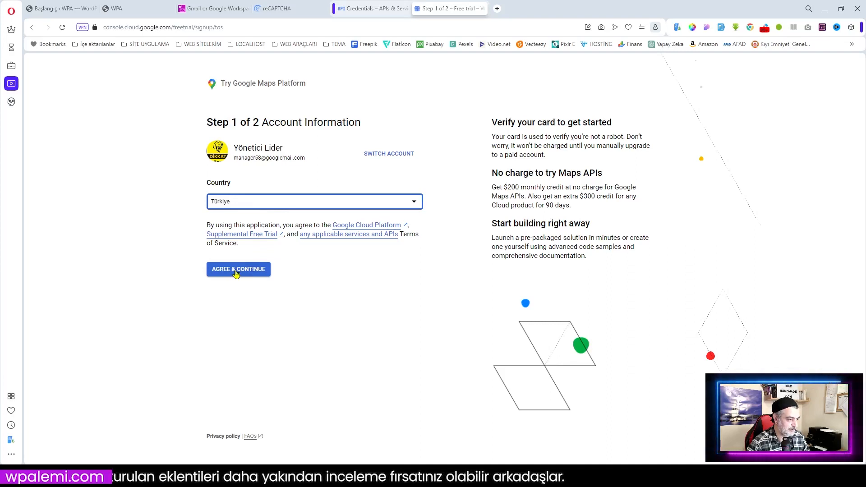
Step: Accept the trial terms, translate the payment step's intro into Turkish, and review the payment section
{"action": "left_click", "coordinate": [236, 271]}
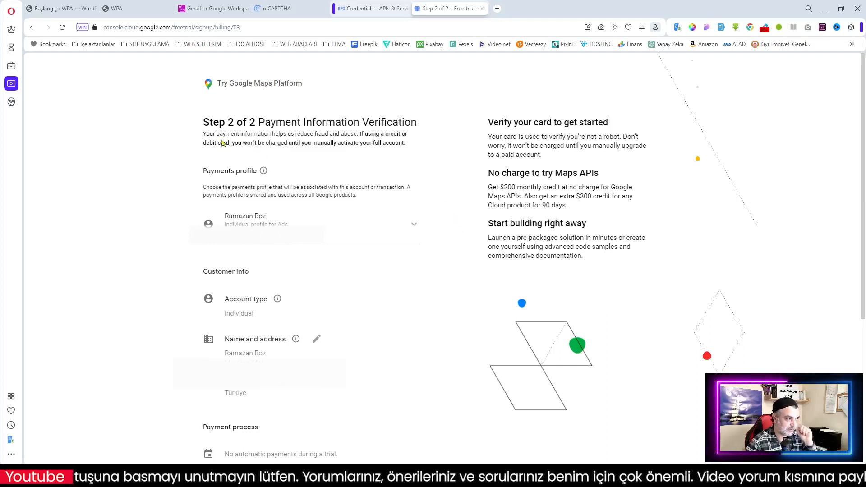
{"action": "left_click_drag", "start_coordinate": [205, 135], "coordinate": [423, 152]}
{"action": "right_click", "coordinate": [373, 141]}
{"action": "left_click", "coordinate": [397, 217]}
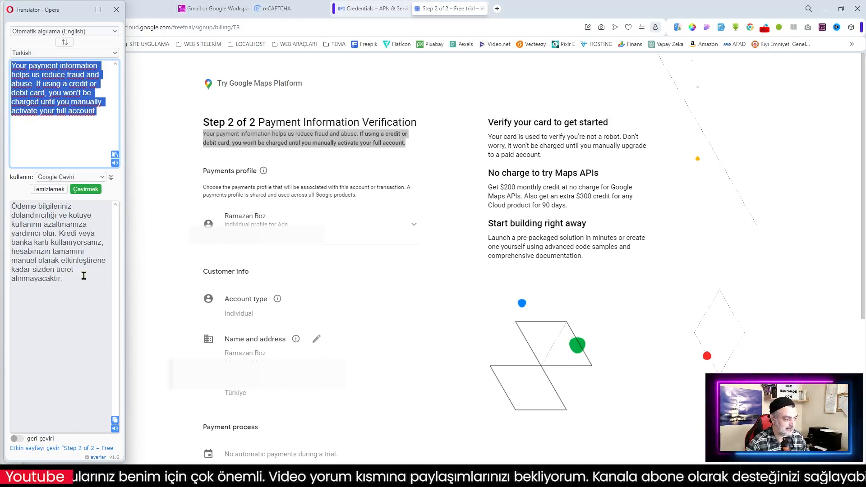
{"action": "left_click", "coordinate": [280, 142]}
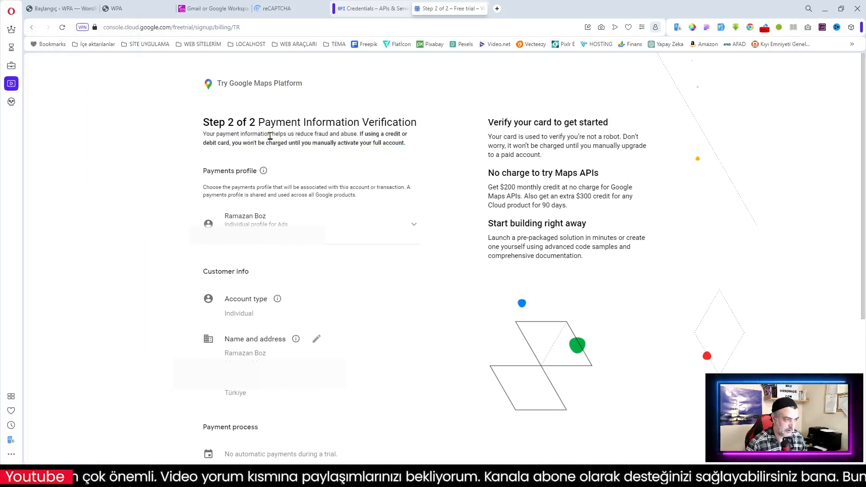
{"action": "scroll", "coordinate": [447, 257], "scroll_direction": "down", "scroll_amount": 5}
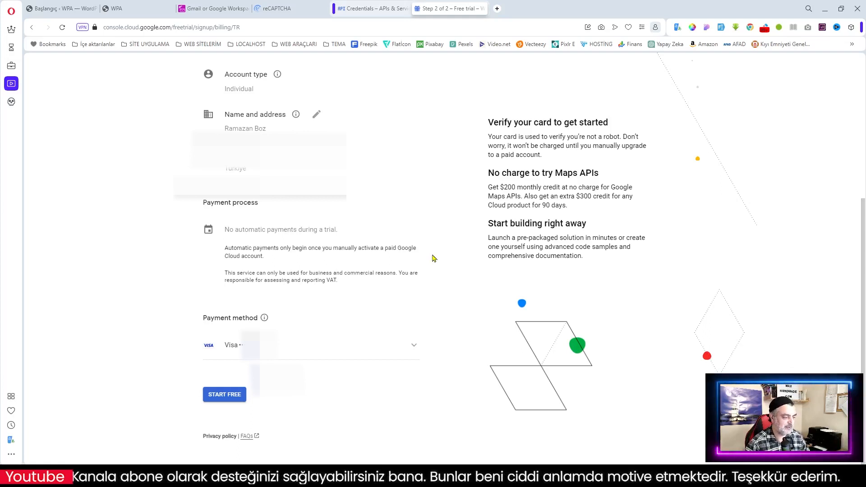
Step: Start the free trial and answer experience None, industry Education, company size and mapping criticality
{"action": "left_click", "coordinate": [224, 396]}
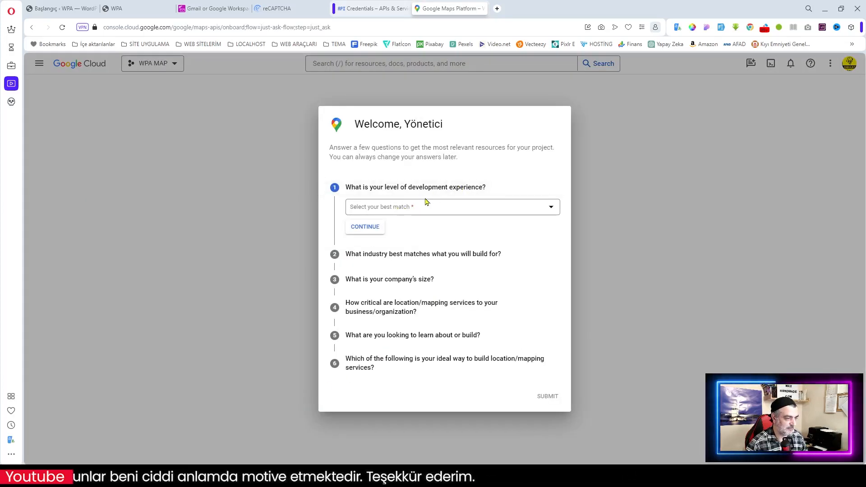
{"action": "left_click", "coordinate": [395, 209]}
{"action": "left_click", "coordinate": [385, 271]}
{"action": "left_click", "coordinate": [378, 236]}
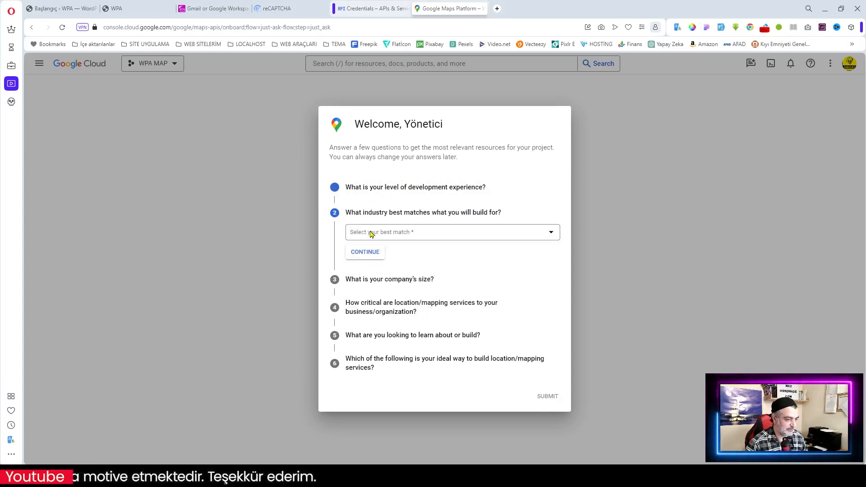
{"action": "left_click", "coordinate": [387, 234]}
{"action": "left_click", "coordinate": [458, 267]}
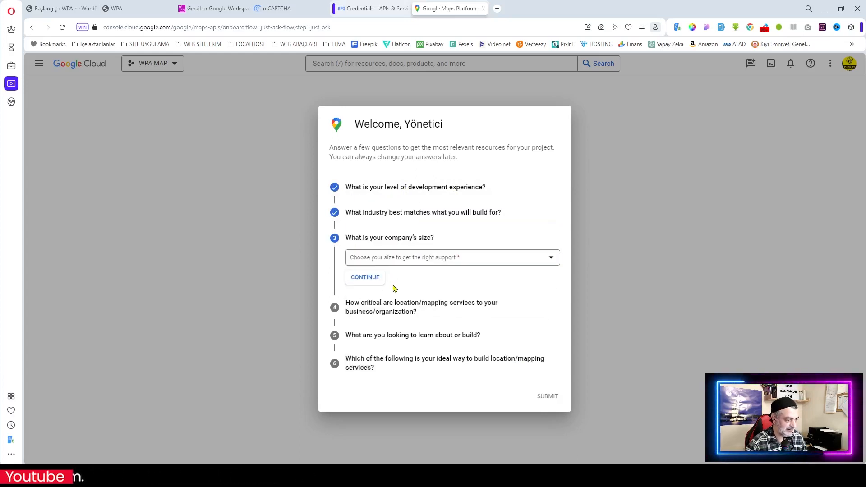
{"action": "left_click", "coordinate": [393, 263]}
{"action": "left_click", "coordinate": [381, 331]}
Step: Pick the first learning goal, no-code/low code tools, and Web platform, then submit the questionnaire
{"action": "left_click", "coordinate": [389, 312]}
{"action": "scroll", "coordinate": [429, 343], "scroll_direction": "down", "scroll_amount": 1}
{"action": "scroll", "coordinate": [427, 361], "scroll_direction": "up", "scroll_amount": 1}
{"action": "left_click", "coordinate": [415, 319]}
{"action": "left_click", "coordinate": [539, 434]}
{"action": "left_click", "coordinate": [376, 334]}
{"action": "left_click", "coordinate": [391, 343]}
{"action": "left_click", "coordinate": [402, 377]}
{"action": "left_click", "coordinate": [402, 361]}
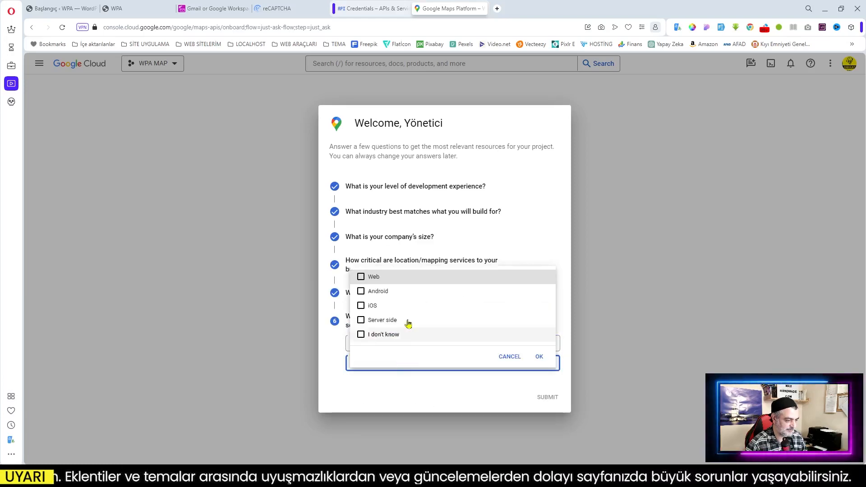
{"action": "left_click", "coordinate": [544, 357]}
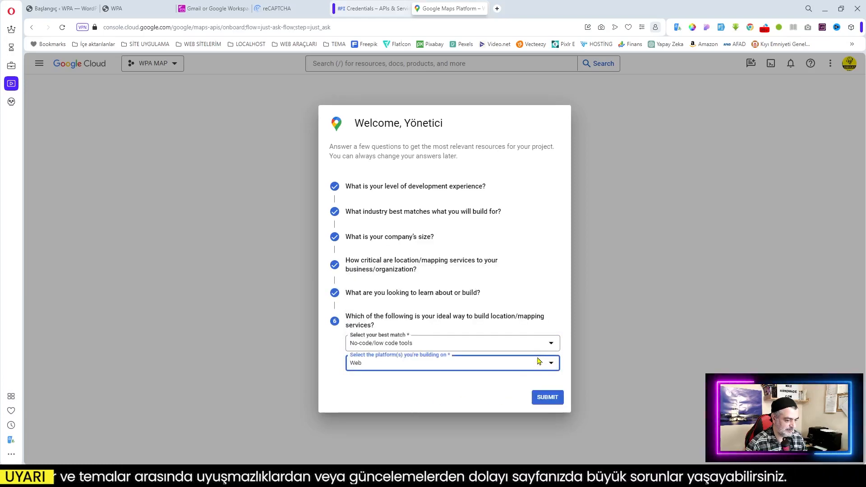
{"action": "left_click", "coordinate": [547, 397]}
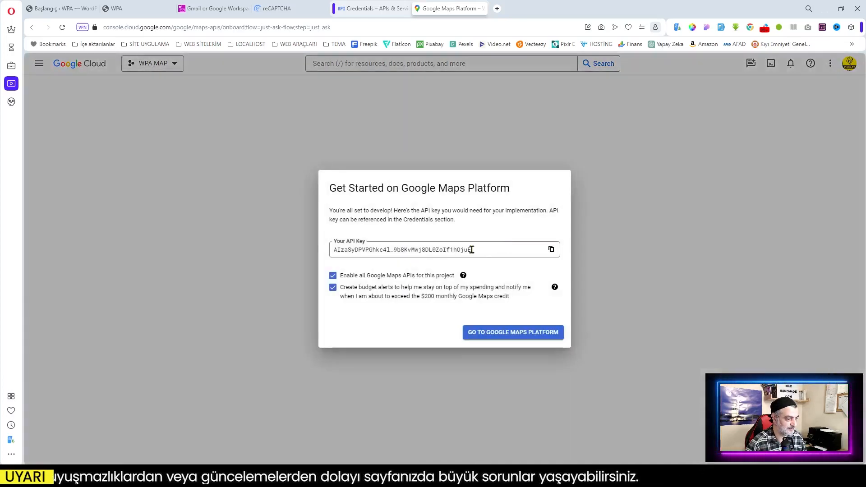
Step: Select the new Maps API key, continue to Maps Platform, and translate the Protect-key advice into Turkish
{"action": "left_click_drag", "start_coordinate": [474, 250], "coordinate": [330, 252]}
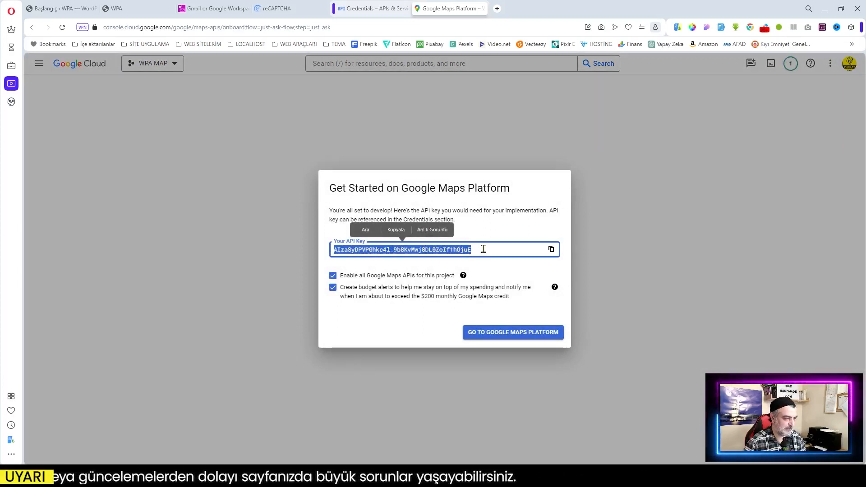
{"action": "left_click", "coordinate": [522, 333]}
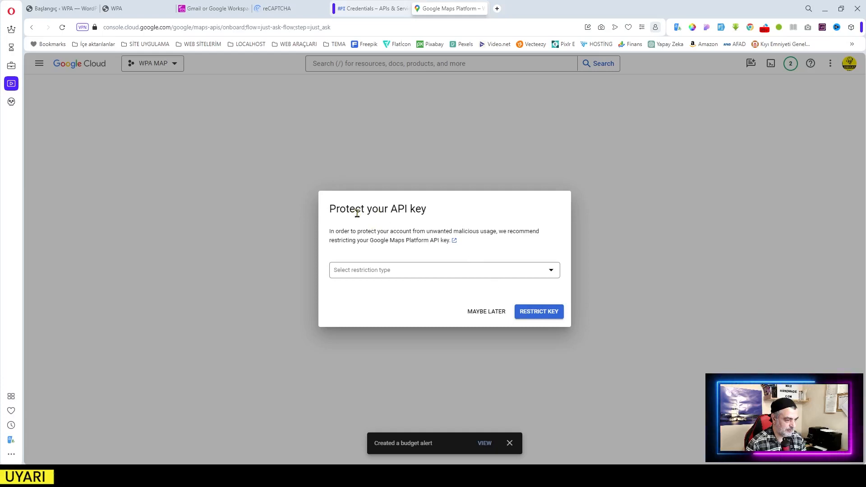
{"action": "left_click_drag", "start_coordinate": [330, 231], "coordinate": [452, 241]}
{"action": "right_click", "coordinate": [438, 233]}
{"action": "left_click", "coordinate": [451, 309]}
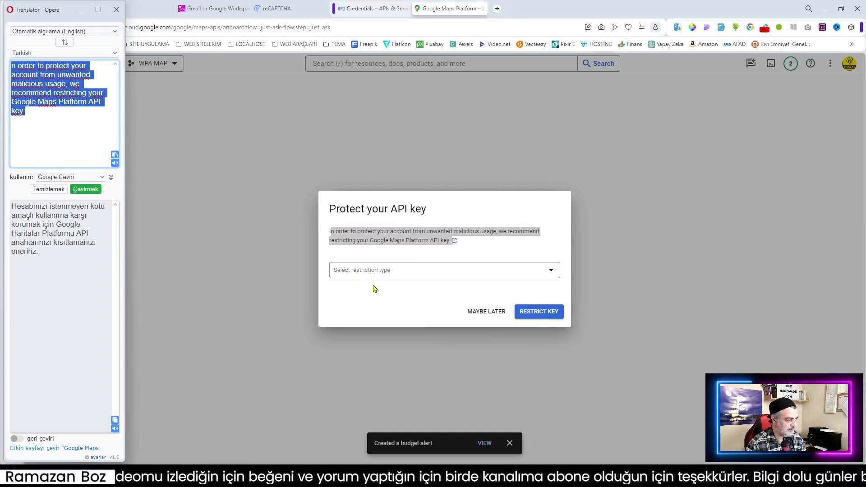
Step: Restrict the Maps API key to HTTP referrers with *.wpalemi.com as the referrer
{"action": "left_click", "coordinate": [417, 276]}
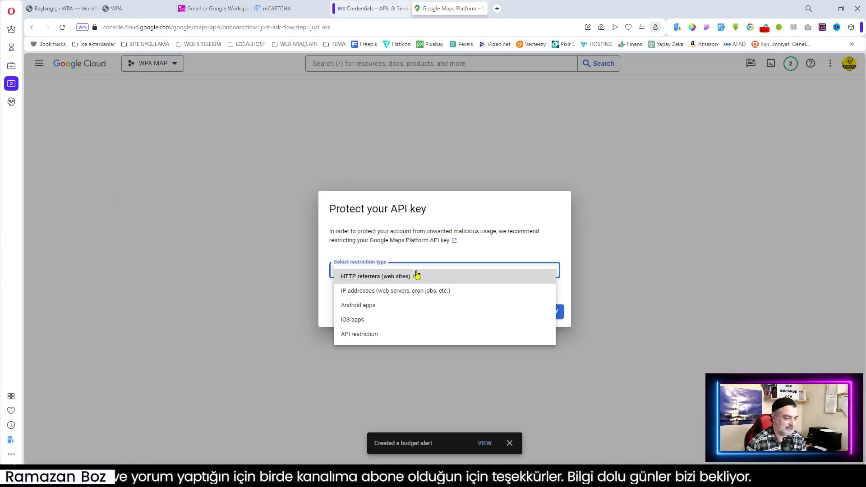
{"action": "left_click", "coordinate": [388, 277]}
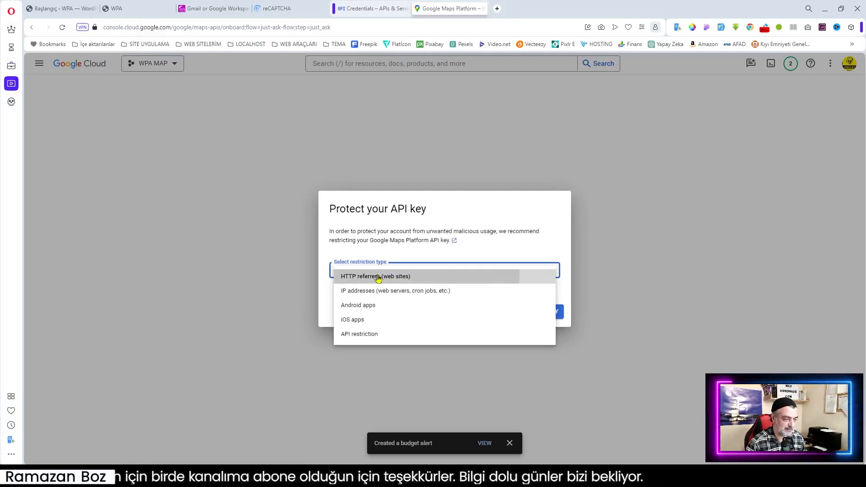
{"action": "left_click", "coordinate": [367, 289]}
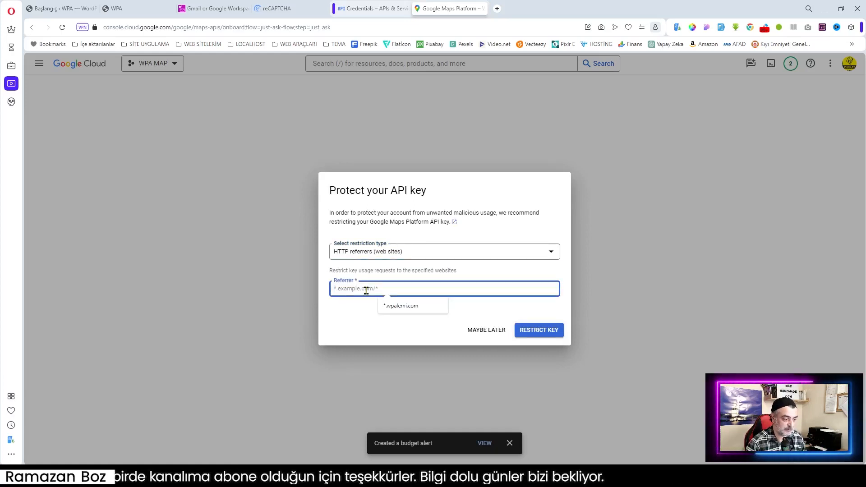
{"action": "left_click", "coordinate": [399, 307]}
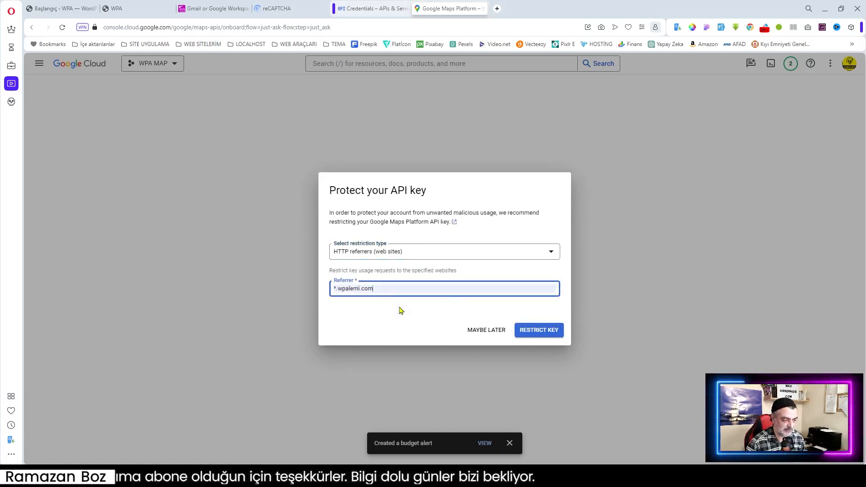
{"action": "left_click", "coordinate": [538, 332]}
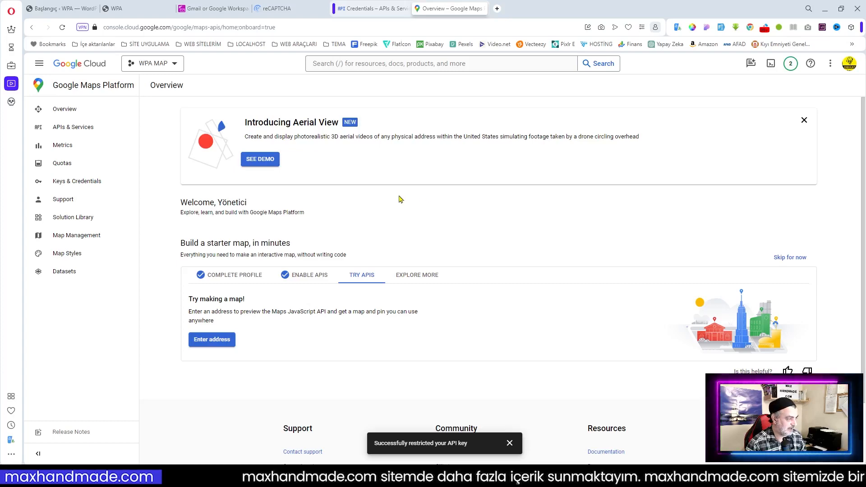
Step: In Keys & Credentials, reveal and select the Maps API Key value, then close the display
{"action": "left_click", "coordinate": [70, 184]}
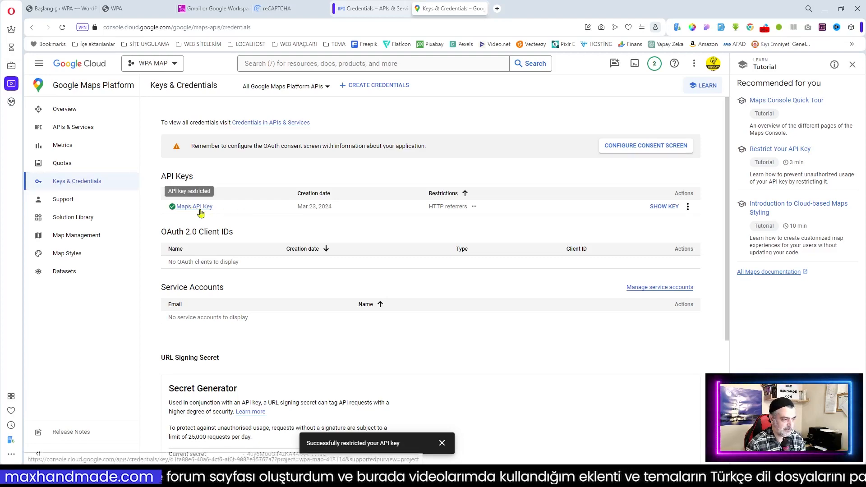
{"action": "left_click", "coordinate": [667, 208]}
{"action": "left_click_drag", "start_coordinate": [435, 265], "coordinate": [387, 264]}
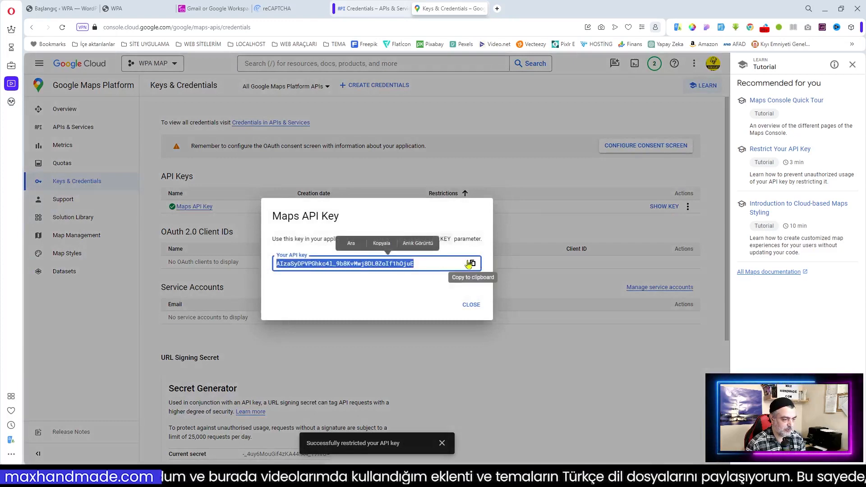
{"action": "left_click", "coordinate": [424, 303]}
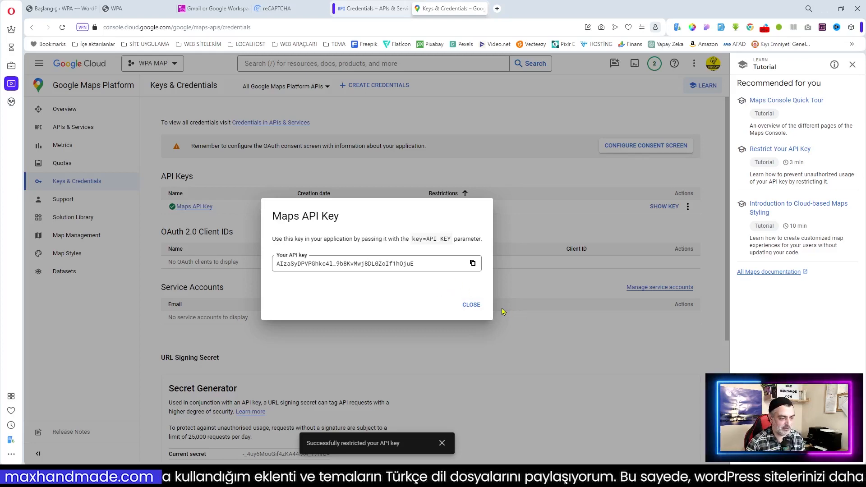
{"action": "left_click", "coordinate": [471, 304]}
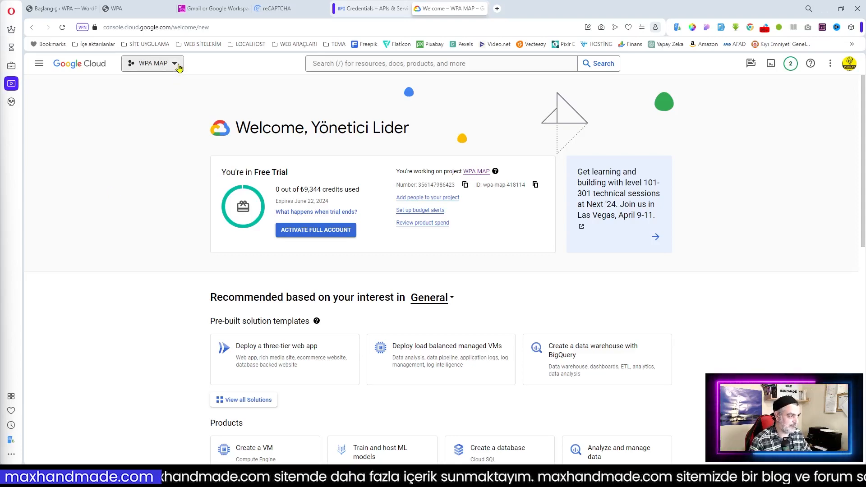
Step: Create a project named 'WAP YOUTUBE' and switch to it
{"action": "left_click", "coordinate": [177, 65]}
{"action": "left_click", "coordinate": [588, 139]}
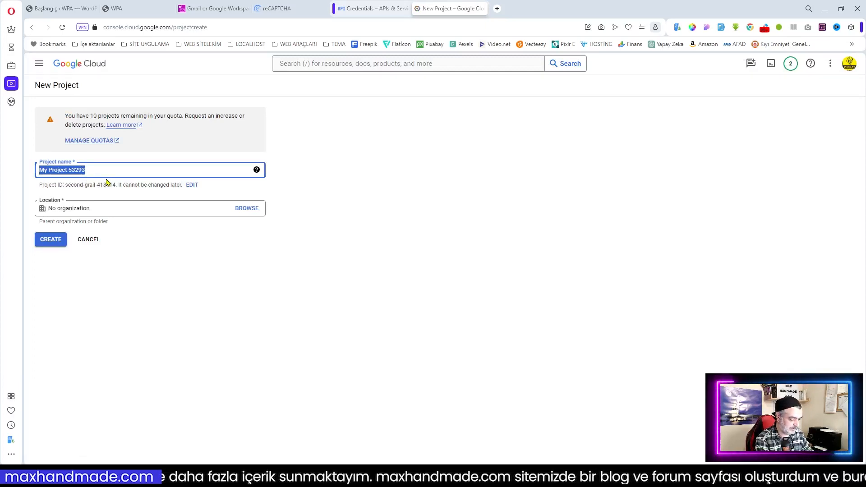
{"action": "type", "text": "WAP YOUTUBE"}
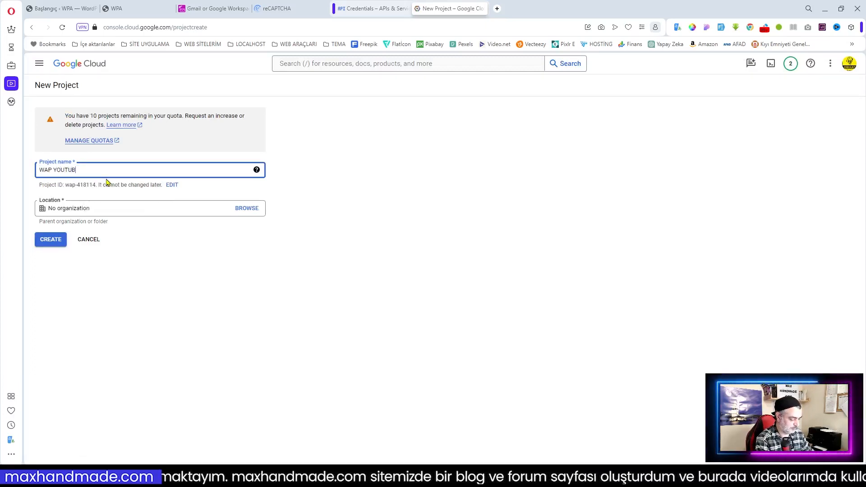
{"action": "left_click", "coordinate": [55, 241]}
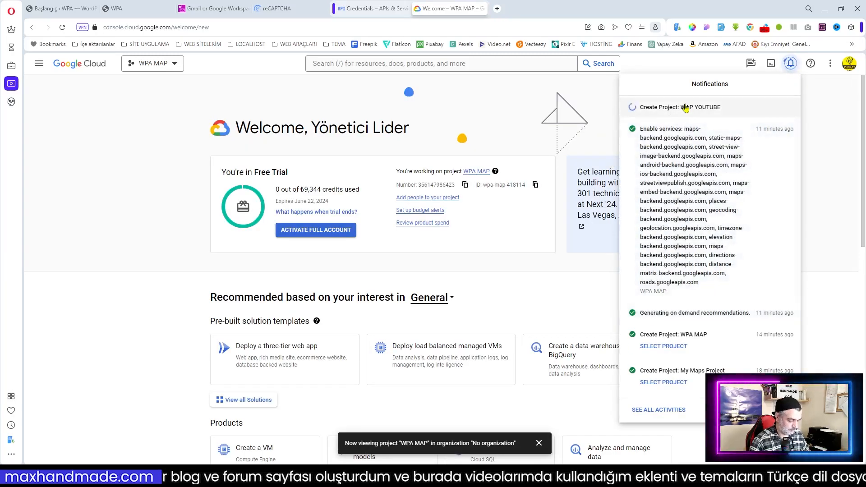
{"action": "left_click", "coordinate": [663, 119]}
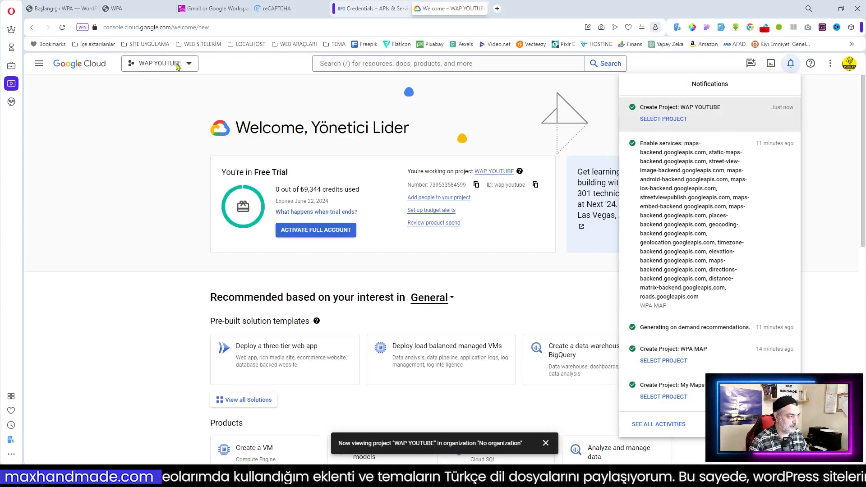
Step: Search the API Library for 'youtube', enable YouTube Data API v3, and return to APIs & Services
{"action": "left_click", "coordinate": [39, 64]}
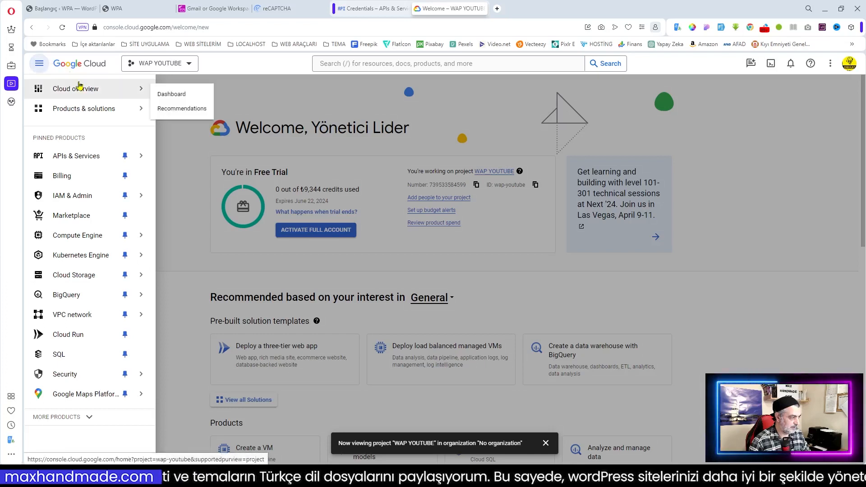
{"action": "mouse_move", "coordinate": [83, 159]}
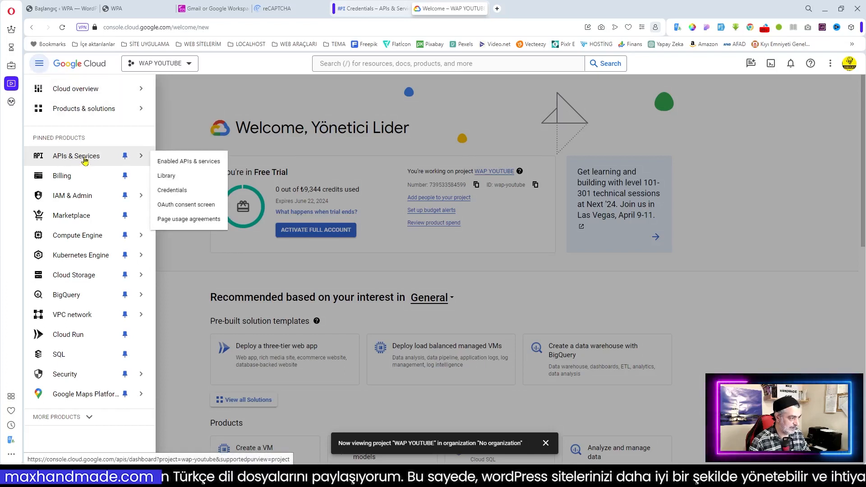
{"action": "left_click", "coordinate": [167, 176]}
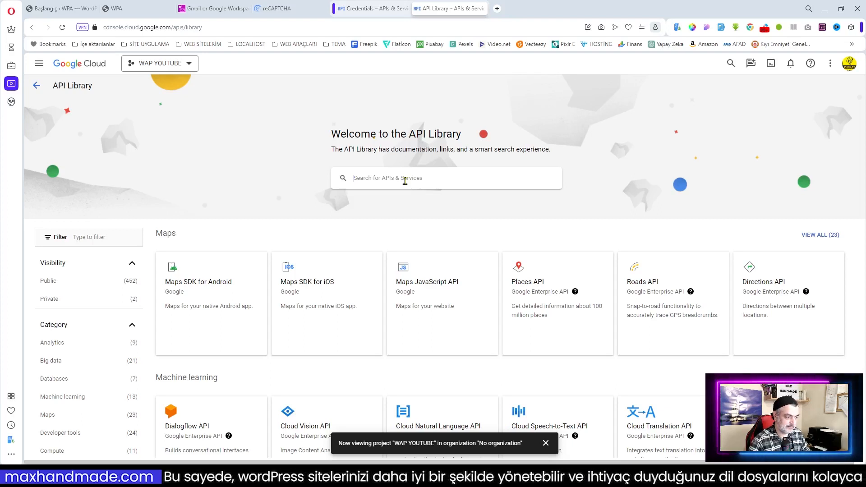
{"action": "left_click", "coordinate": [405, 180]}
{"action": "type", "text": "youtube"}
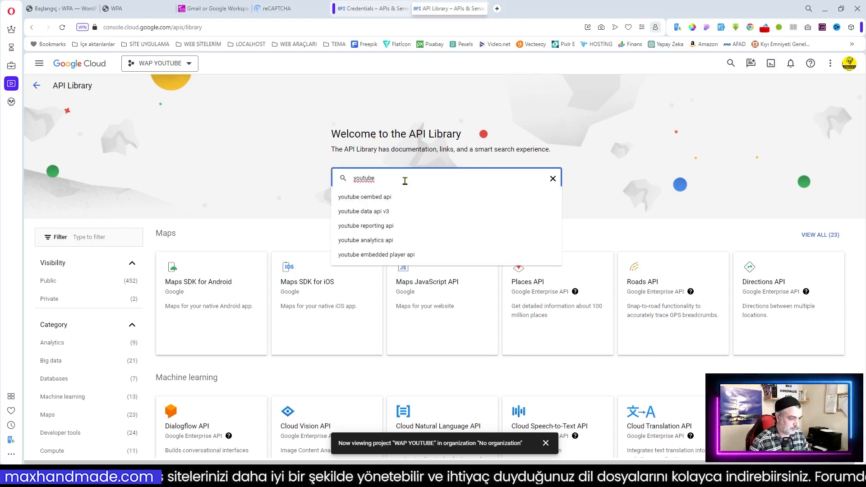
{"action": "left_click", "coordinate": [372, 212]}
{"action": "left_click", "coordinate": [251, 170]}
{"action": "left_click", "coordinate": [127, 187]}
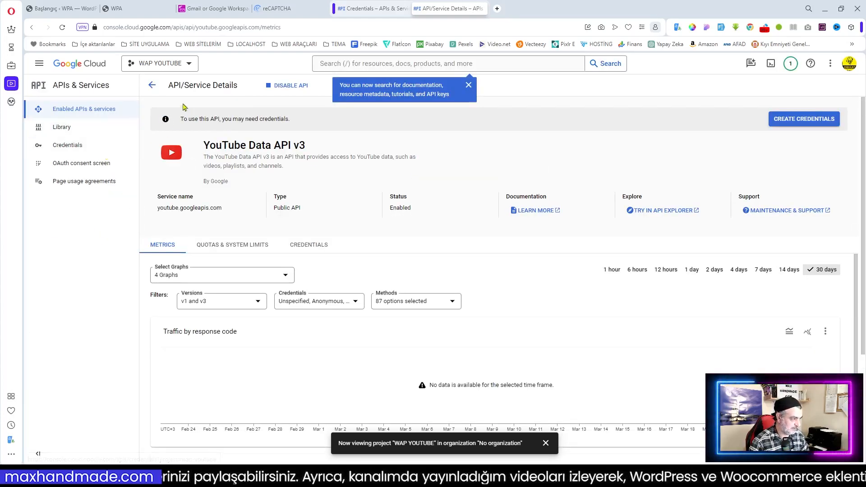
{"action": "left_click", "coordinate": [151, 87]}
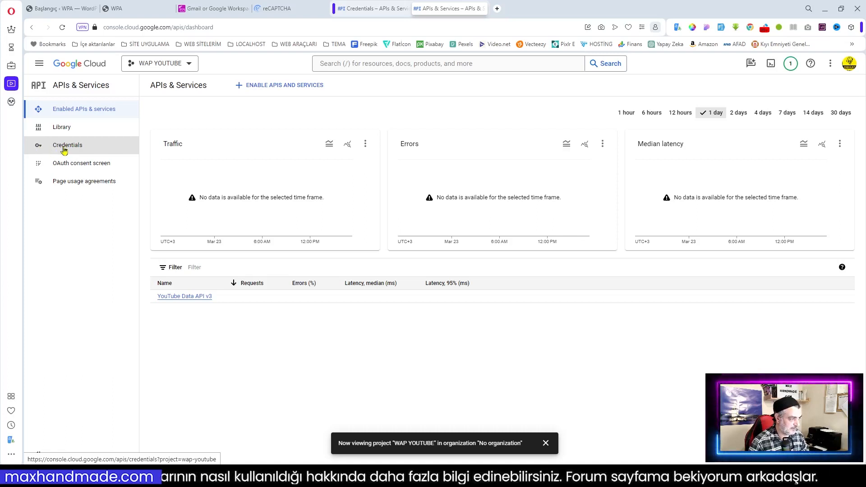
Step: Create a new API key from the project's Credentials page
{"action": "left_click", "coordinate": [65, 150]}
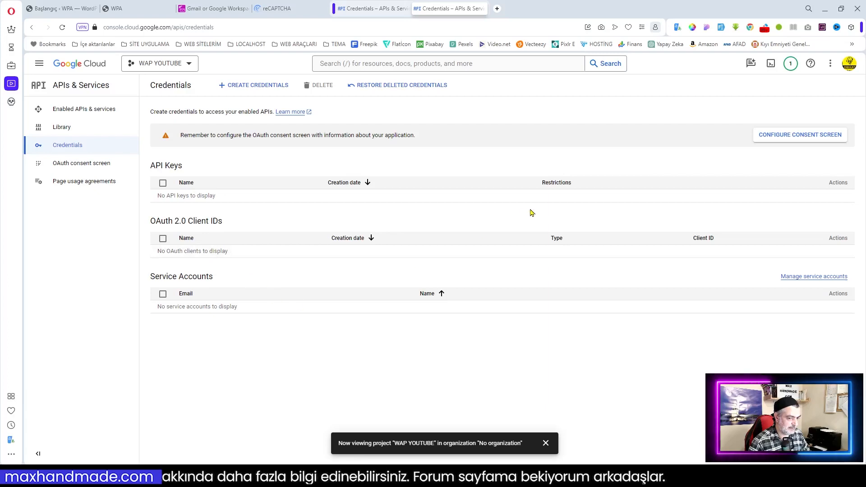
{"action": "left_click", "coordinate": [259, 87]}
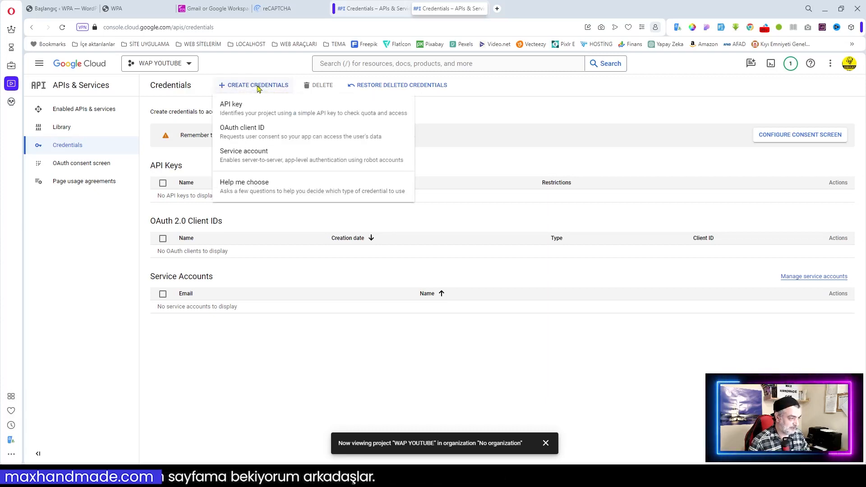
{"action": "left_click", "coordinate": [235, 109]}
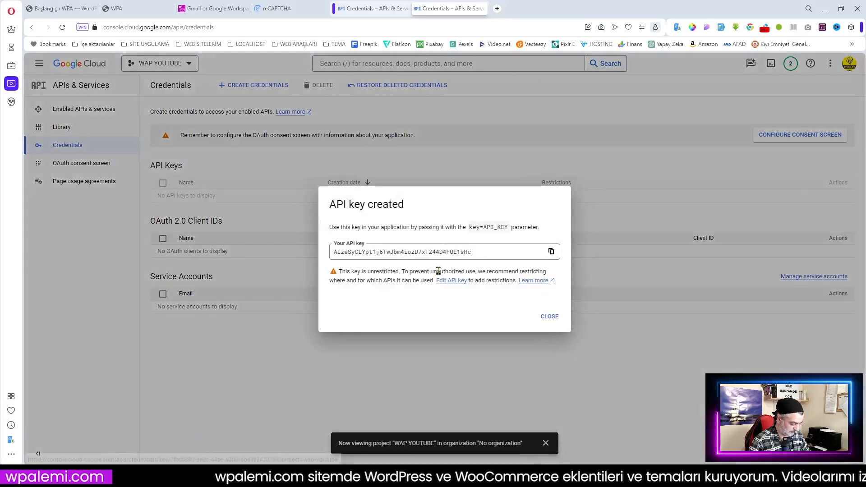
{"action": "left_click", "coordinate": [550, 316]}
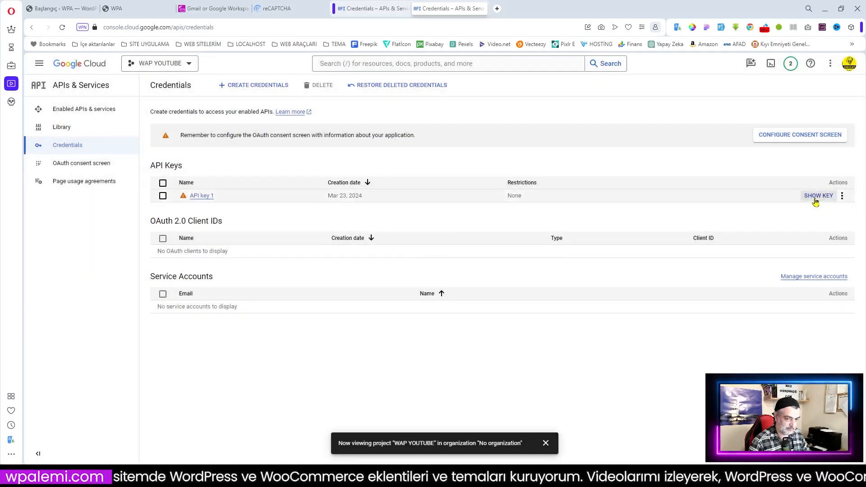
Step: Reveal API key 1's value, then open its edit page
{"action": "left_click", "coordinate": [817, 199]}
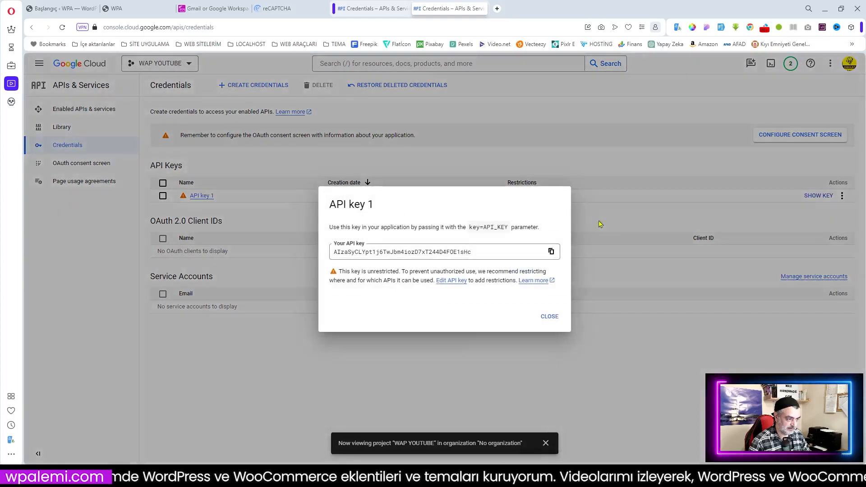
{"action": "left_click", "coordinate": [550, 316]}
{"action": "left_click", "coordinate": [203, 196]}
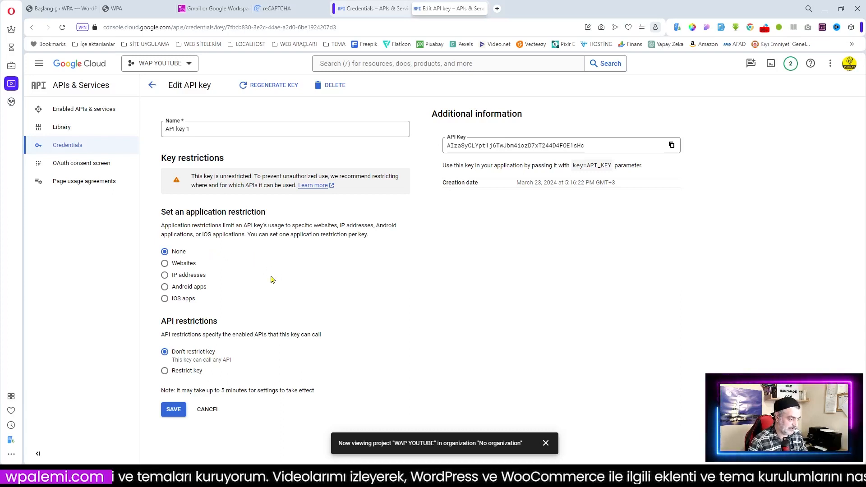
Step: Restrict API key 1 to websites and allow only the YouTube Data API v3
{"action": "left_click", "coordinate": [173, 266]}
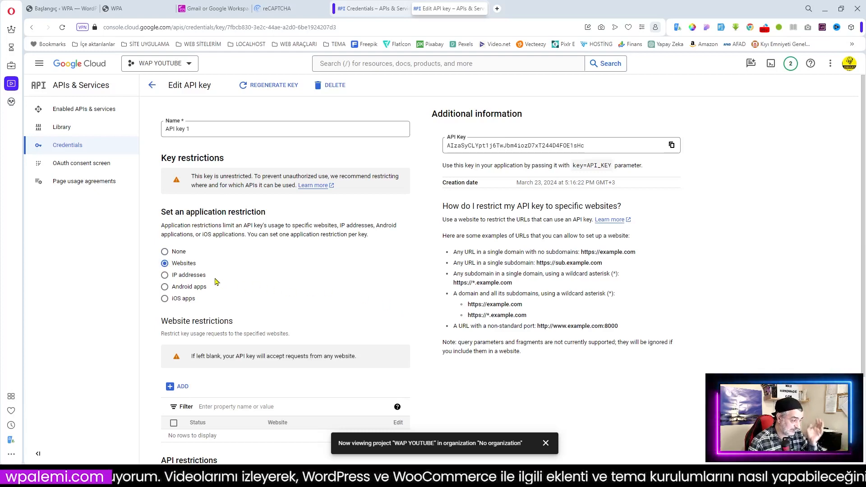
{"action": "scroll", "coordinate": [231, 280], "scroll_direction": "down", "scroll_amount": 3}
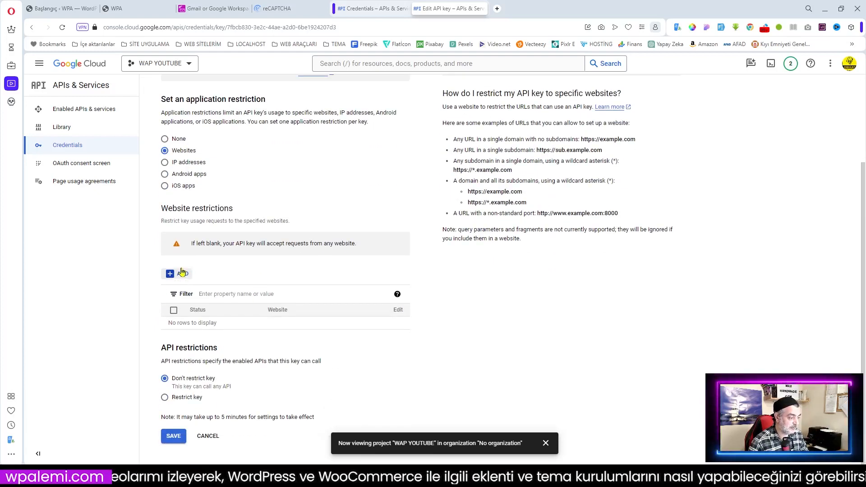
{"action": "left_click", "coordinate": [165, 398]}
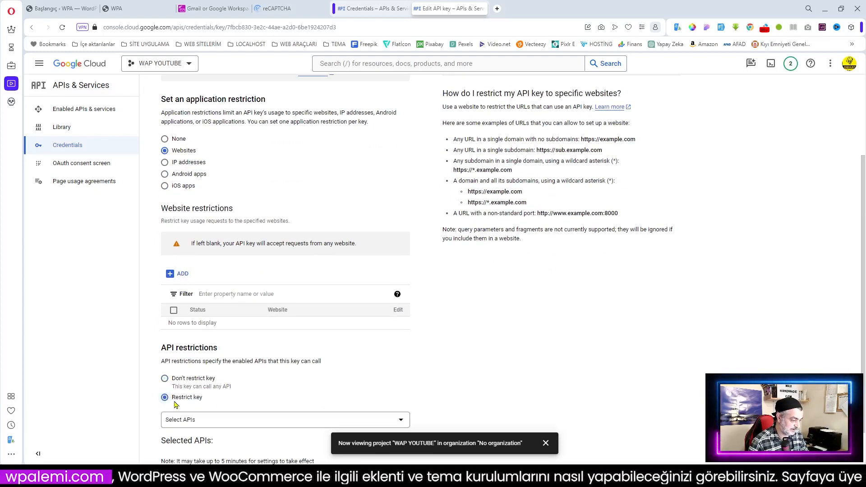
{"action": "scroll", "coordinate": [231, 383], "scroll_direction": "down", "scroll_amount": 1}
{"action": "left_click", "coordinate": [235, 377]}
{"action": "left_click", "coordinate": [176, 407]}
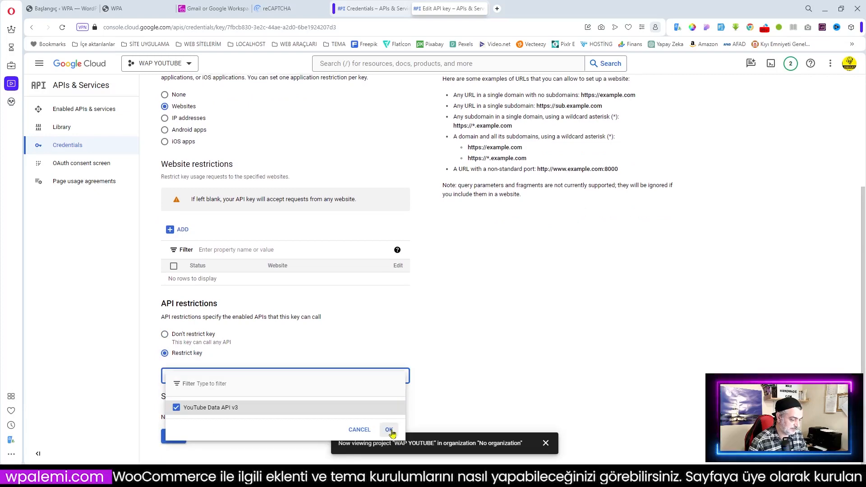
{"action": "left_click", "coordinate": [388, 429]}
Step: Translate the blank-website warning, add *.wpalemi.com as an allowed website, and save the key
{"action": "left_click_drag", "start_coordinate": [192, 186], "coordinate": [358, 186]}
{"action": "right_click", "coordinate": [335, 187]}
{"action": "left_click", "coordinate": [372, 267]}
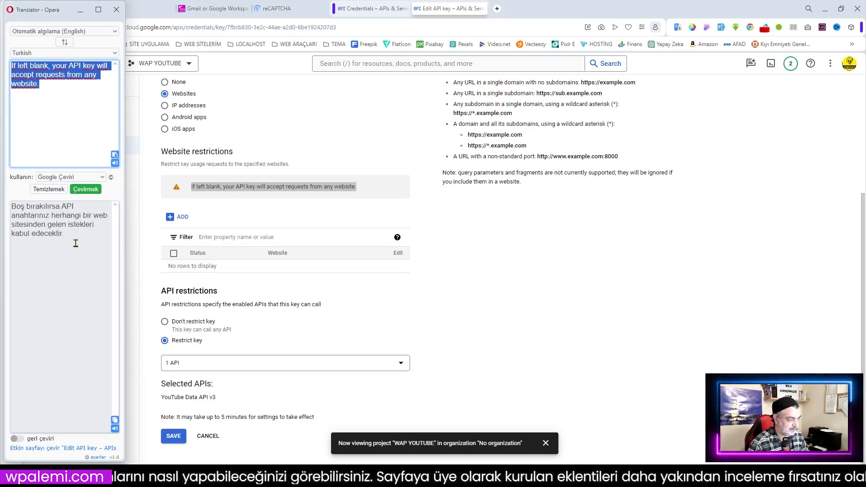
{"action": "left_click", "coordinate": [187, 221]}
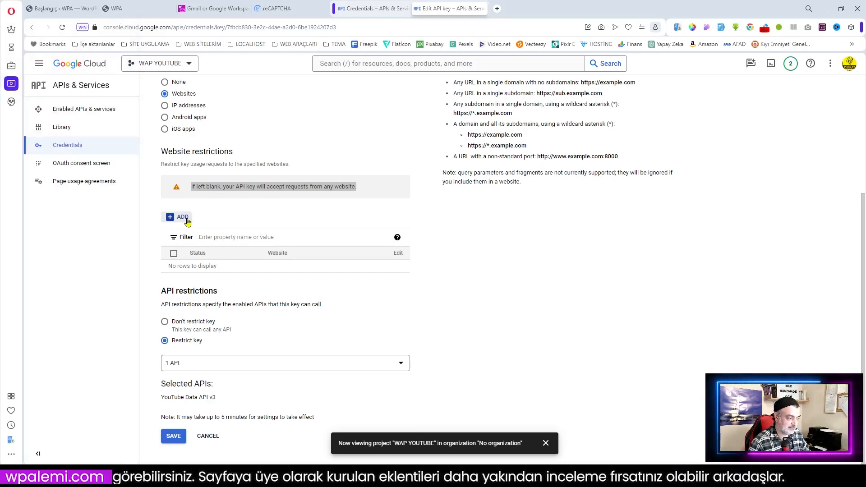
{"action": "left_click", "coordinate": [206, 241]}
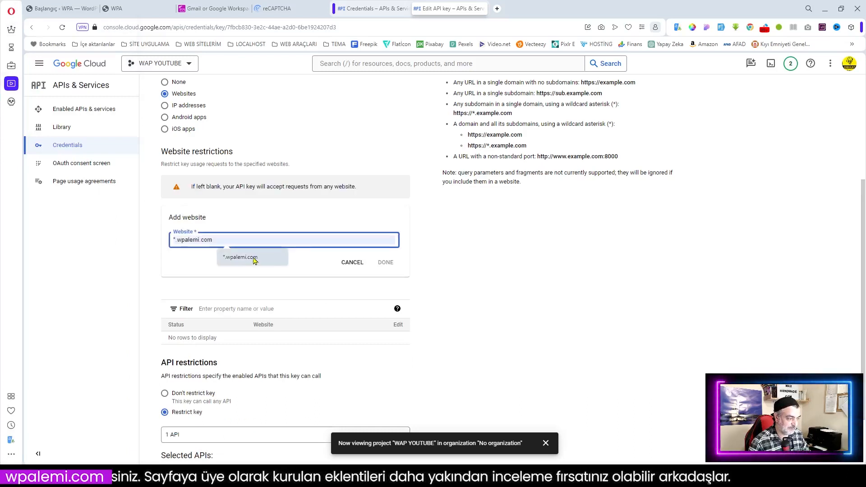
{"action": "left_click", "coordinate": [243, 261]}
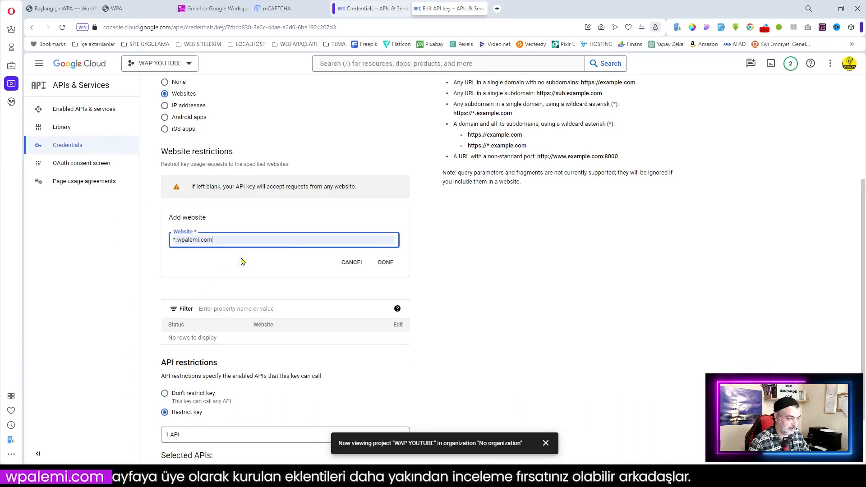
{"action": "left_click", "coordinate": [386, 262]}
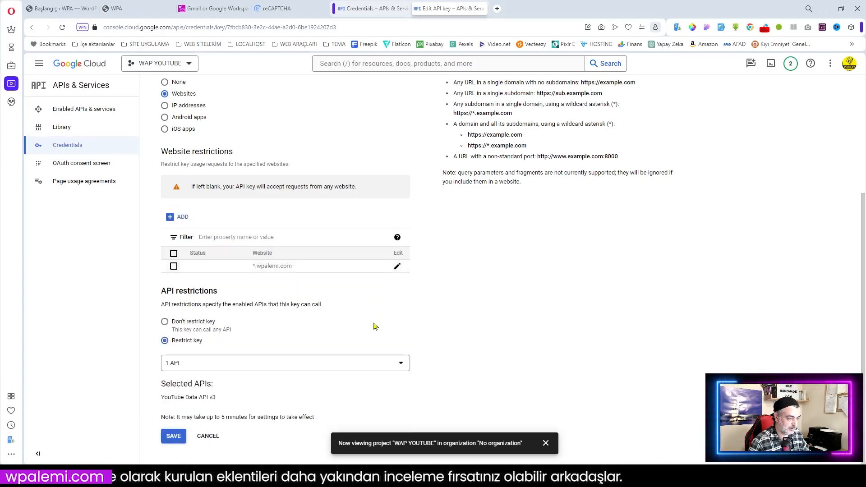
{"action": "left_click", "coordinate": [173, 437]}
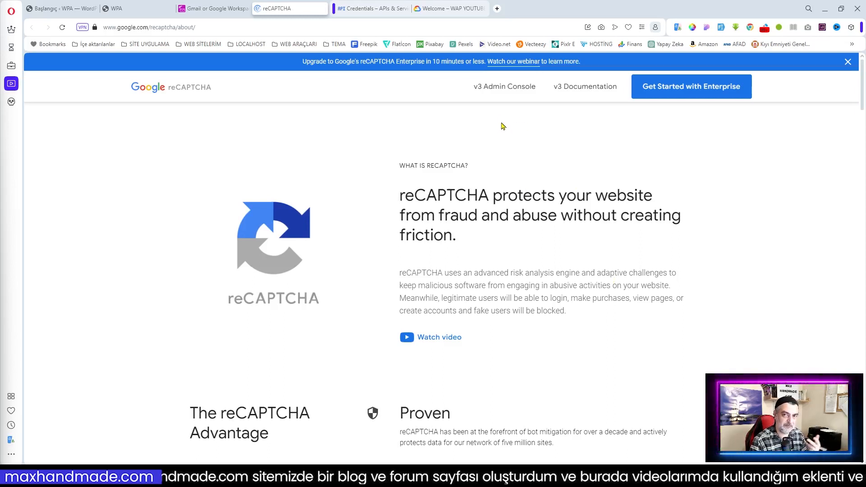
Step: Open the reCAPTCHA v3 Admin Console and glance at the registered sites list
{"action": "left_click", "coordinate": [500, 91]}
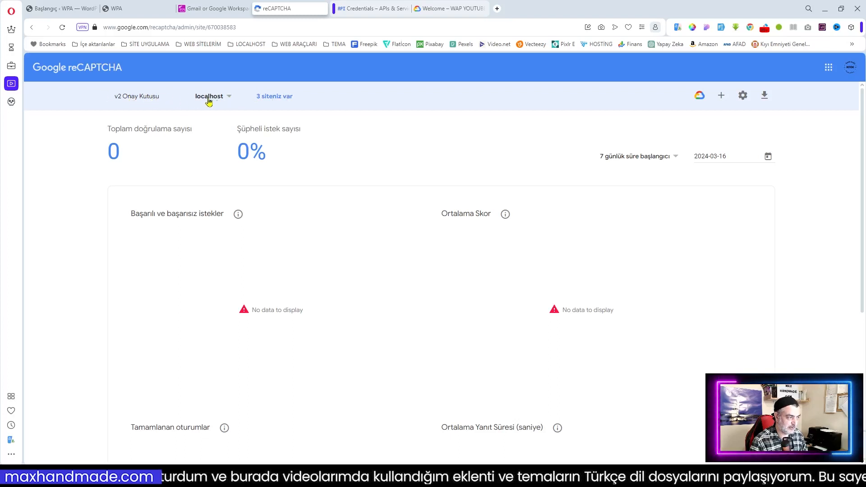
{"action": "left_click", "coordinate": [228, 96]}
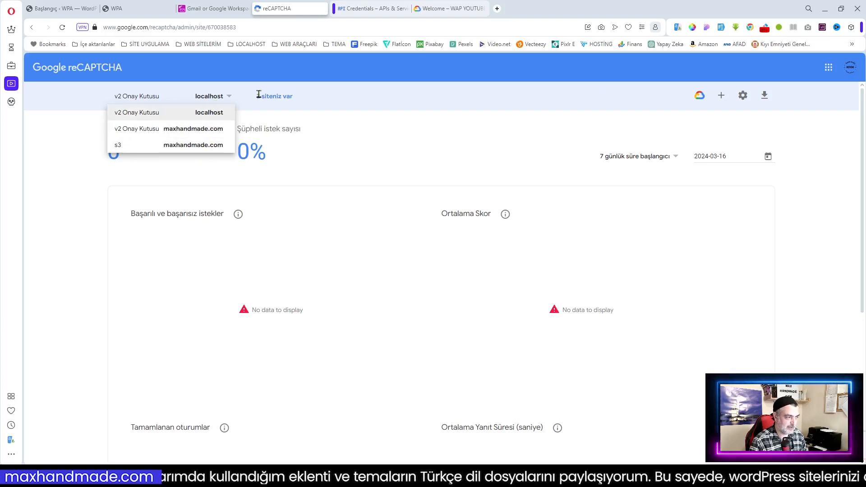
{"action": "left_click", "coordinate": [329, 100]}
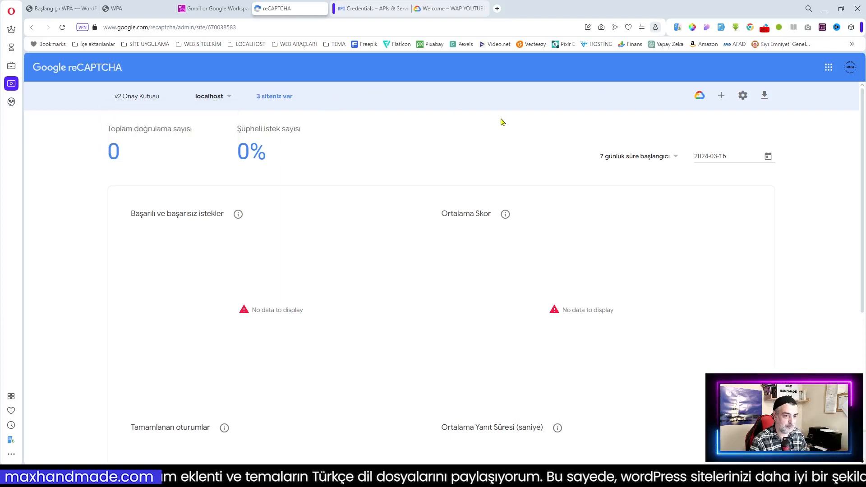
Step: Start a new site registration labelled wpalemi.com and open the reCAPTCHA site-types guide
{"action": "left_click", "coordinate": [721, 96]}
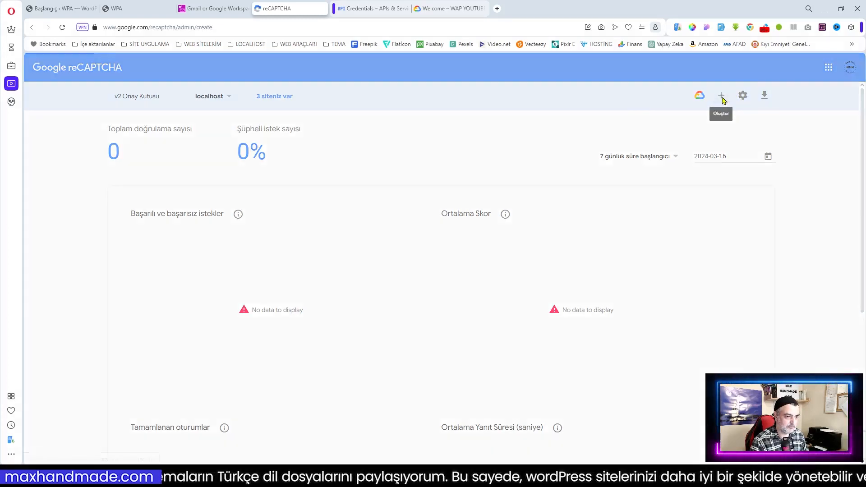
{"action": "left_click", "coordinate": [156, 266]}
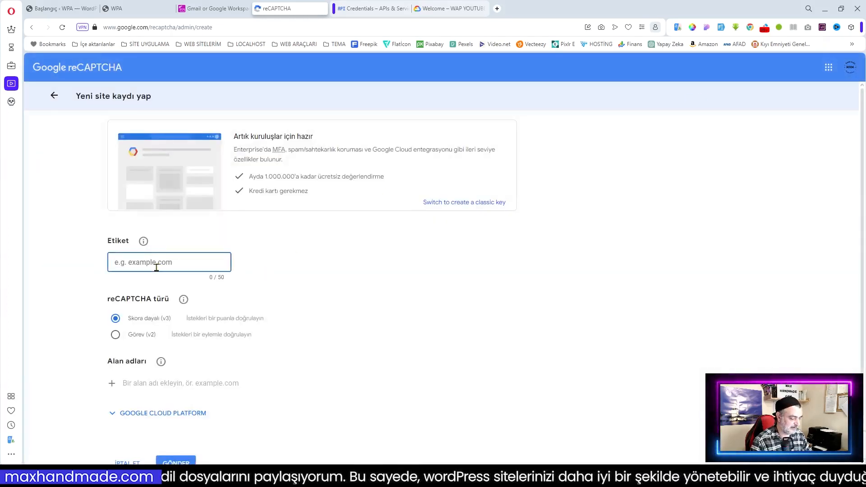
{"action": "type", "text": "wpalemi.com"}
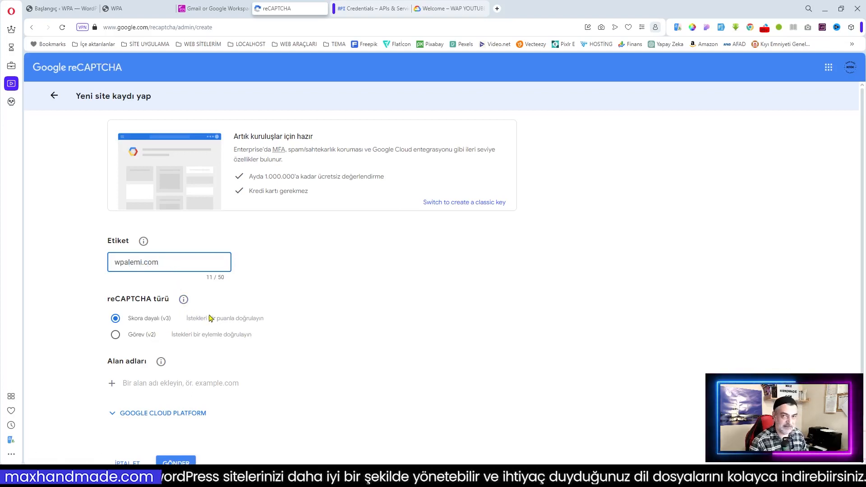
{"action": "scroll", "coordinate": [210, 318], "scroll_direction": "down", "scroll_amount": 2}
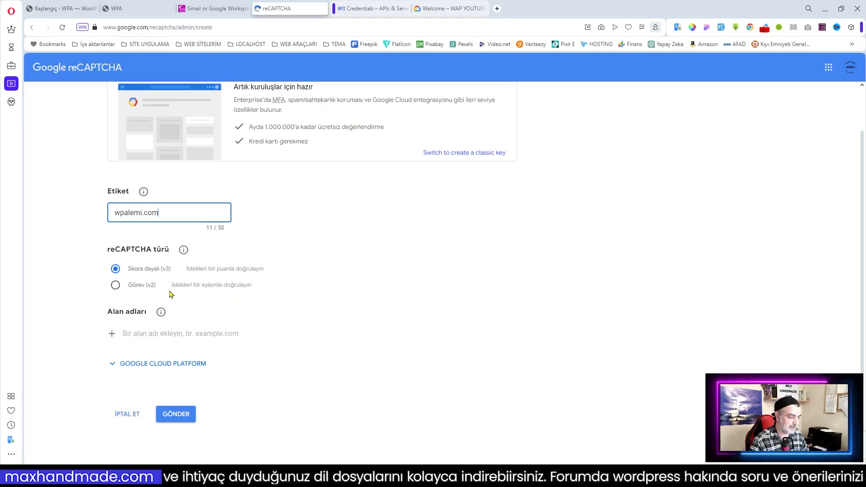
{"action": "mouse_move", "coordinate": [185, 252]}
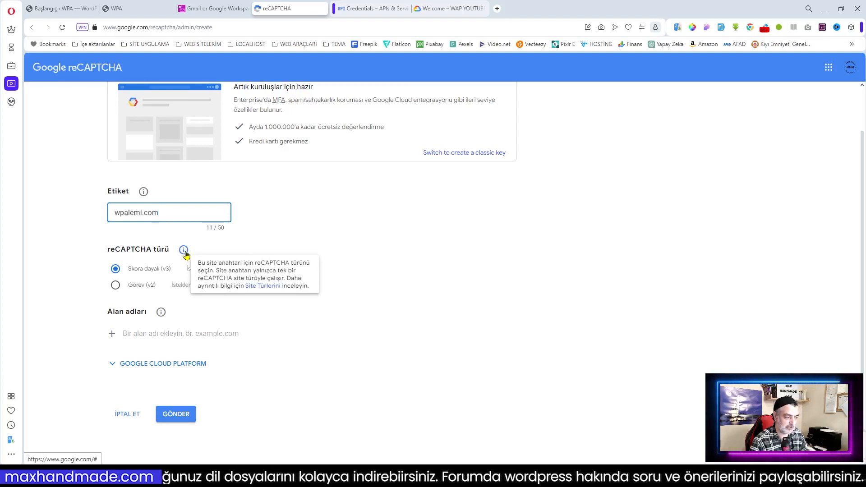
{"action": "left_click", "coordinate": [268, 288]}
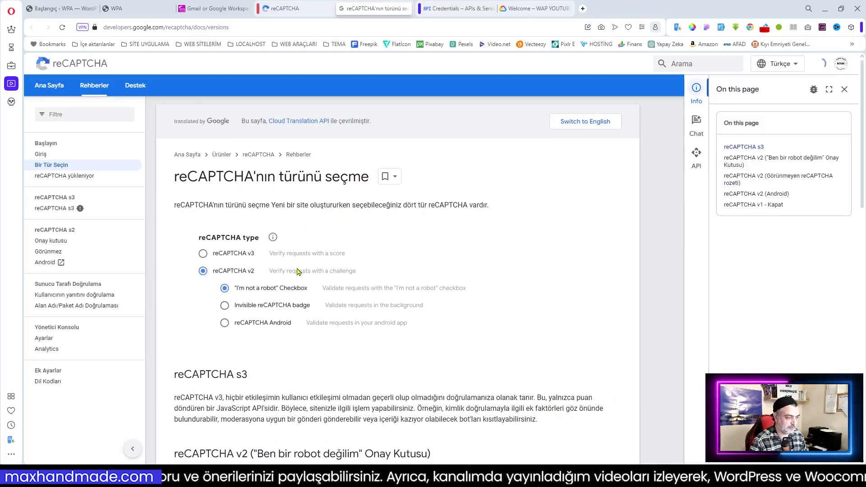
Step: Browse the reCAPTCHA type guide, trying its sample checkbox, then return to the registration form
{"action": "scroll", "coordinate": [307, 246], "scroll_direction": "down", "scroll_amount": 7}
{"action": "left_click", "coordinate": [328, 241]}
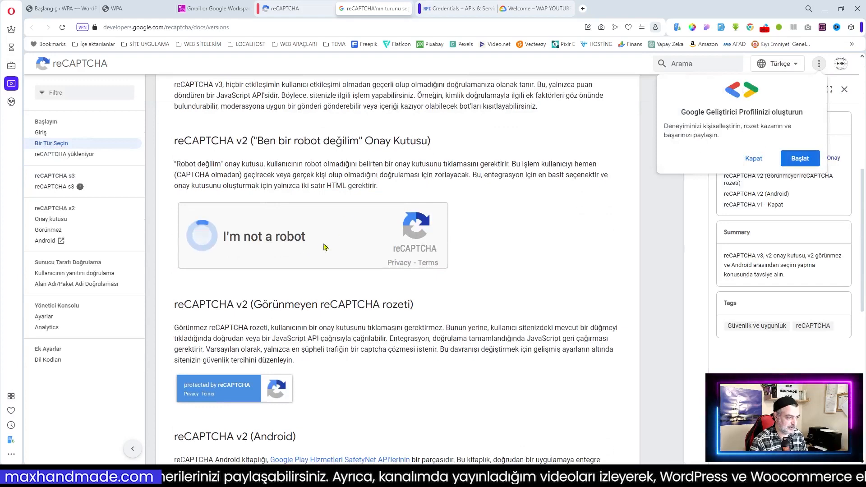
{"action": "scroll", "coordinate": [338, 239], "scroll_direction": "down", "scroll_amount": 2}
{"action": "scroll", "coordinate": [301, 277], "scroll_direction": "down", "scroll_amount": 4}
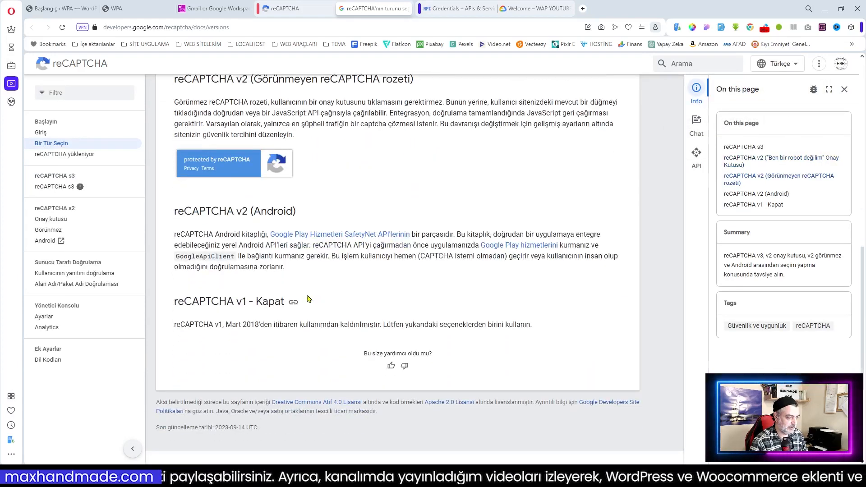
{"action": "scroll", "coordinate": [290, 267], "scroll_direction": "up", "scroll_amount": 4}
{"action": "scroll", "coordinate": [290, 267], "scroll_direction": "up", "scroll_amount": 7}
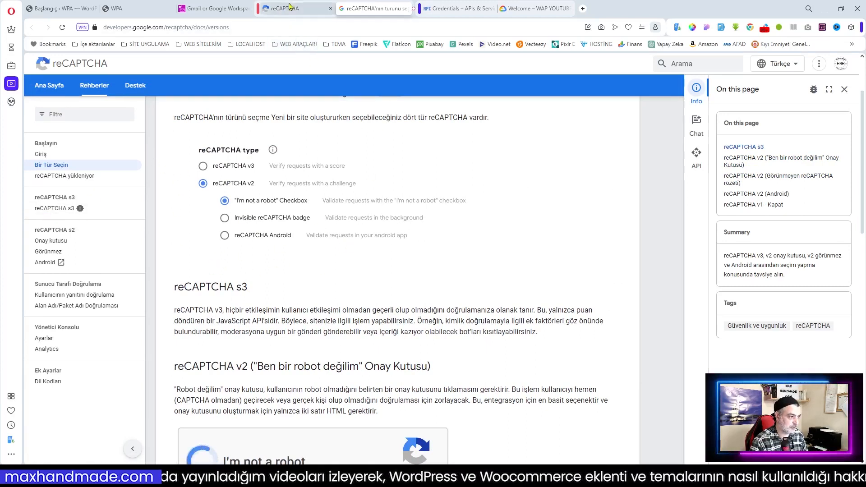
{"action": "left_click", "coordinate": [291, 8]}
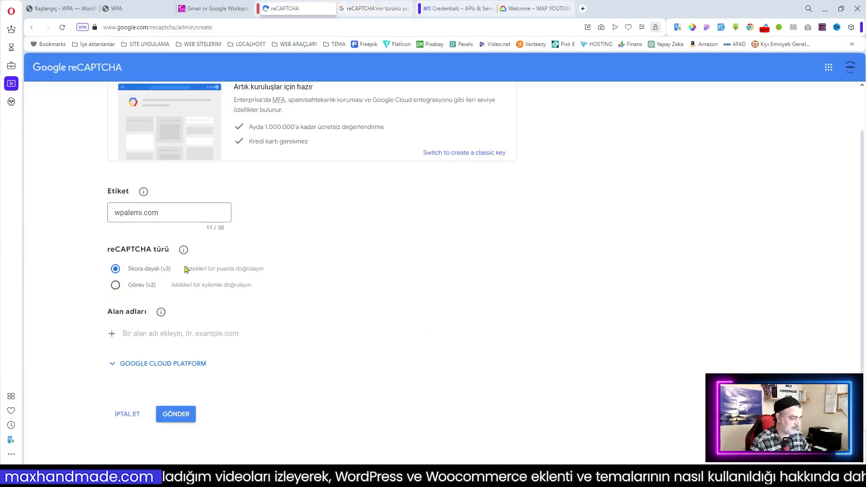
Step: Keep the score-based v3 type and paste the WPA site's address as the domain
{"action": "left_click", "coordinate": [130, 292]}
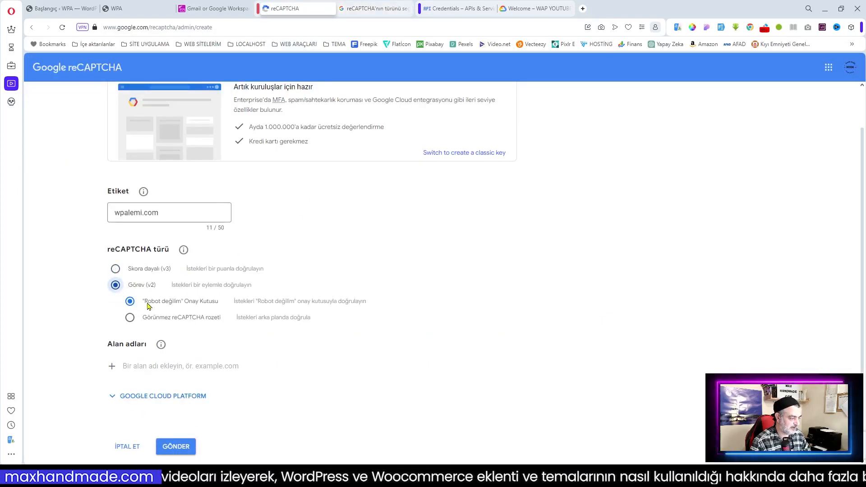
{"action": "left_click", "coordinate": [115, 268]}
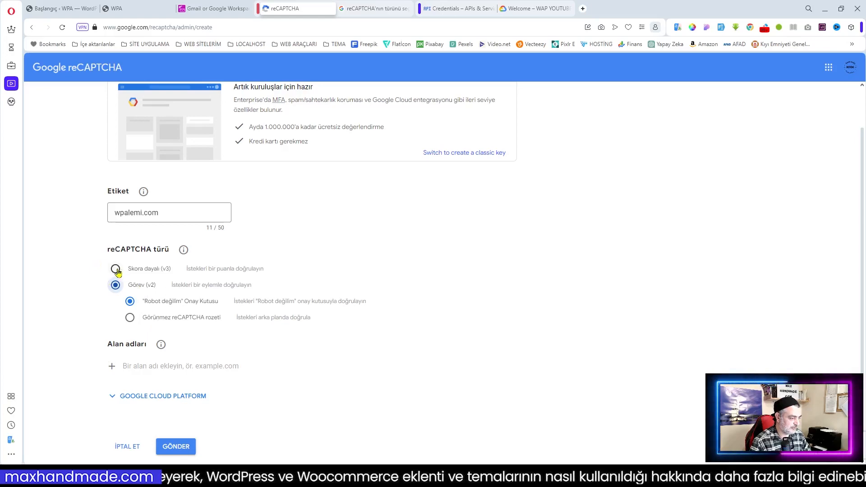
{"action": "left_click", "coordinate": [152, 335]}
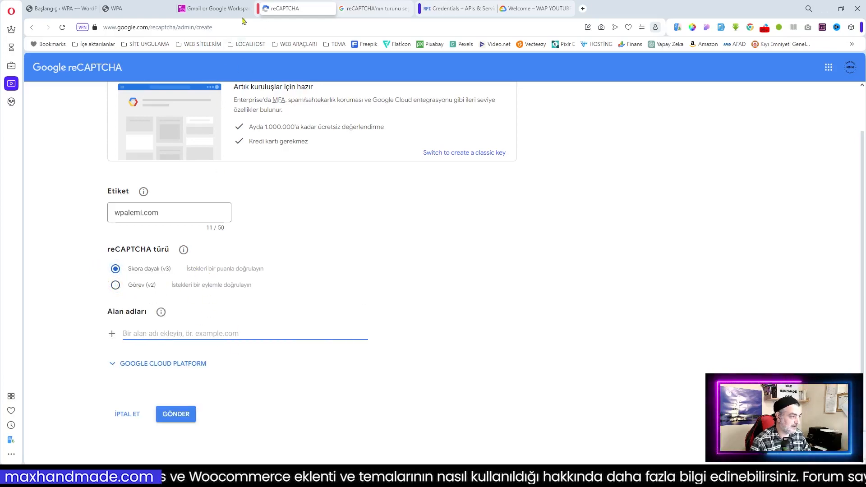
{"action": "left_click", "coordinate": [140, 9]}
{"action": "left_click", "coordinate": [121, 28]}
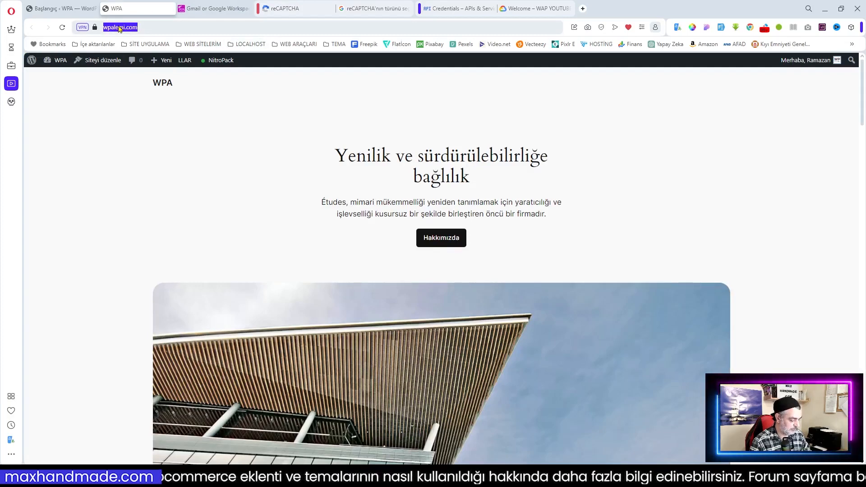
{"action": "type", "text": "https://wpalemi.com"}
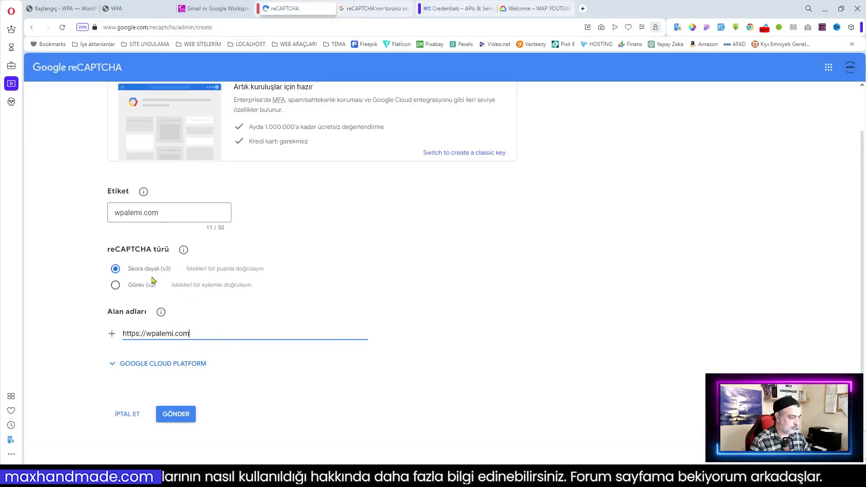
{"action": "scroll", "coordinate": [217, 277], "scroll_direction": "up", "scroll_amount": 2}
{"action": "scroll", "coordinate": [217, 277], "scroll_direction": "down", "scroll_amount": 1}
{"action": "left_click", "coordinate": [194, 363]}
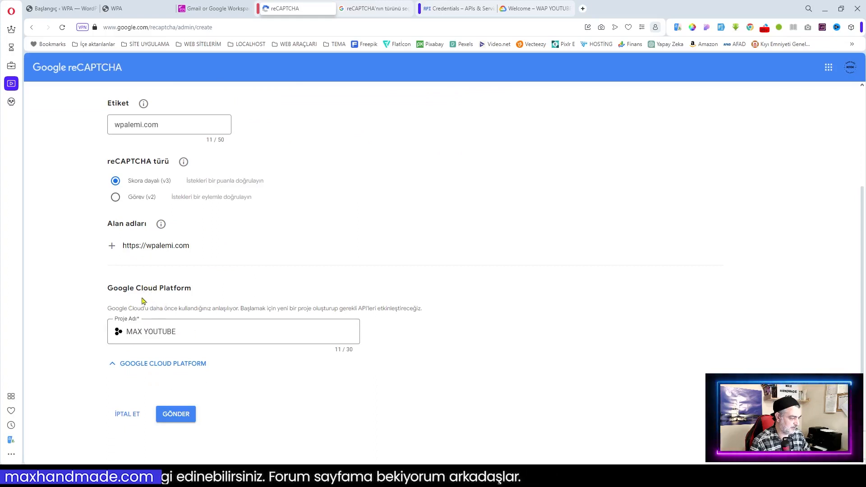
{"action": "left_click", "coordinate": [207, 333]}
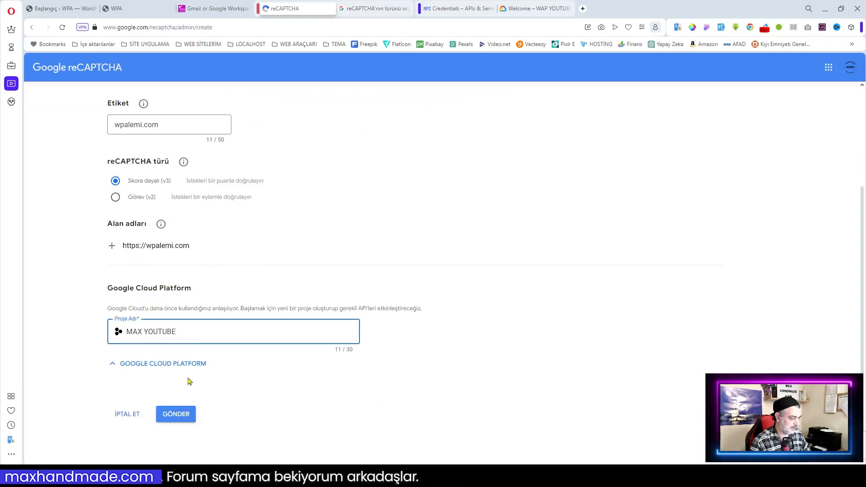
{"action": "left_click", "coordinate": [117, 366]}
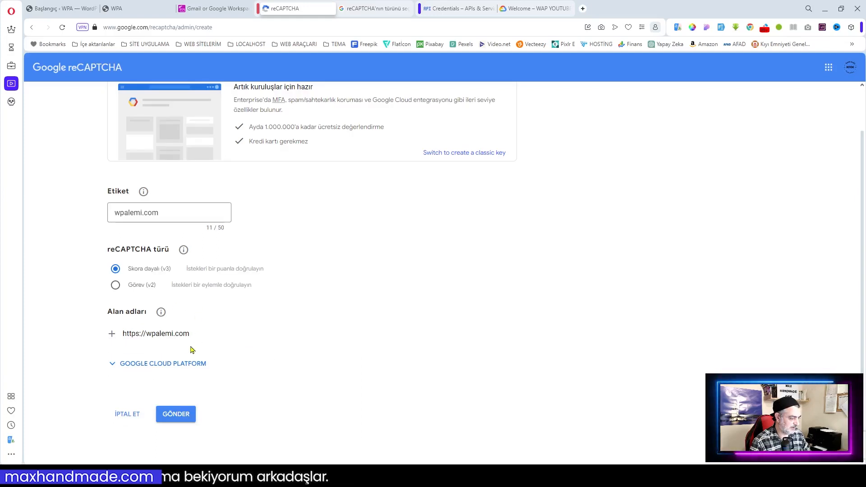
{"action": "left_click", "coordinate": [177, 413]}
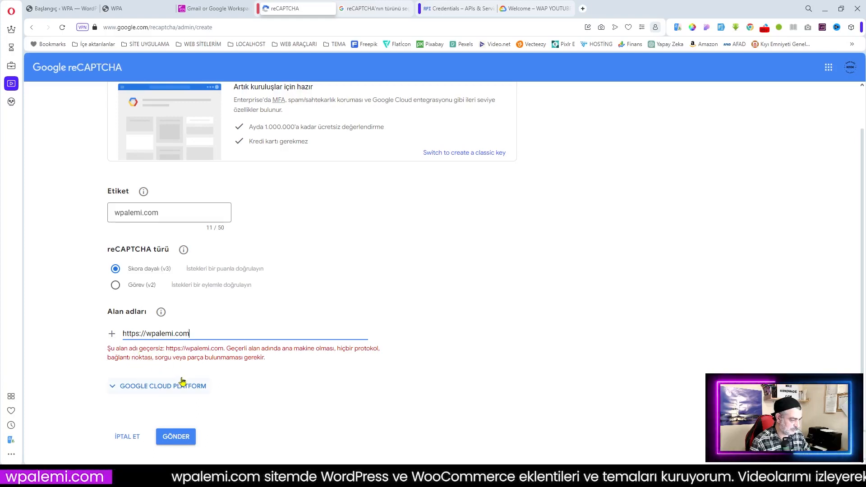
{"action": "left_click_drag", "start_coordinate": [146, 332], "coordinate": [111, 334]}
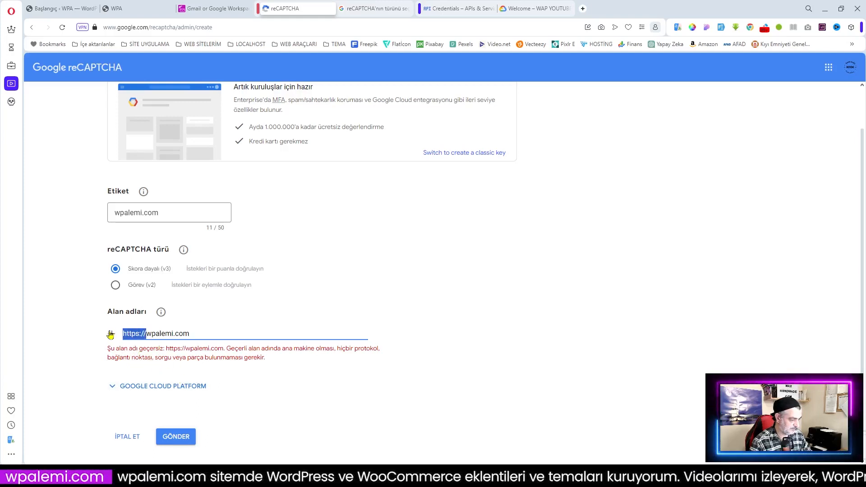
{"action": "key", "text": "BackSpace"}
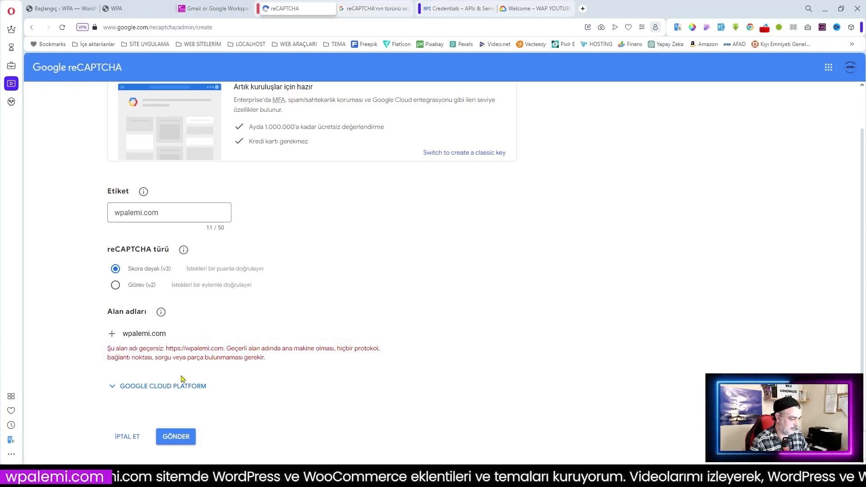
{"action": "left_click", "coordinate": [180, 439]}
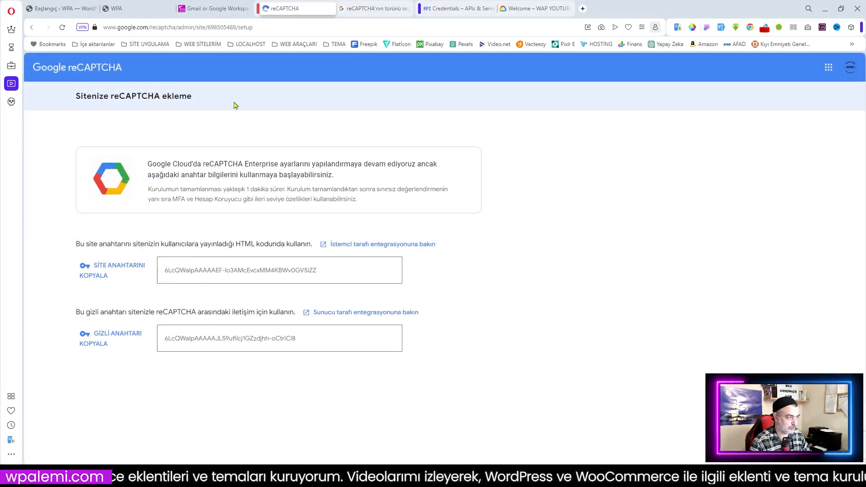
Step: Review the new key's settings showing the s3 Enterprise type, then return to its dashboard
{"action": "left_click", "coordinate": [118, 426]}
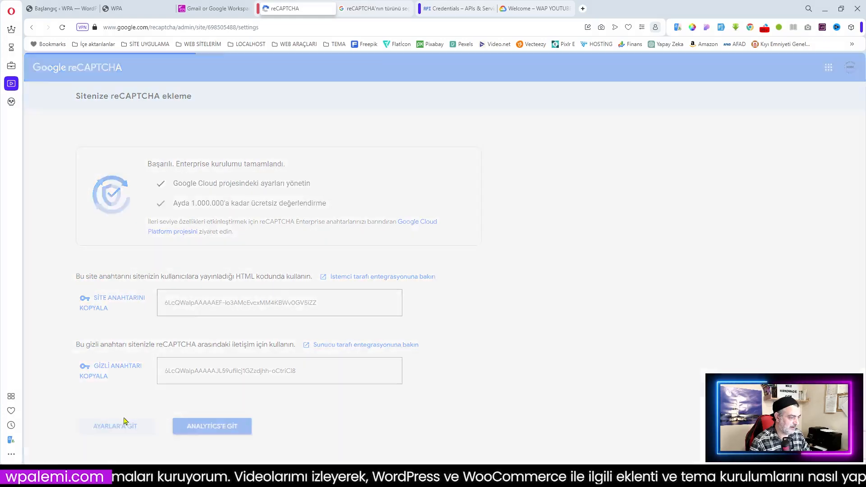
{"action": "scroll", "coordinate": [216, 236], "scroll_direction": "down", "scroll_amount": 4}
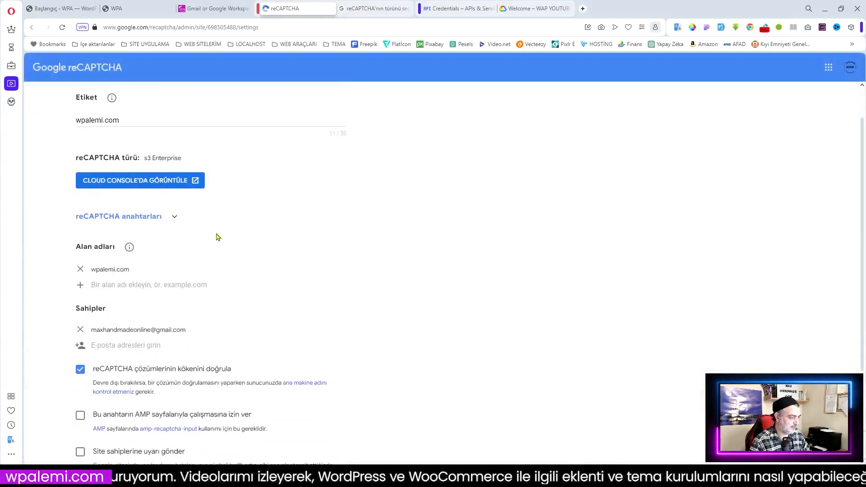
{"action": "scroll", "coordinate": [241, 282], "scroll_direction": "up", "scroll_amount": 4}
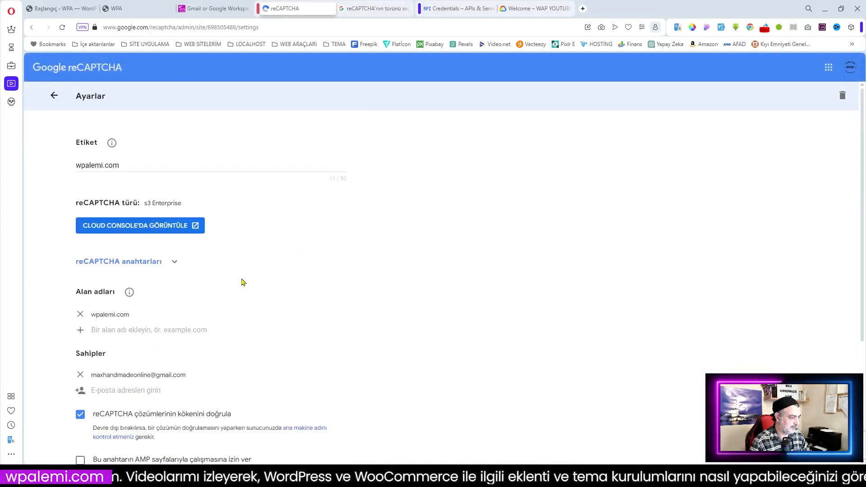
{"action": "left_click_drag", "start_coordinate": [144, 204], "coordinate": [188, 207]}
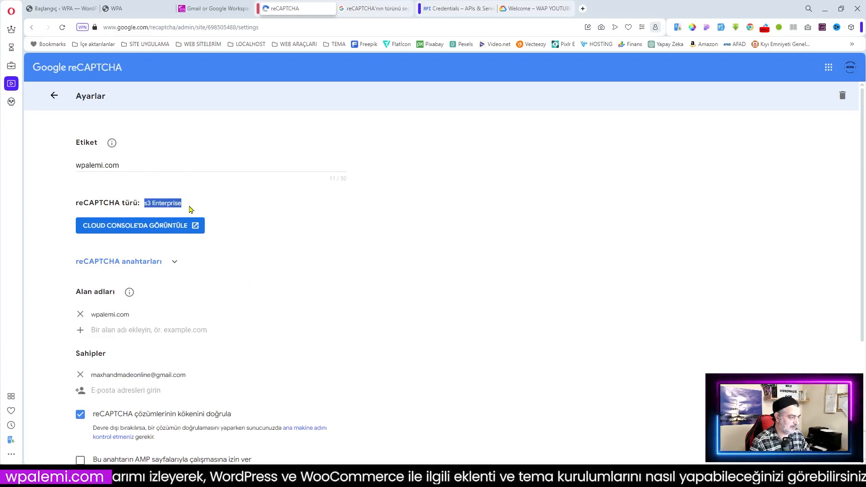
{"action": "left_click", "coordinate": [55, 97]}
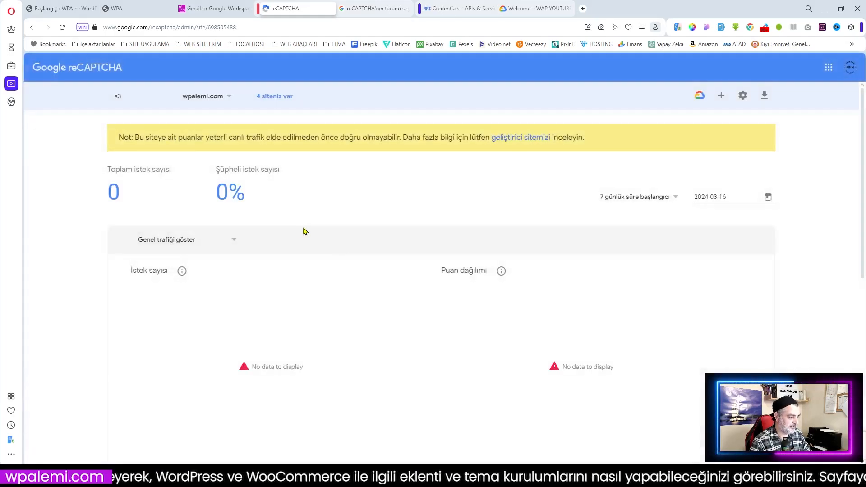
{"action": "left_click", "coordinate": [721, 95]}
Step: Register a v2 'I'm not a robot' checkbox key labelled wpalemi.com for the wpalemi.com domain
{"action": "scroll", "coordinate": [227, 263], "scroll_direction": "down", "scroll_amount": 1}
{"action": "left_click", "coordinate": [115, 285]}
{"action": "left_click", "coordinate": [158, 213]}
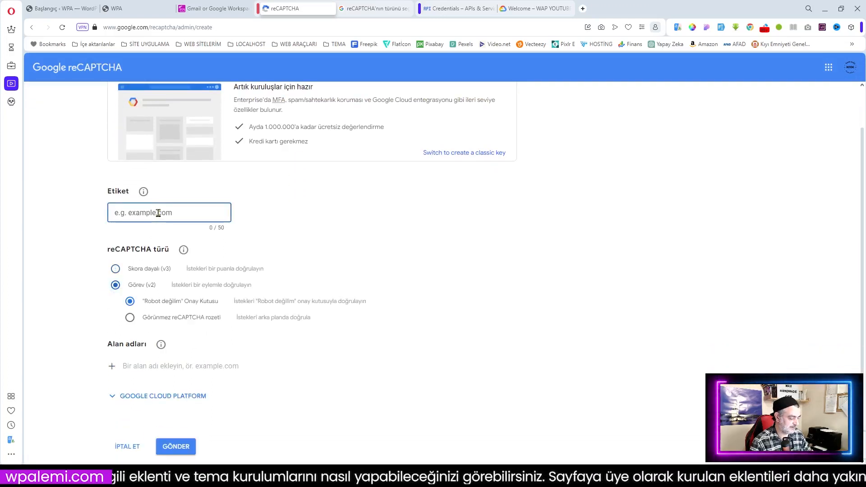
{"action": "type", "text": "wpalemi"}
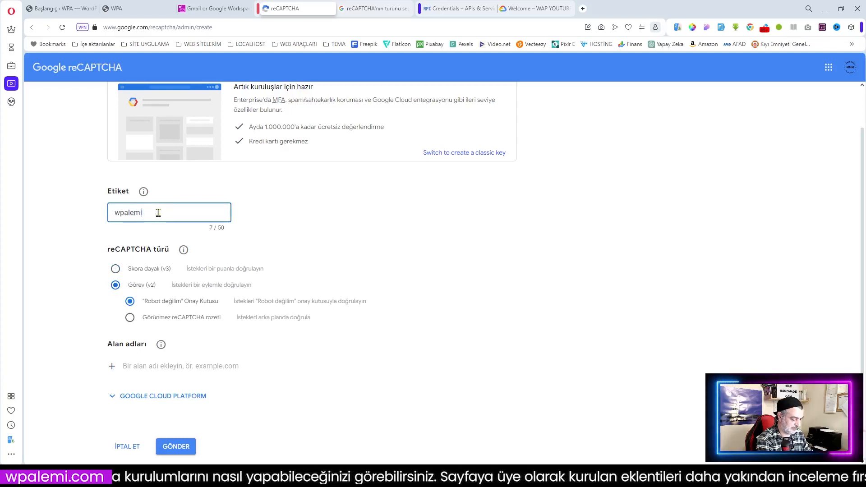
{"action": "key", "text": "Left"}
{"action": "key", "text": "Left"}
{"action": "key", "text": "Left"}
{"action": "type", "text": "."}
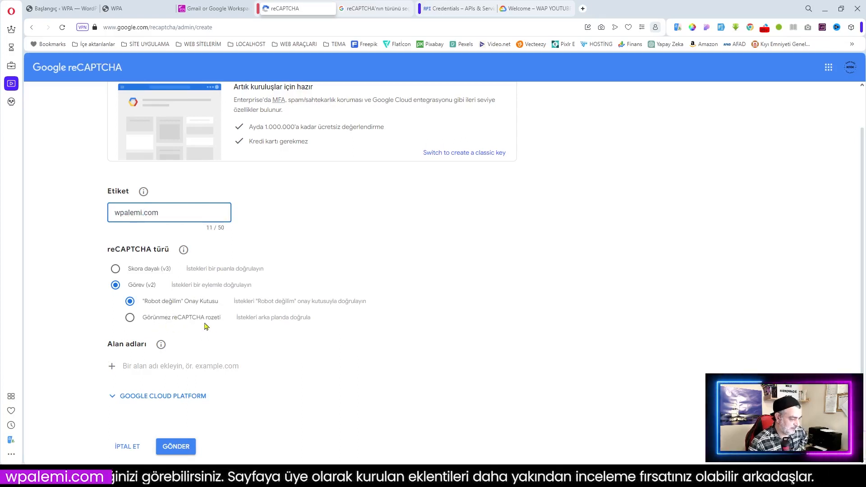
{"action": "scroll", "coordinate": [219, 327], "scroll_direction": "down", "scroll_amount": 1}
{"action": "left_click", "coordinate": [138, 333]}
{"action": "type", "text": "wpaemi"}
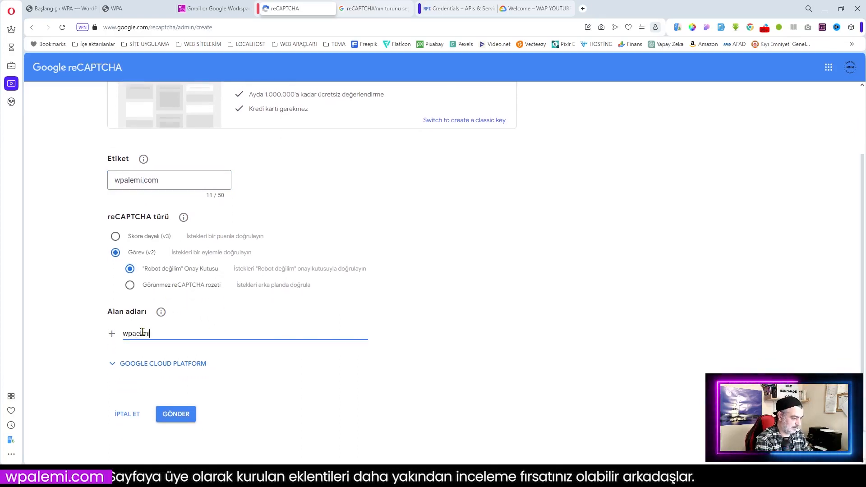
{"action": "type", "text": "emi.com"}
{"action": "left_click", "coordinate": [171, 414]}
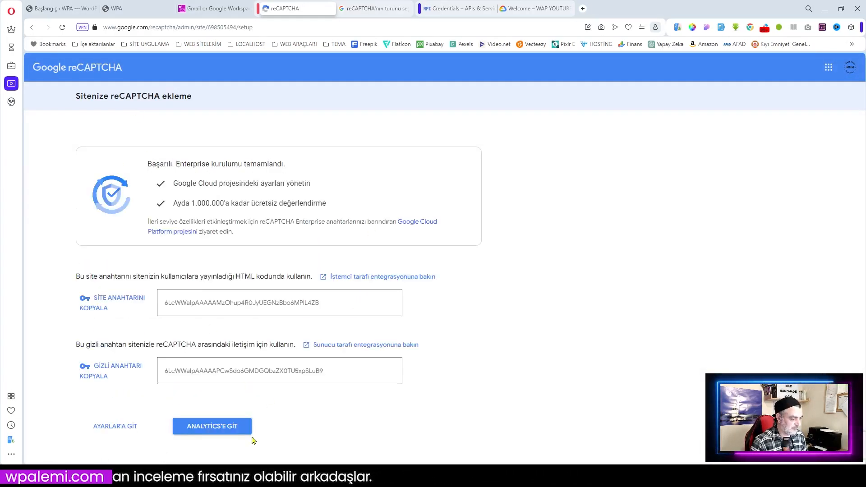
Step: Open the new v2 key's settings and save them
{"action": "left_click", "coordinate": [106, 427]}
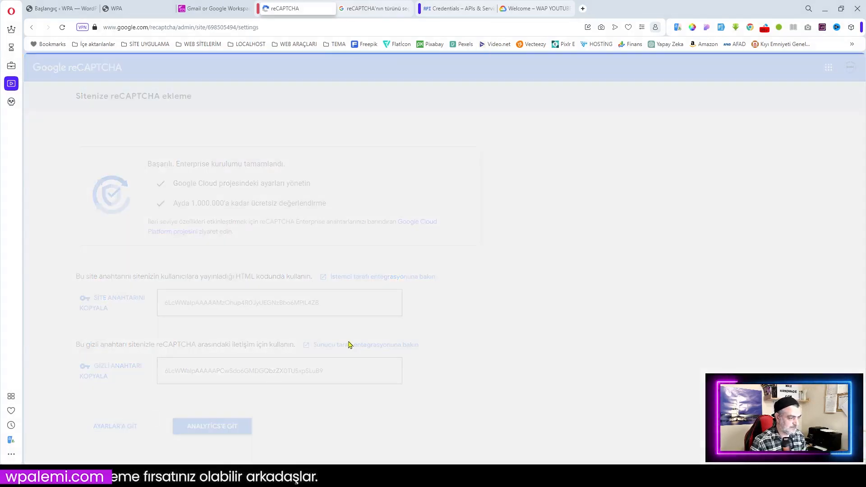
{"action": "scroll", "coordinate": [283, 314], "scroll_direction": "down", "scroll_amount": 5}
{"action": "scroll", "coordinate": [282, 313], "scroll_direction": "up", "scroll_amount": 4}
{"action": "scroll", "coordinate": [246, 371], "scroll_direction": "down", "scroll_amount": 3}
{"action": "left_click", "coordinate": [145, 434]}
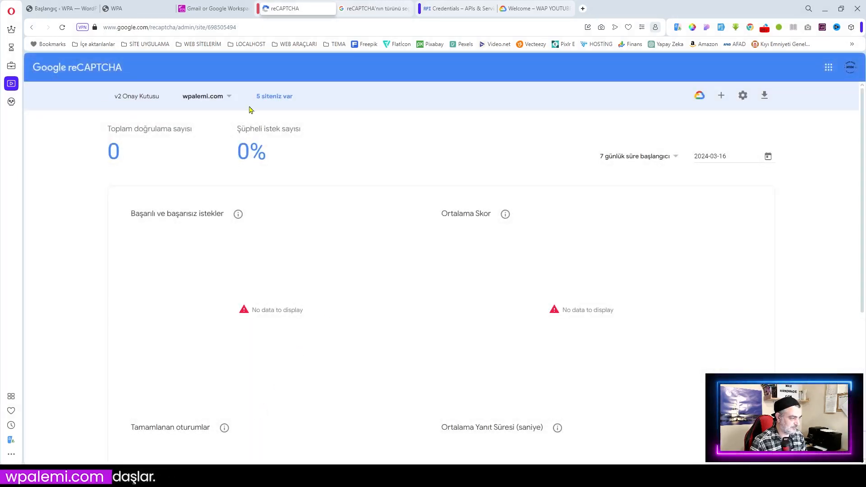
Step: Open the v2 checkbox key's settings and reveal its site and secret keys
{"action": "left_click", "coordinate": [229, 96]}
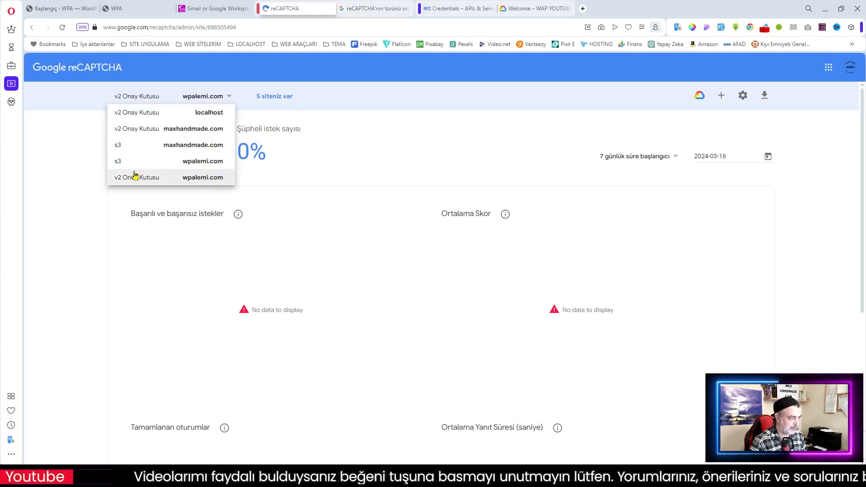
{"action": "left_click", "coordinate": [375, 164]}
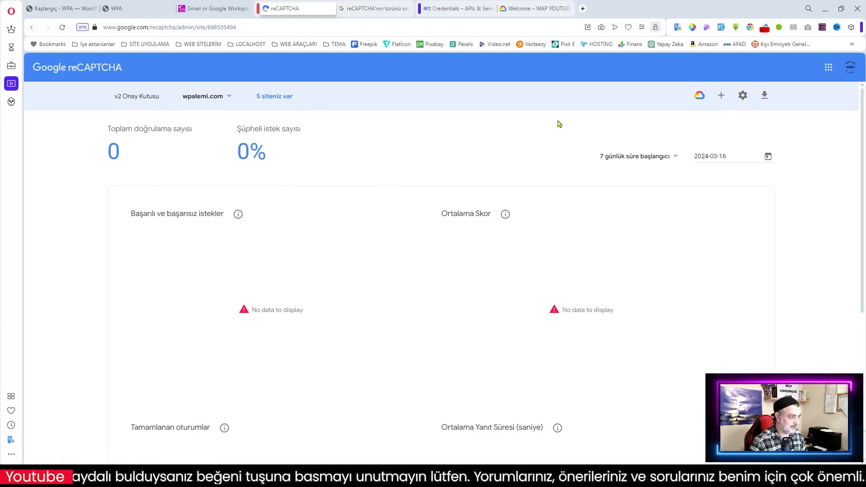
{"action": "left_click", "coordinate": [744, 101]}
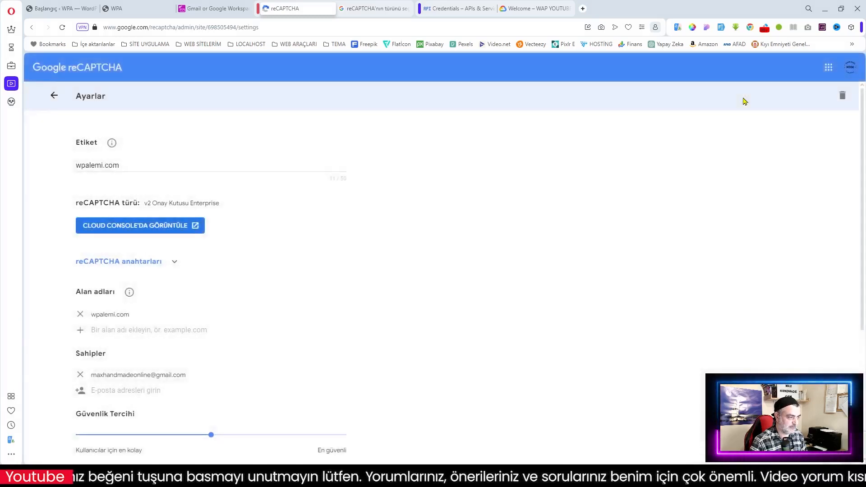
{"action": "scroll", "coordinate": [277, 326], "scroll_direction": "down", "scroll_amount": 1}
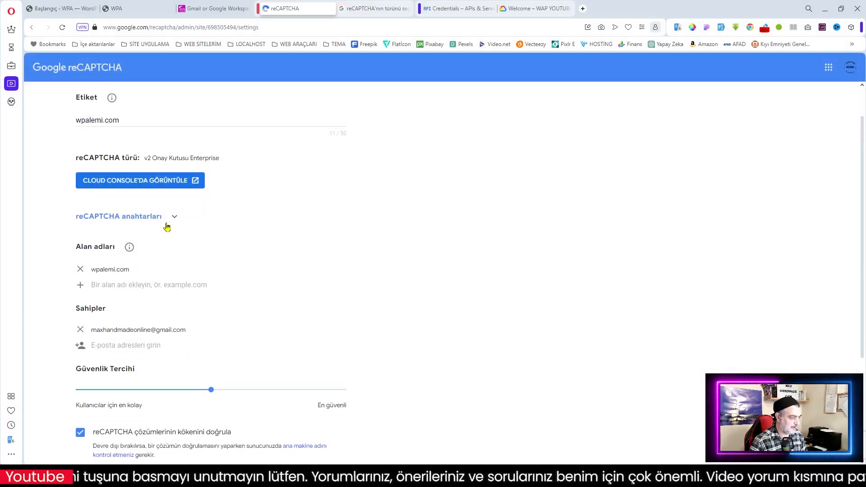
{"action": "left_click", "coordinate": [174, 218]}
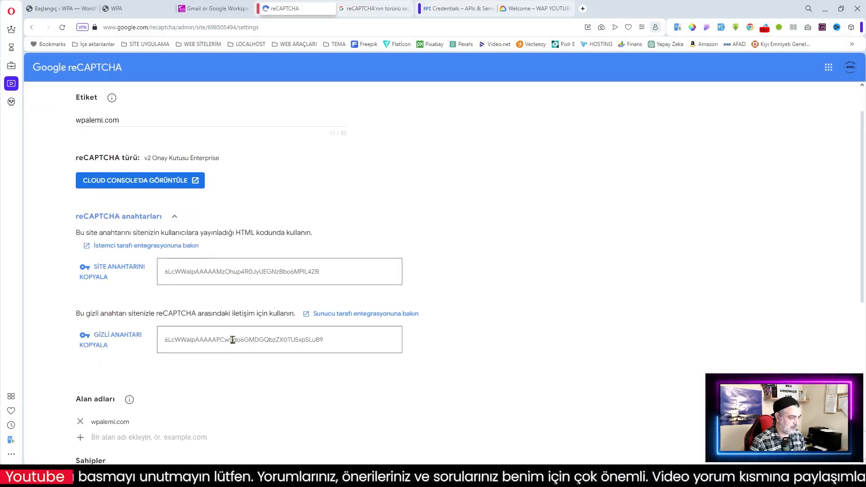
{"action": "scroll", "coordinate": [264, 325], "scroll_direction": "down", "scroll_amount": 3}
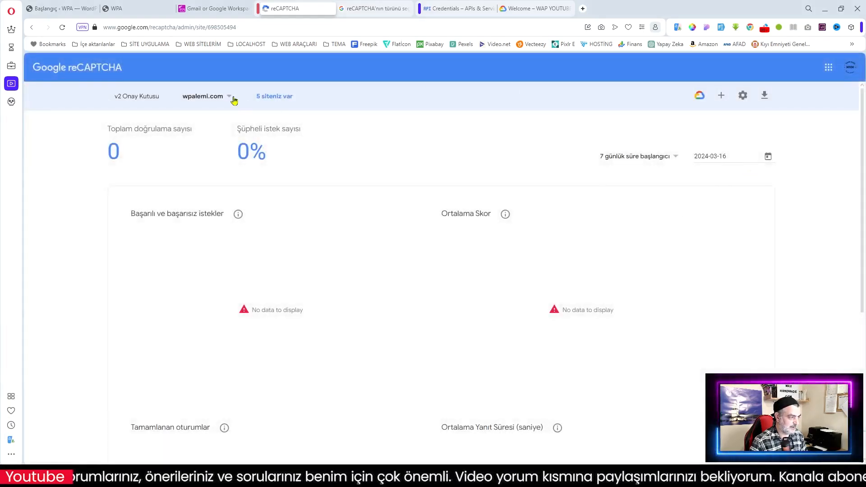
Step: Switch to the s3 wpalemi.com key, reveal its site and secret keys, and save its settings
{"action": "left_click", "coordinate": [232, 100]}
{"action": "left_click", "coordinate": [221, 168]}
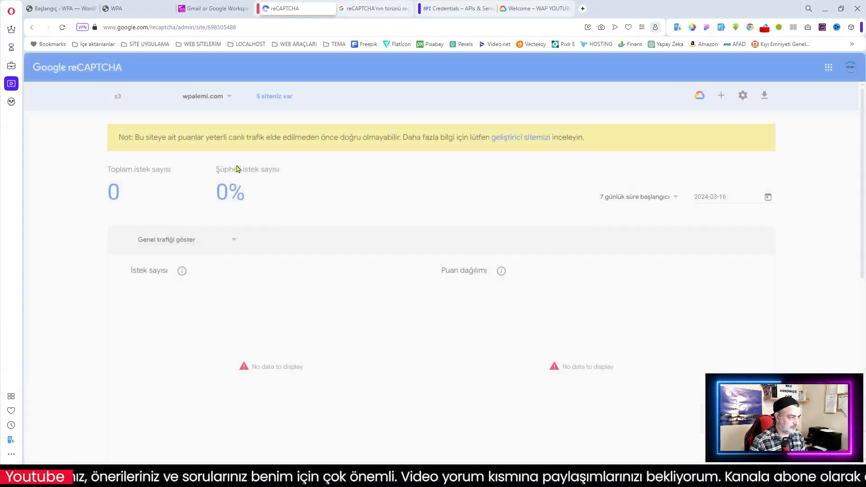
{"action": "left_click", "coordinate": [743, 95]}
{"action": "left_click", "coordinate": [175, 264]}
{"action": "scroll", "coordinate": [325, 344], "scroll_direction": "down", "scroll_amount": 7}
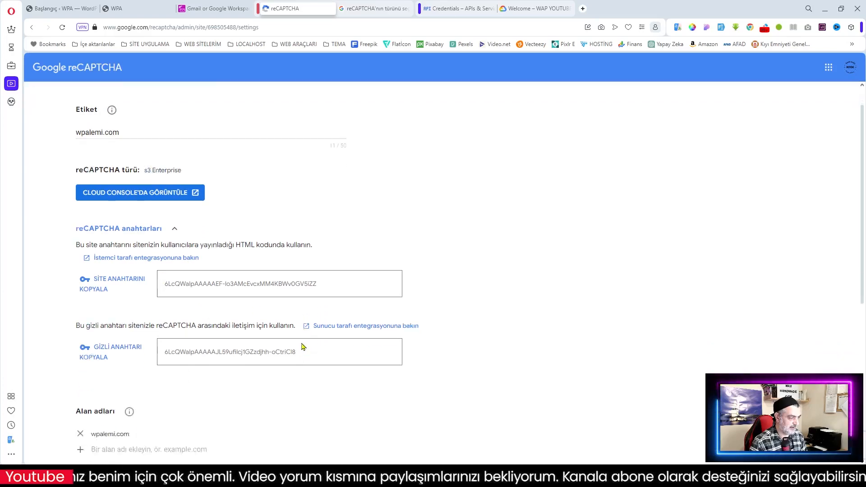
{"action": "scroll", "coordinate": [354, 287], "scroll_direction": "up", "scroll_amount": 3}
{"action": "scroll", "coordinate": [355, 287], "scroll_direction": "up", "scroll_amount": 1}
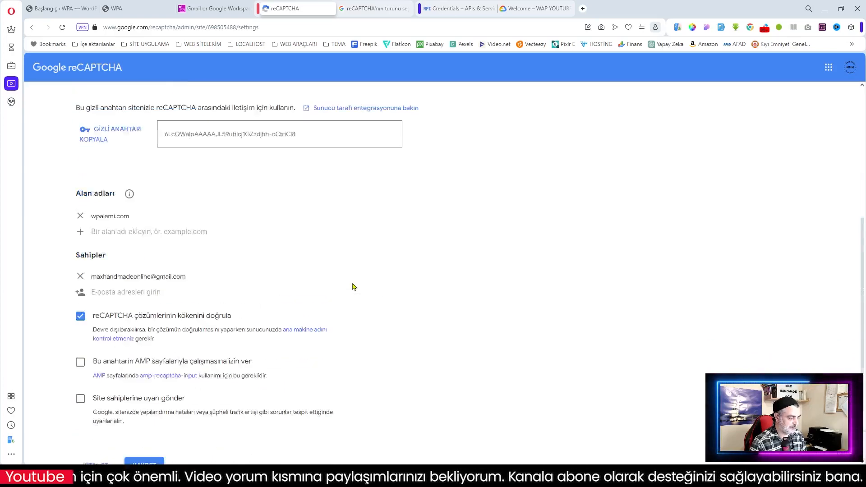
{"action": "scroll", "coordinate": [354, 286], "scroll_direction": "down", "scroll_amount": 4}
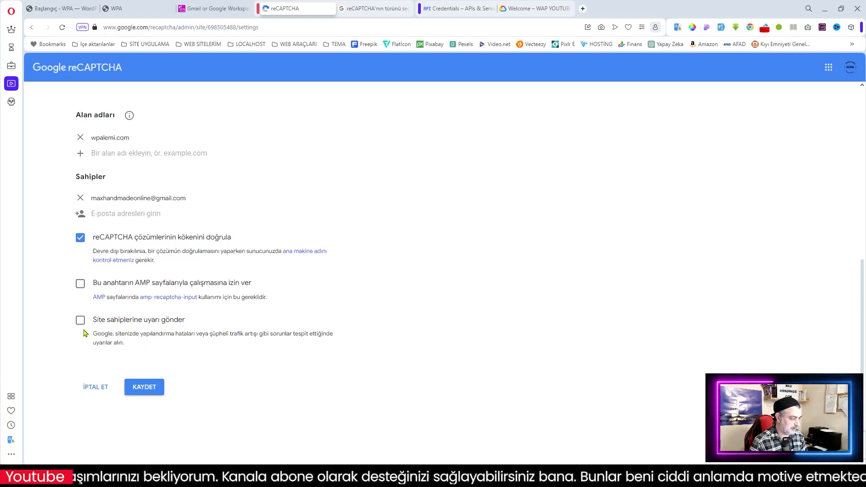
{"action": "left_click", "coordinate": [144, 387]}
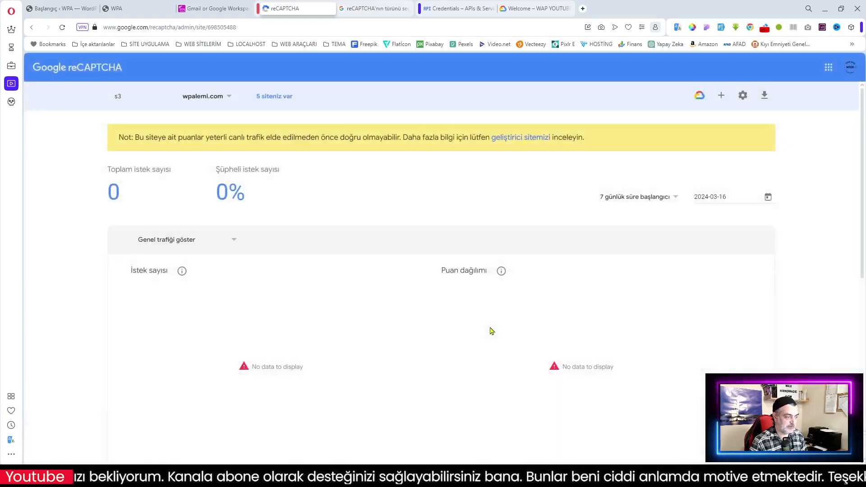